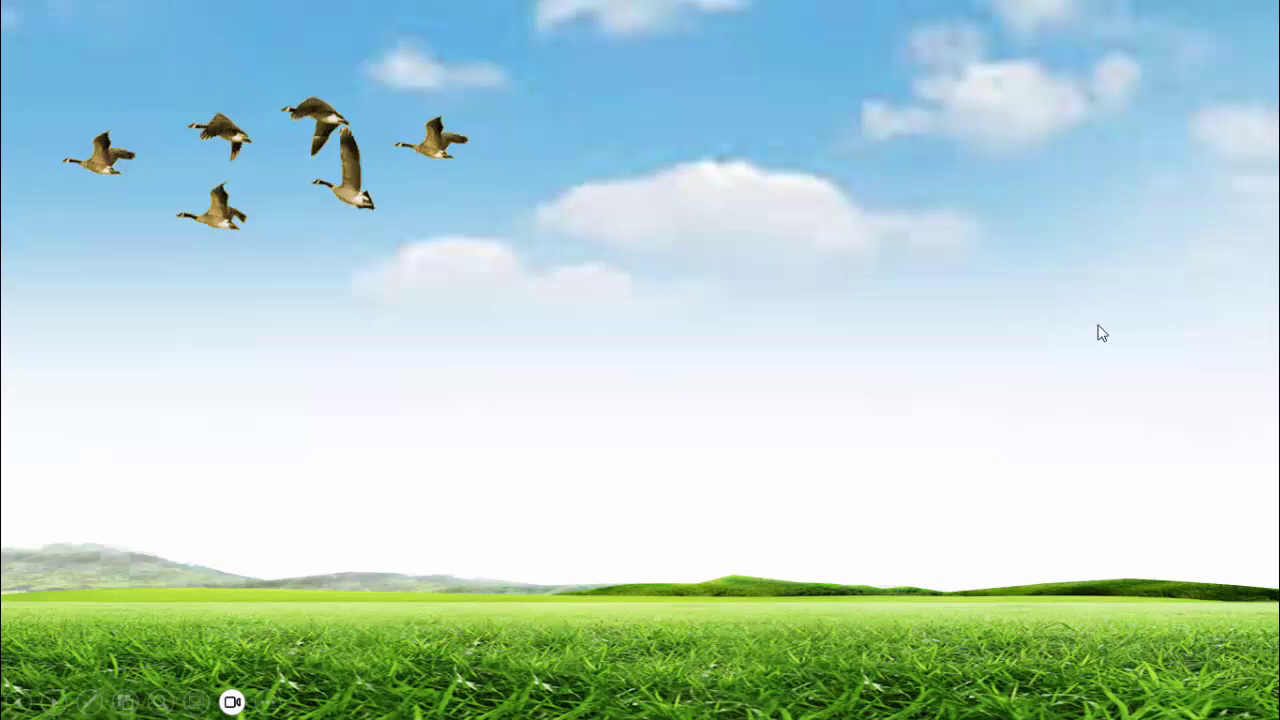
# Play the slideshow to bring in the hunter and crosshair and fire the shot, then return to slide 4.
pyautogui.click(1086, 363)
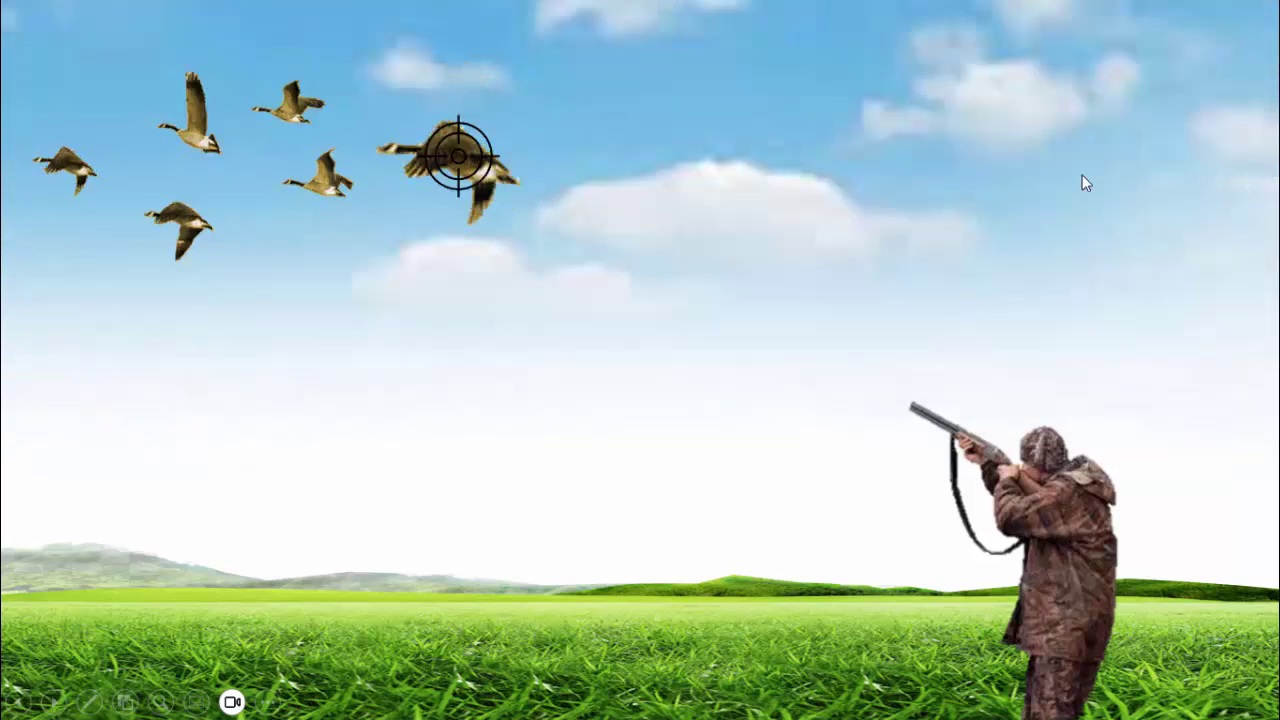
pyautogui.click(887, 287)
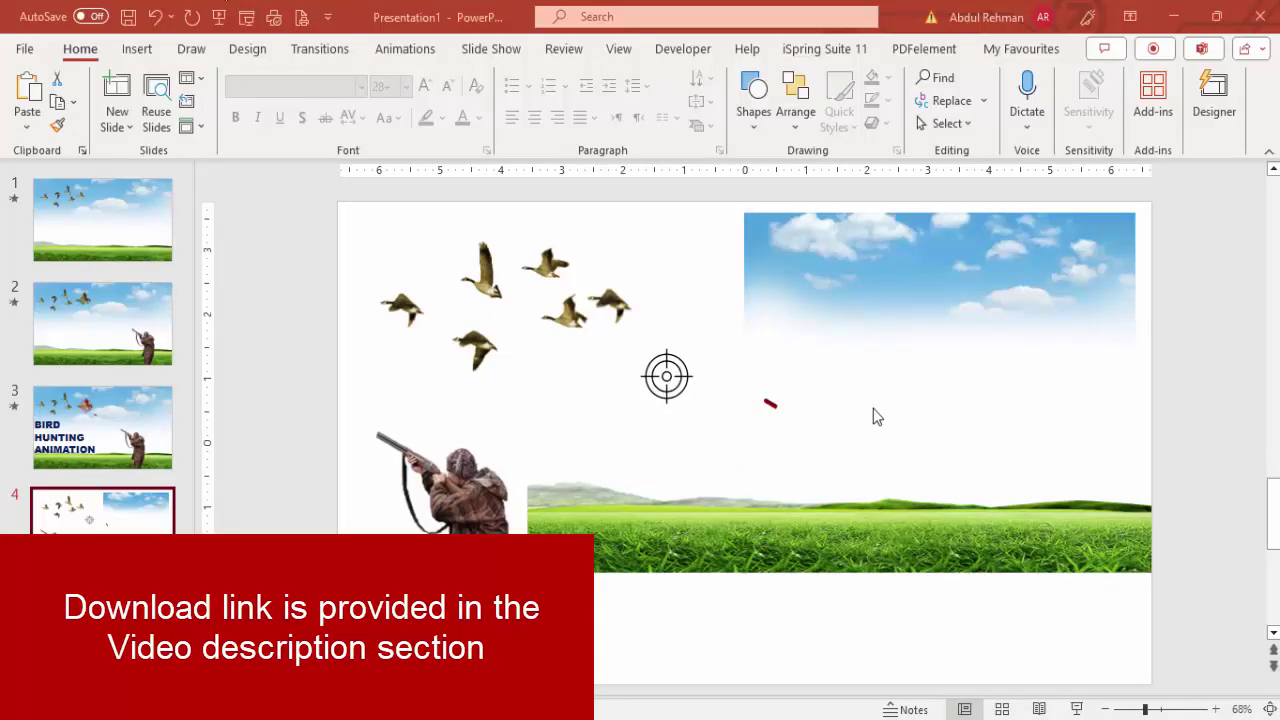
# Move the hunter to slide 4's lower left, then check the grass, sky, birds, bullet and crosshair objects.
pyautogui.click(483, 511)
pyautogui.moveTo(483, 511); pyautogui.dragTo(424, 535)
pyautogui.click(671, 514)
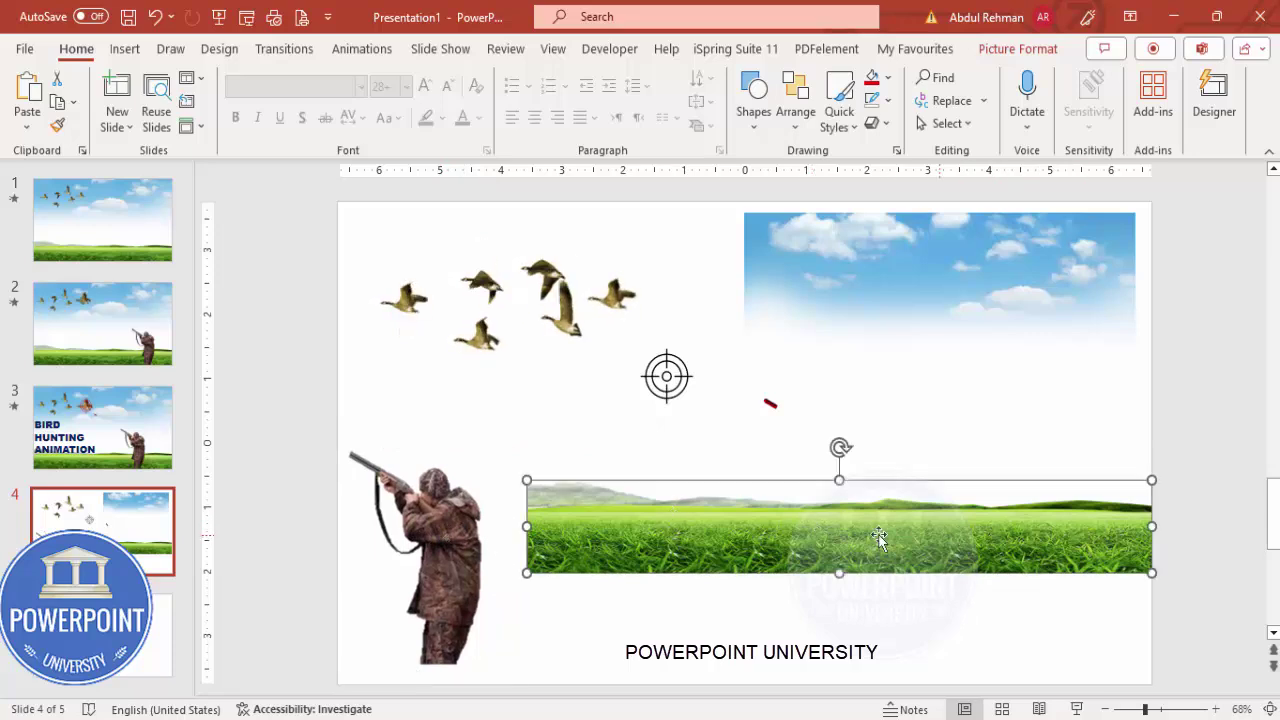
pyautogui.click(863, 312)
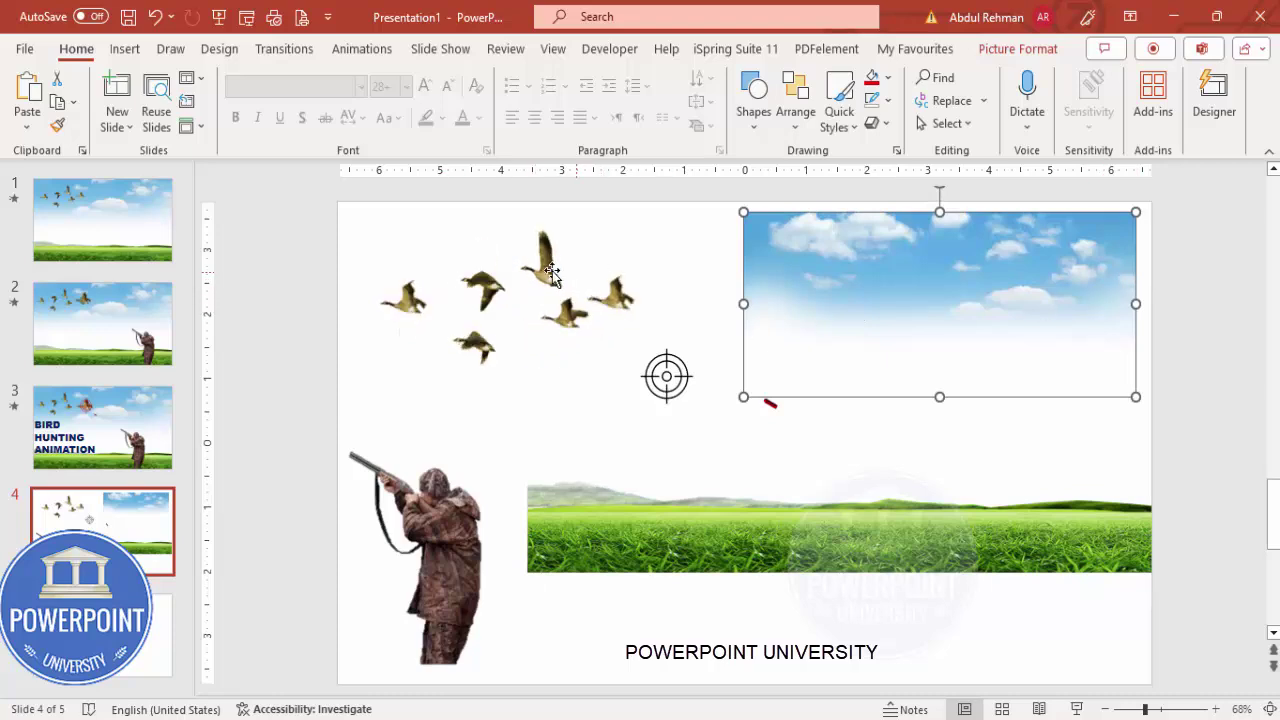
pyautogui.moveTo(484, 296)
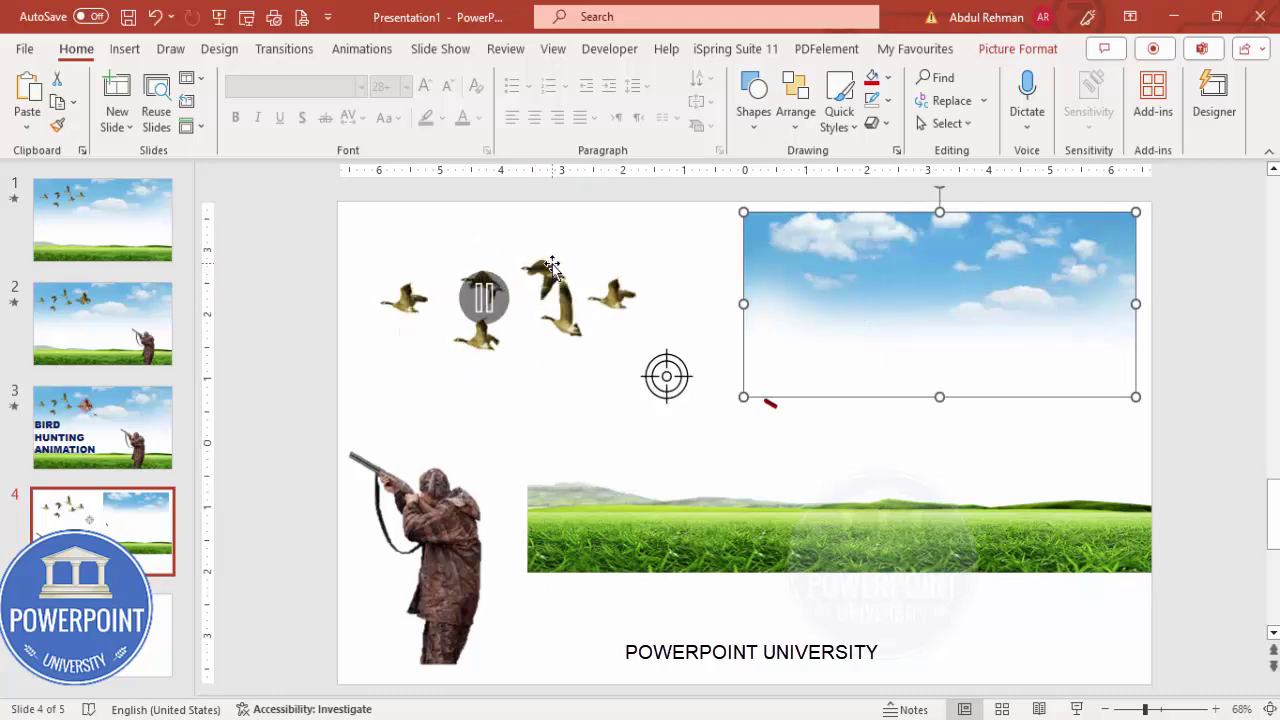
pyautogui.click(551, 268)
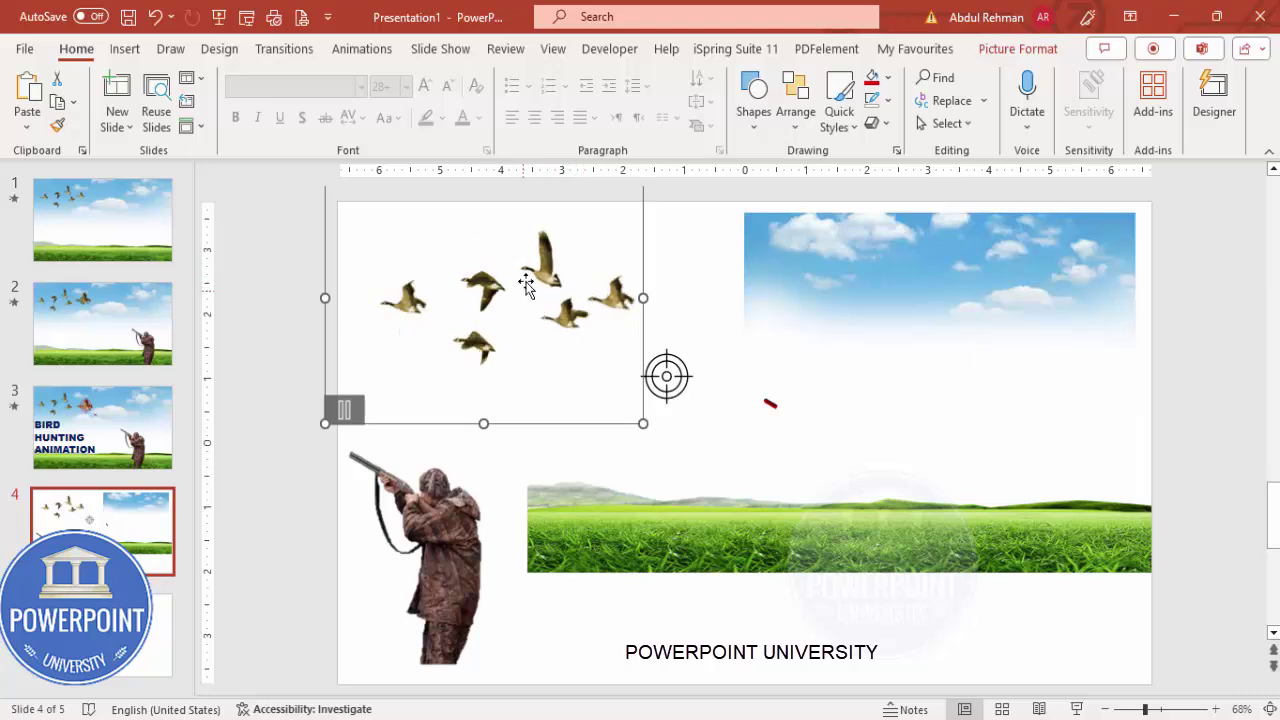
pyautogui.click(770, 403)
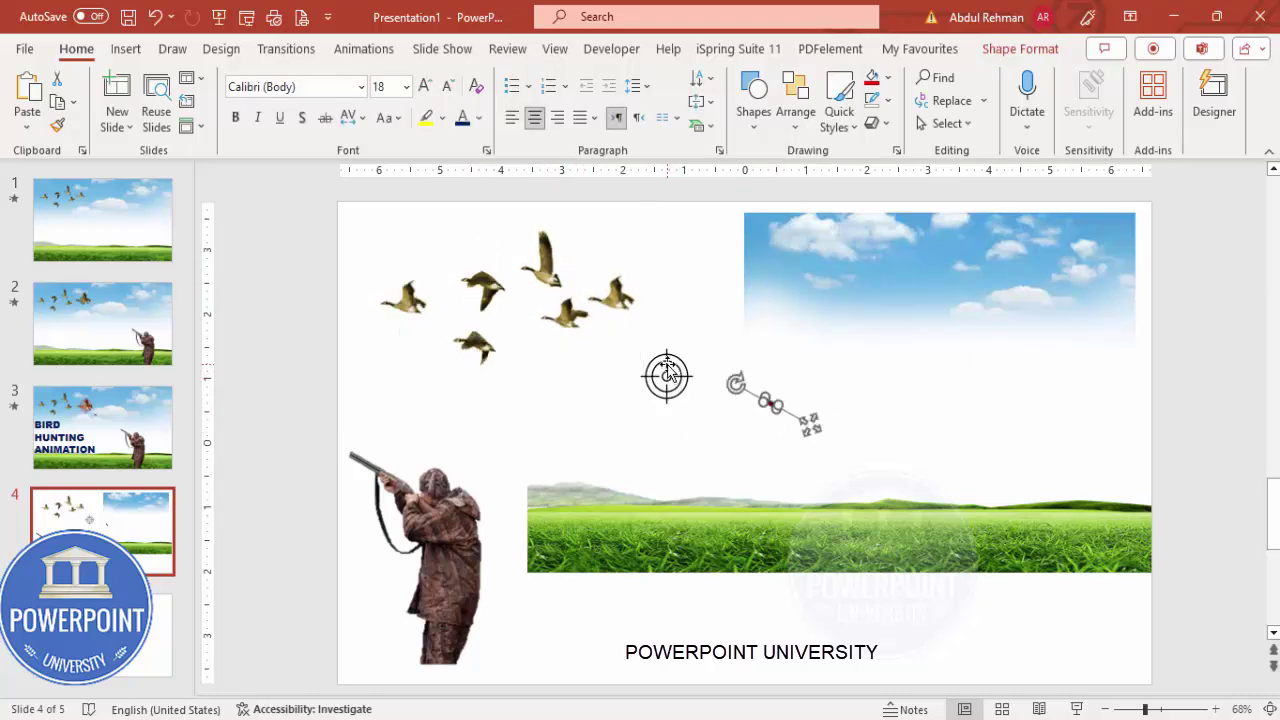
pyautogui.click(698, 376)
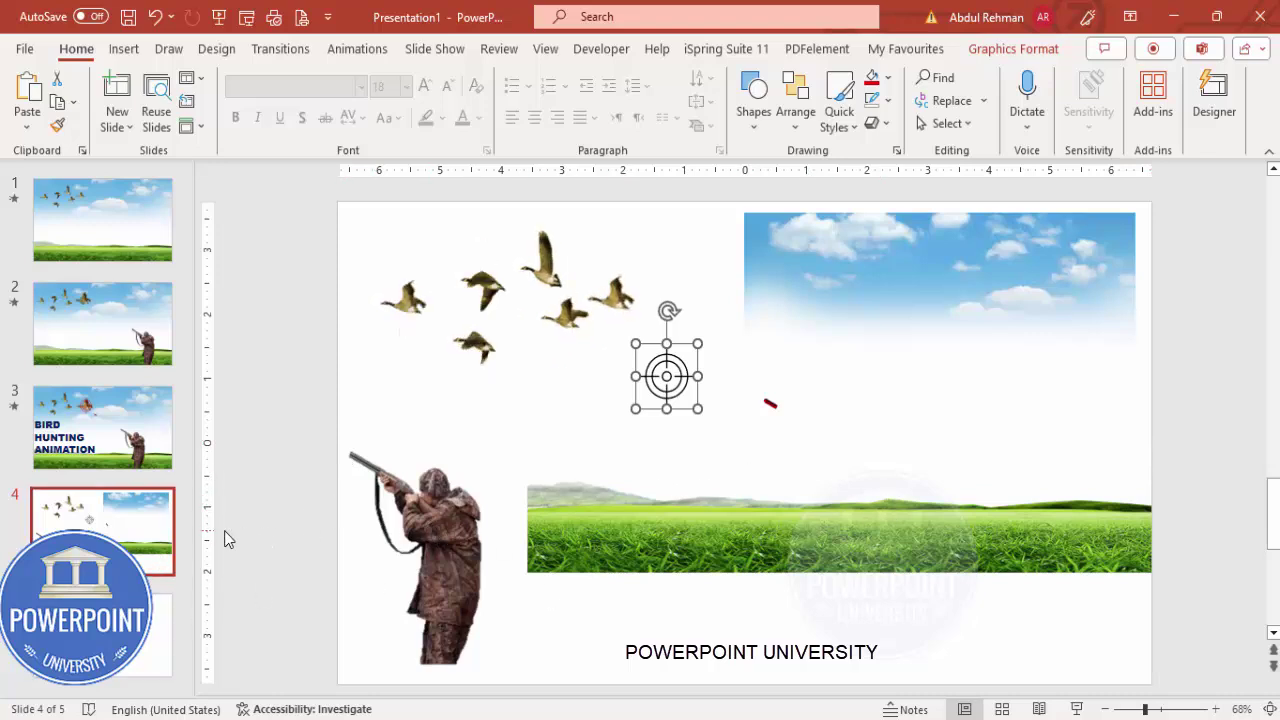
# Look at blank slide 5, then select the grass picture on slide 4.
pyautogui.click(102, 635)
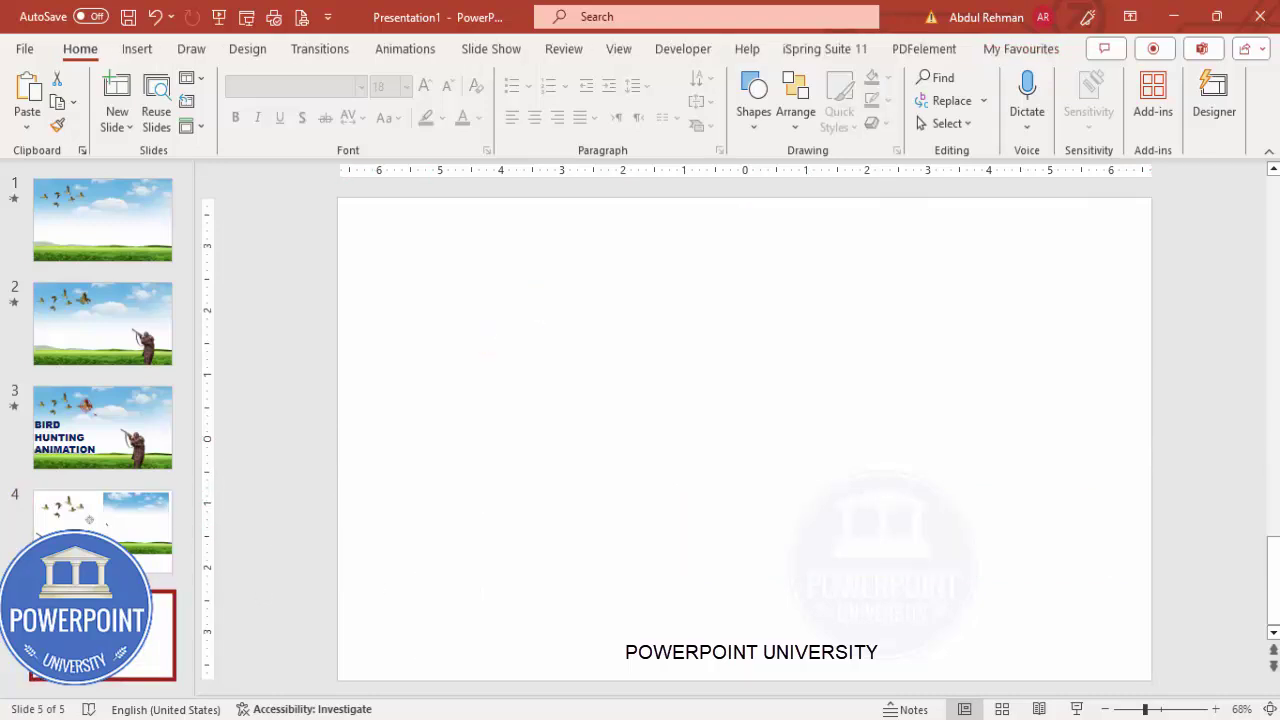
pyautogui.click(102, 510)
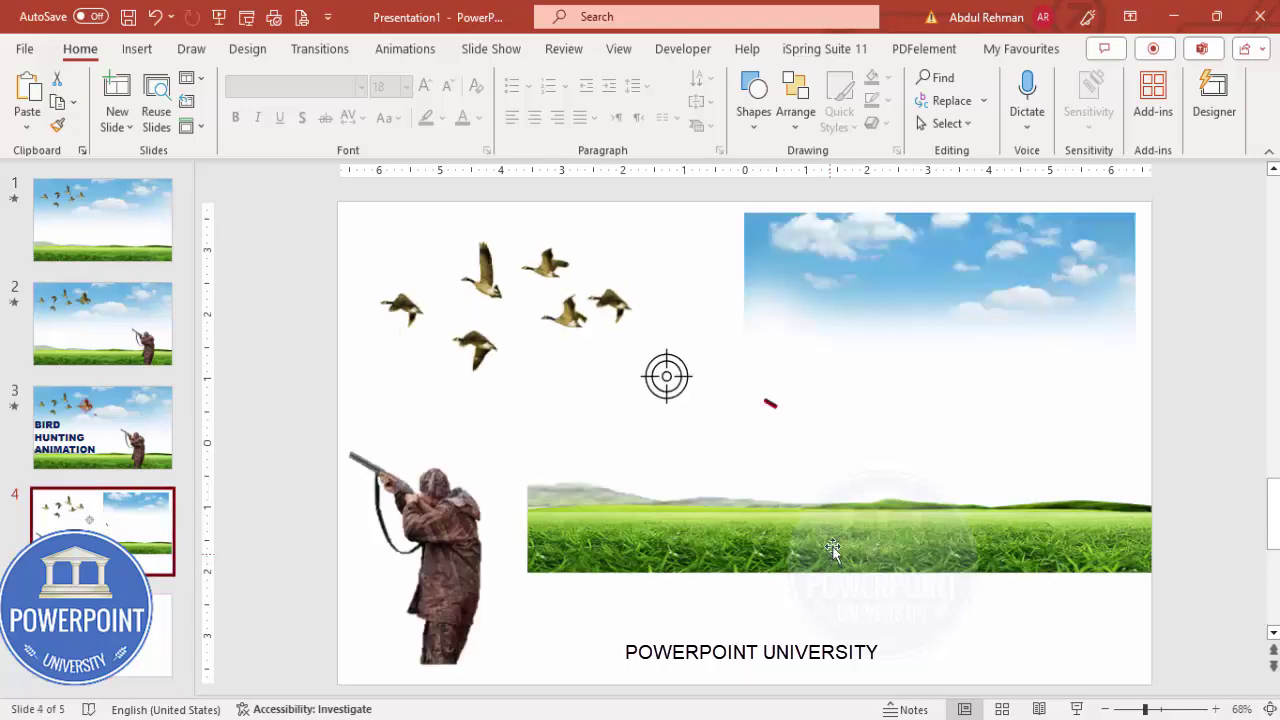
pyautogui.click(833, 543)
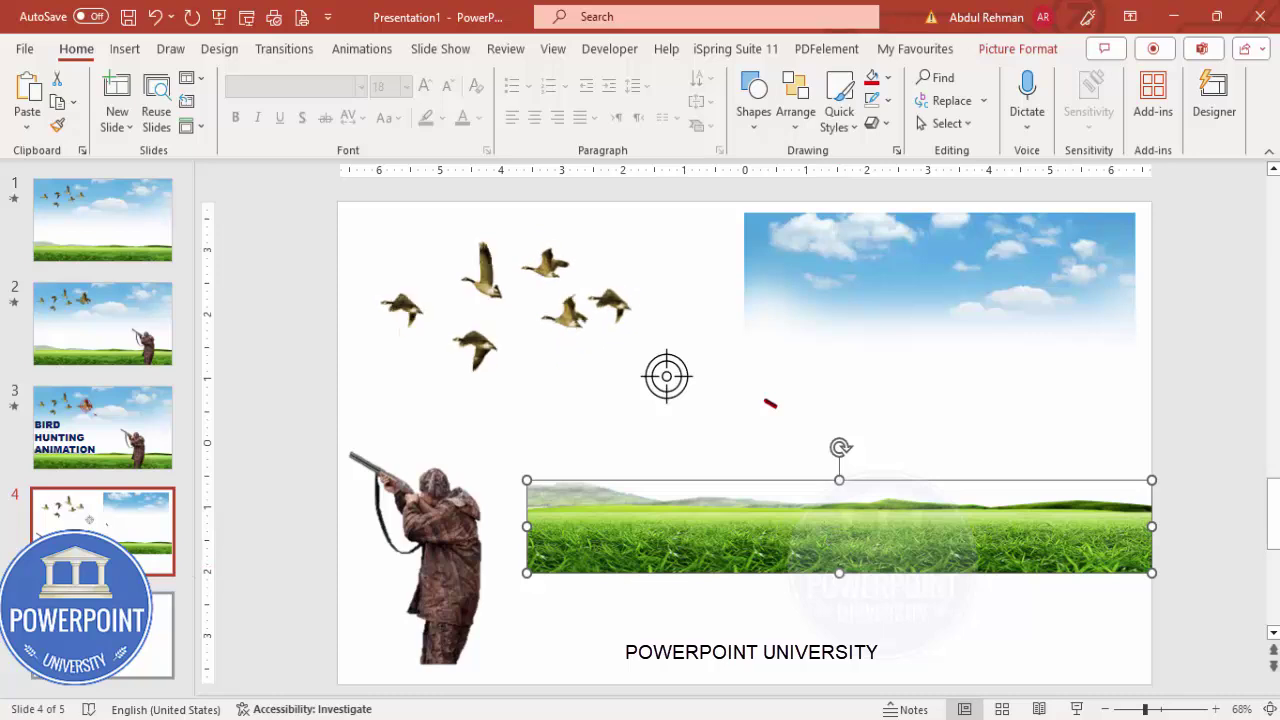
# Paste the grass picture onto slide 5 at the bottom left and stretch it across the slide's width.
pyautogui.press('pagedown')
pyautogui.hotkey('ctrl', 'v')
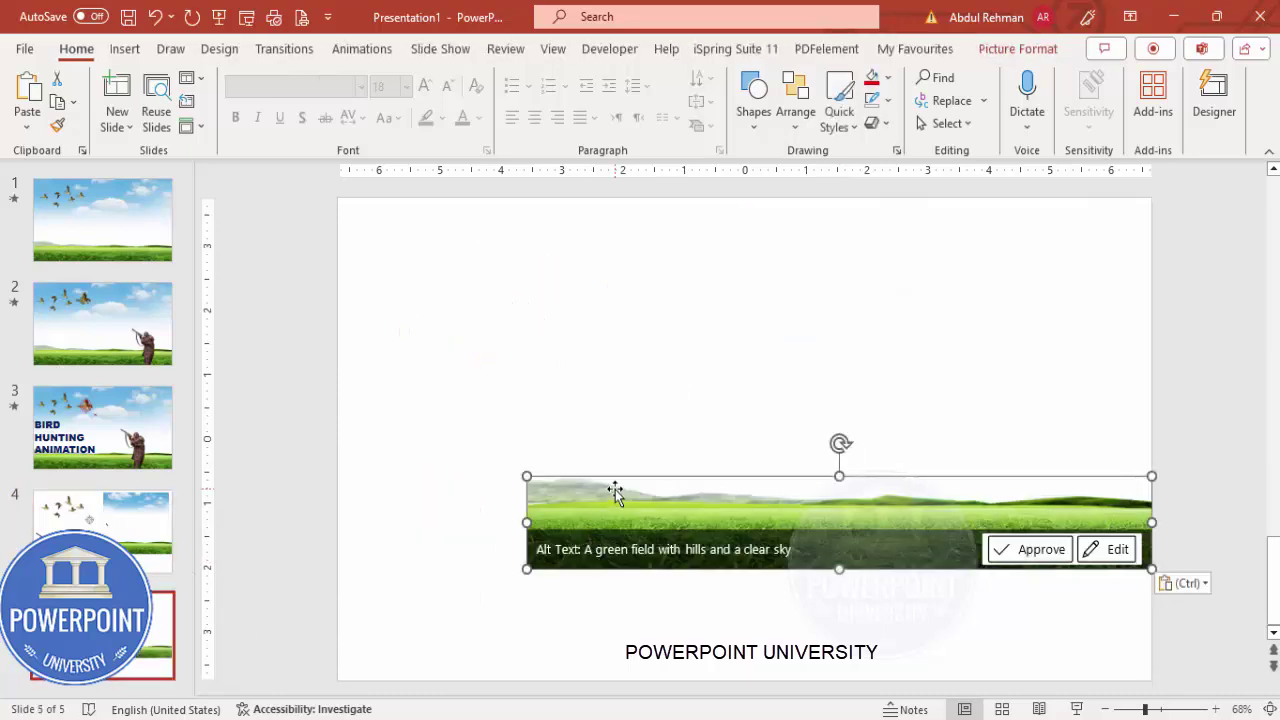
pyautogui.moveTo(615, 490); pyautogui.dragTo(430, 595)
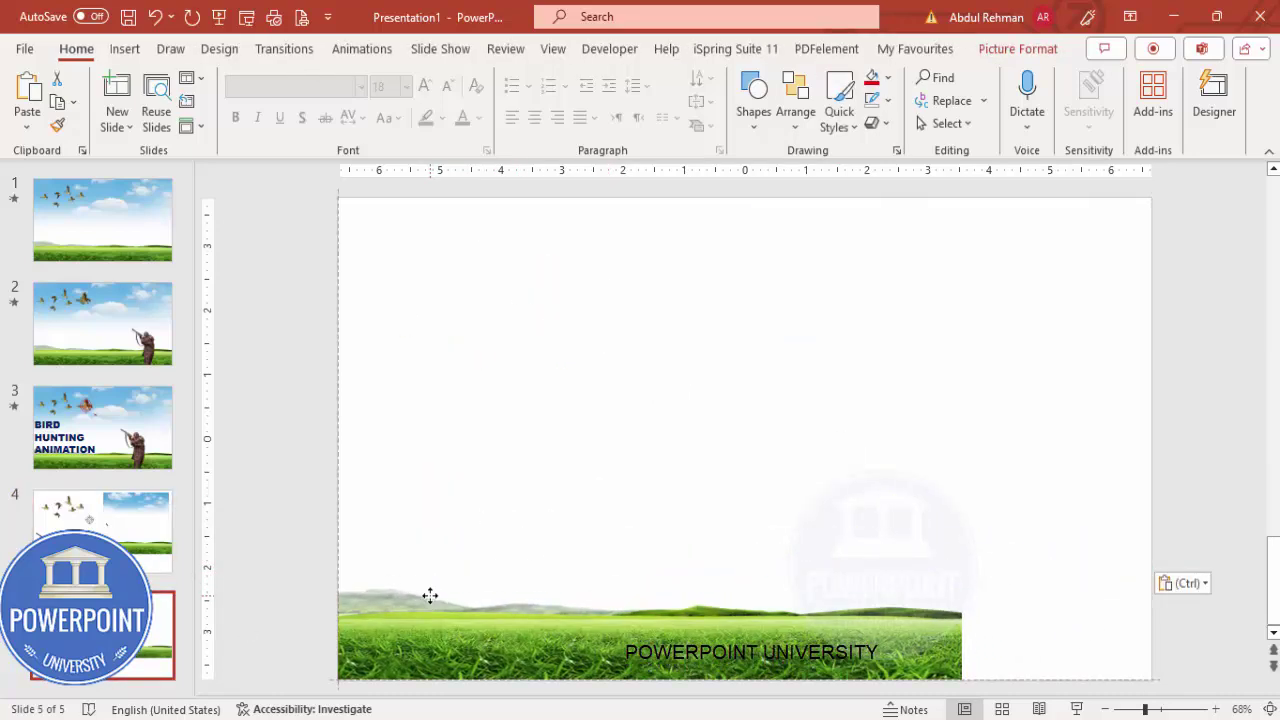
pyautogui.moveTo(960, 587); pyautogui.dragTo(1066, 564)
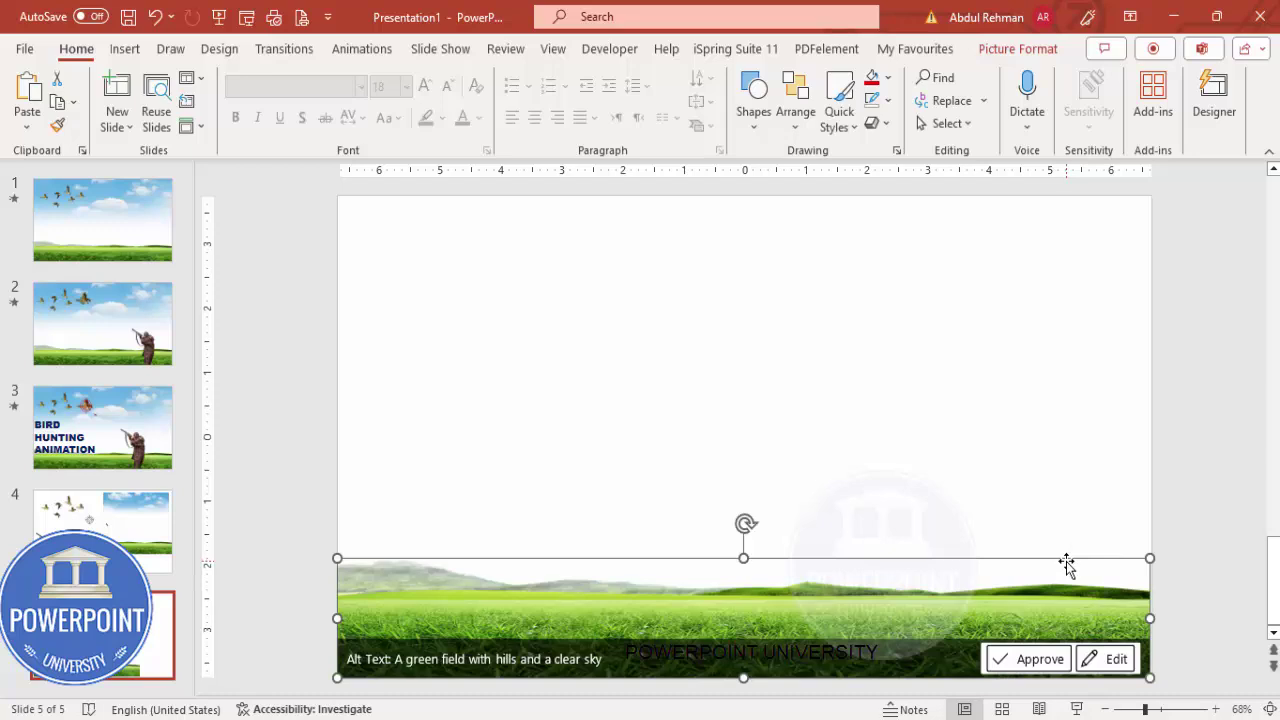
# Bring the sky picture from slide 4 onto slide 5 and enlarge it to fill the slide down to the grass.
pyautogui.click(47, 484)
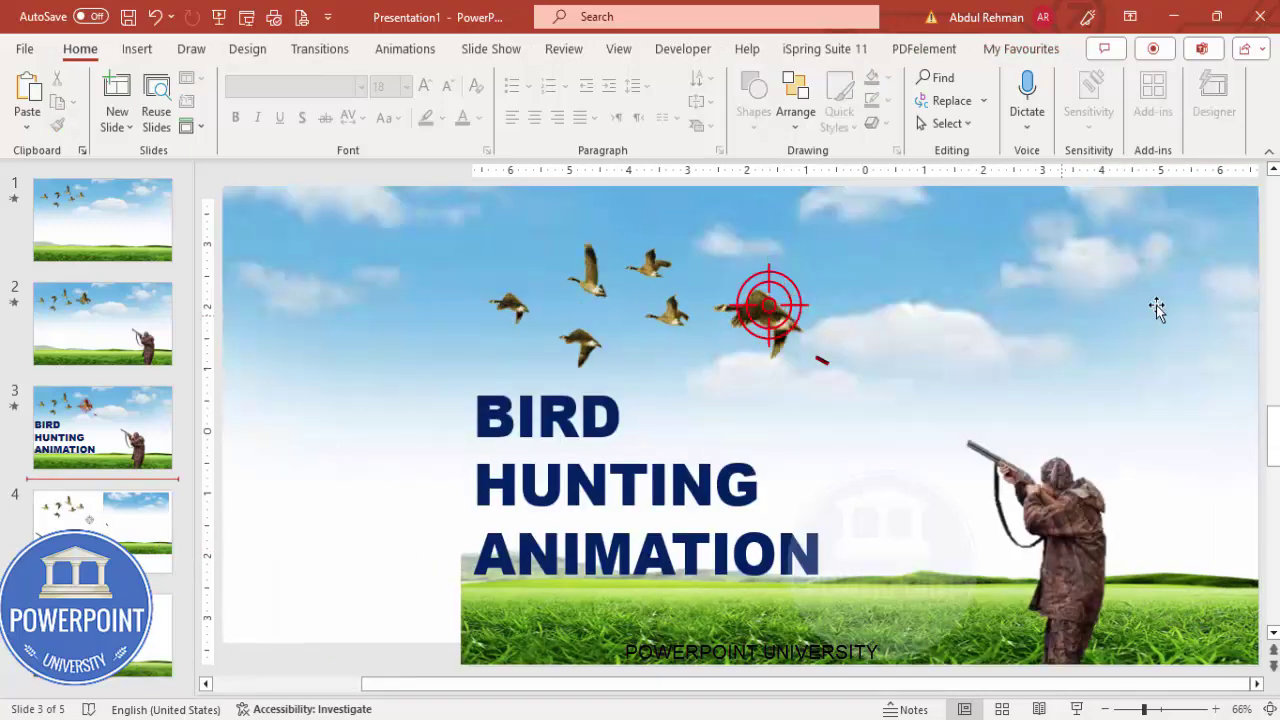
pyautogui.click(100, 515)
pyautogui.click(951, 349)
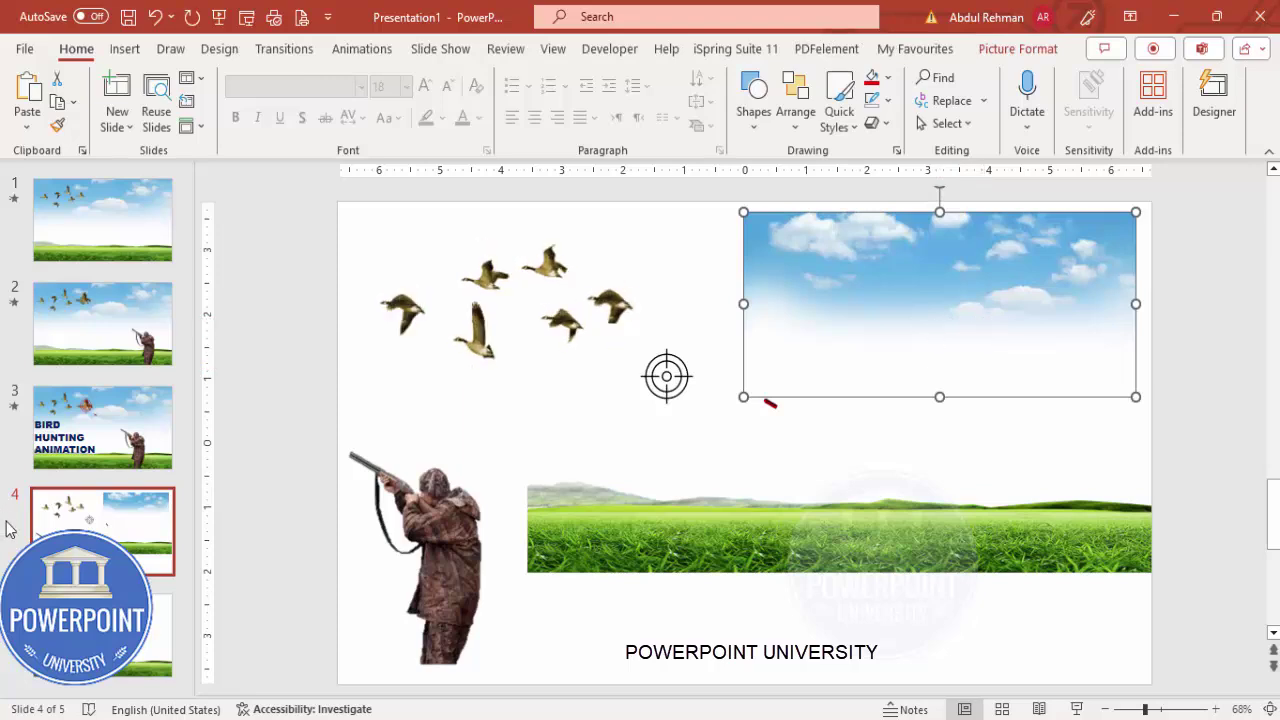
pyautogui.click(100, 635)
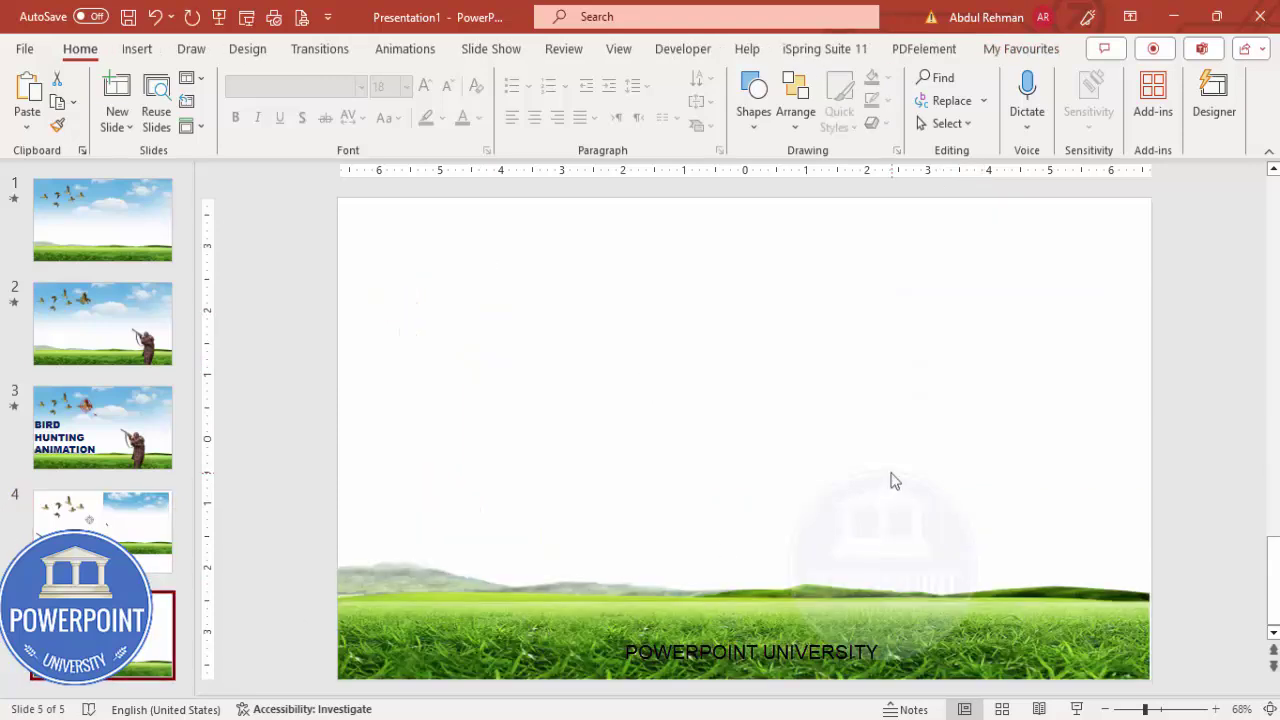
pyautogui.hotkey('ctrl', 'v')
pyautogui.moveTo(806, 297); pyautogui.dragTo(400, 287)
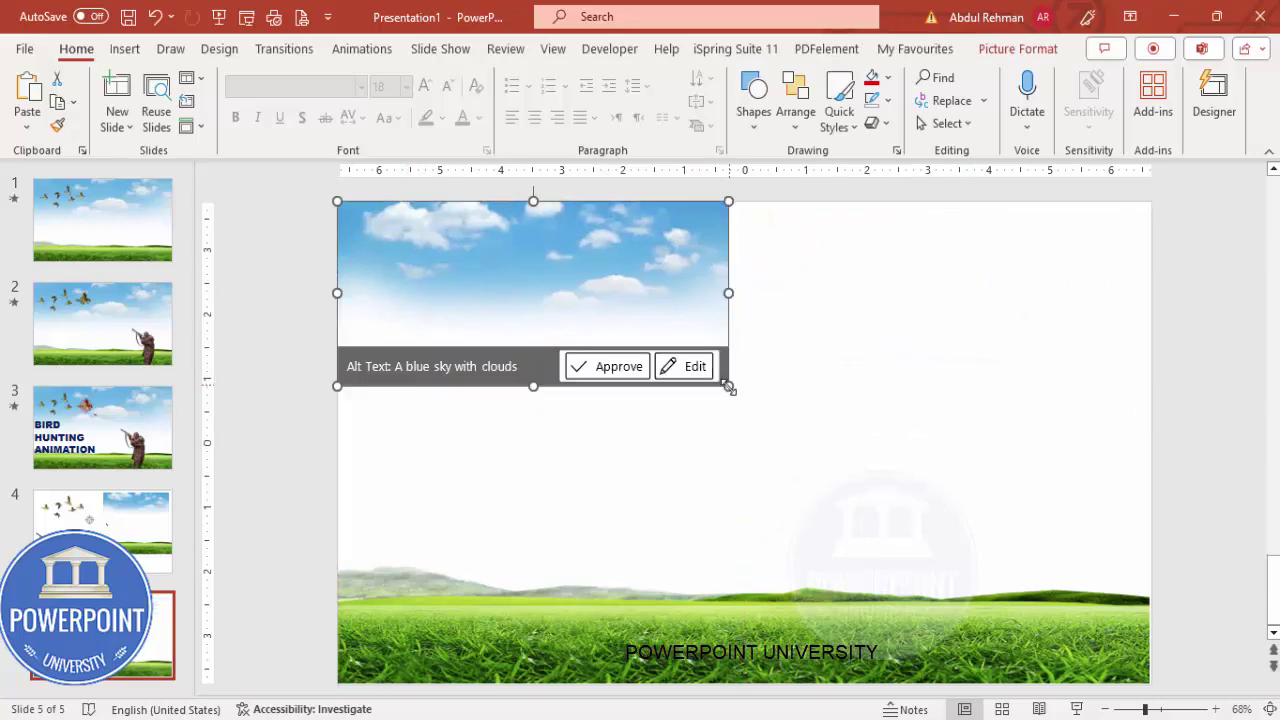
pyautogui.moveTo(729, 387); pyautogui.dragTo(1095, 582)
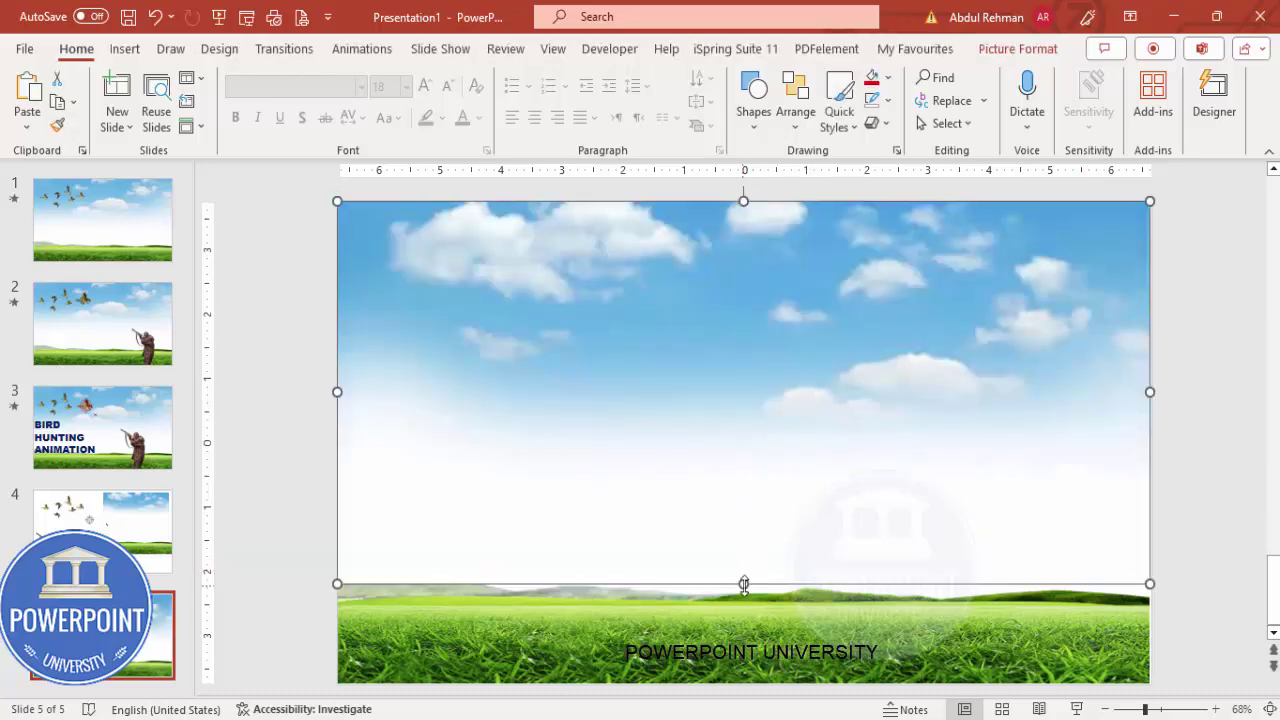
pyautogui.moveTo(744, 584); pyautogui.dragTo(743, 613)
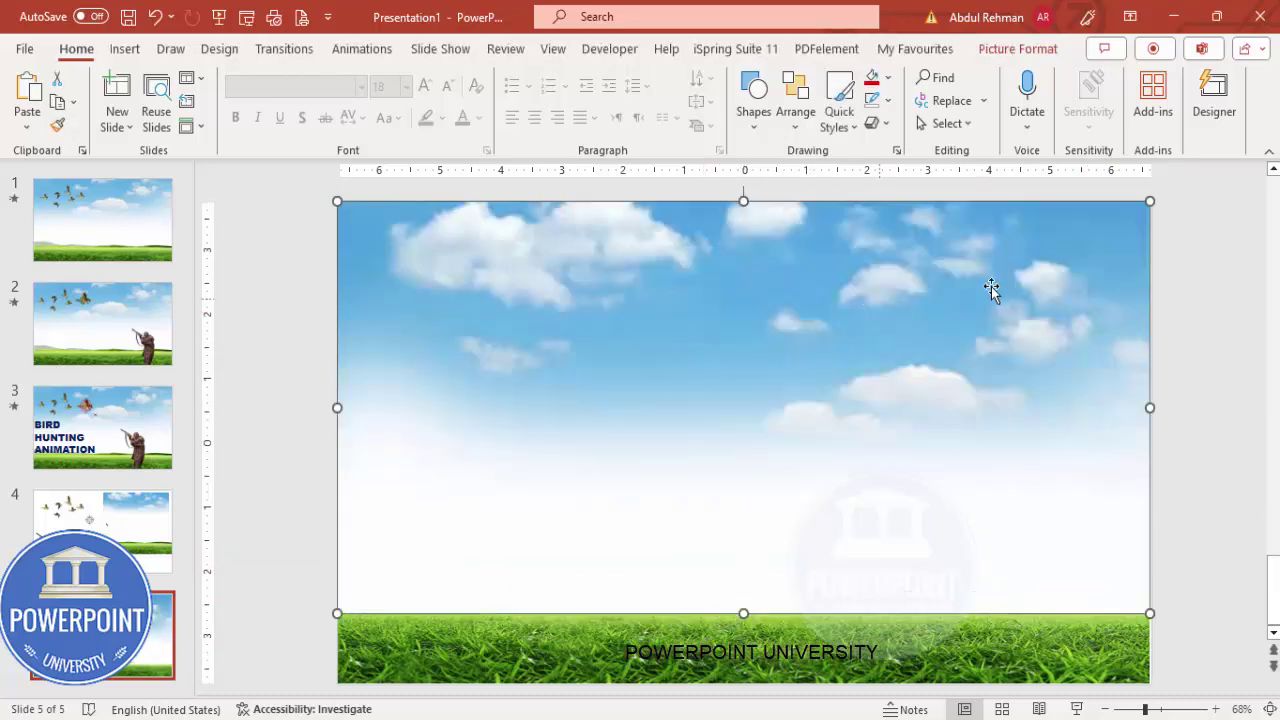
# Send the sky picture to the back behind the grass, then return to slide 4.
pyautogui.click(1018, 49)
pyautogui.click(1064, 100)
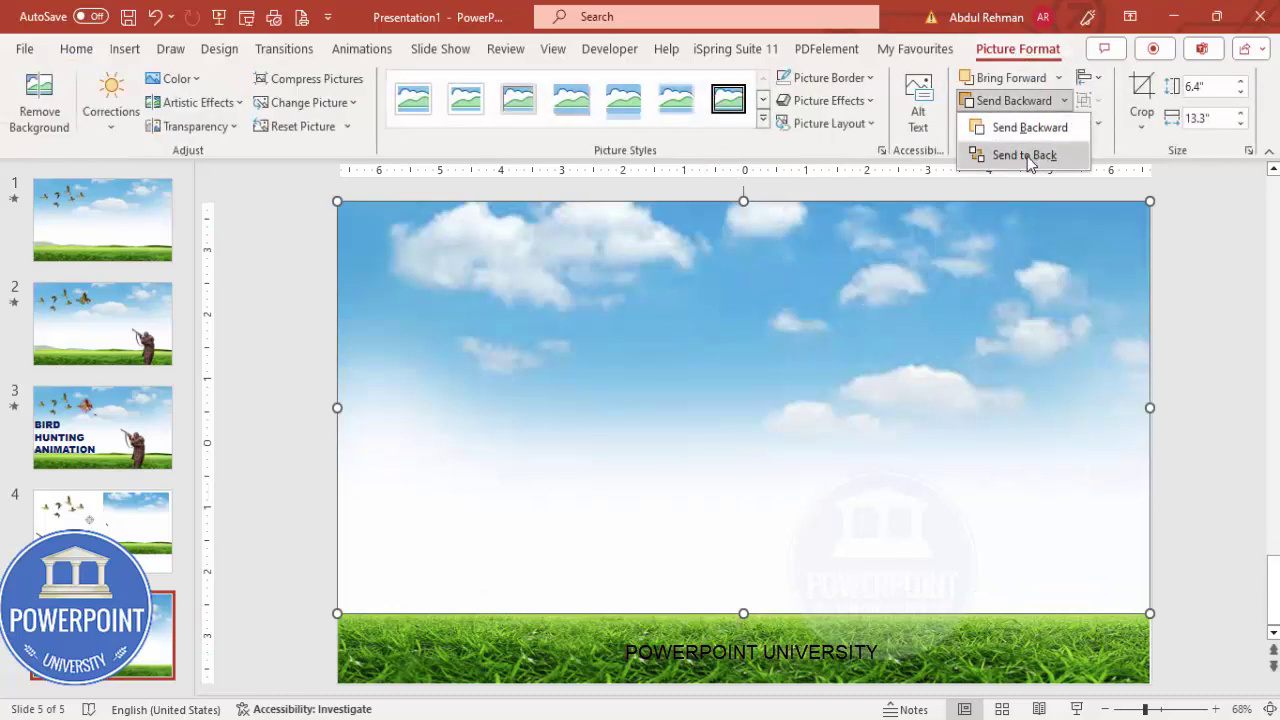
pyautogui.click(1028, 157)
pyautogui.click(1157, 472)
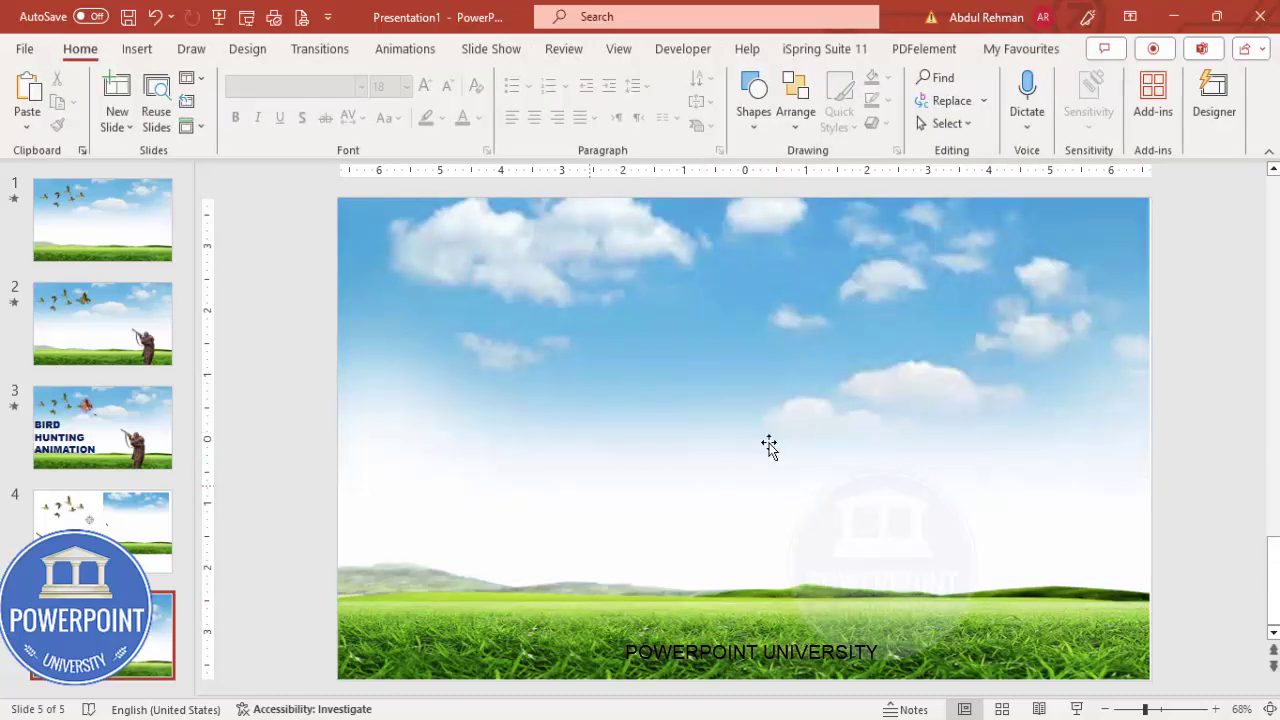
pyautogui.click(124, 515)
# Paste the flying birds animation onto slide 5 and move the flock higher in the sky.
pyautogui.click(600, 282)
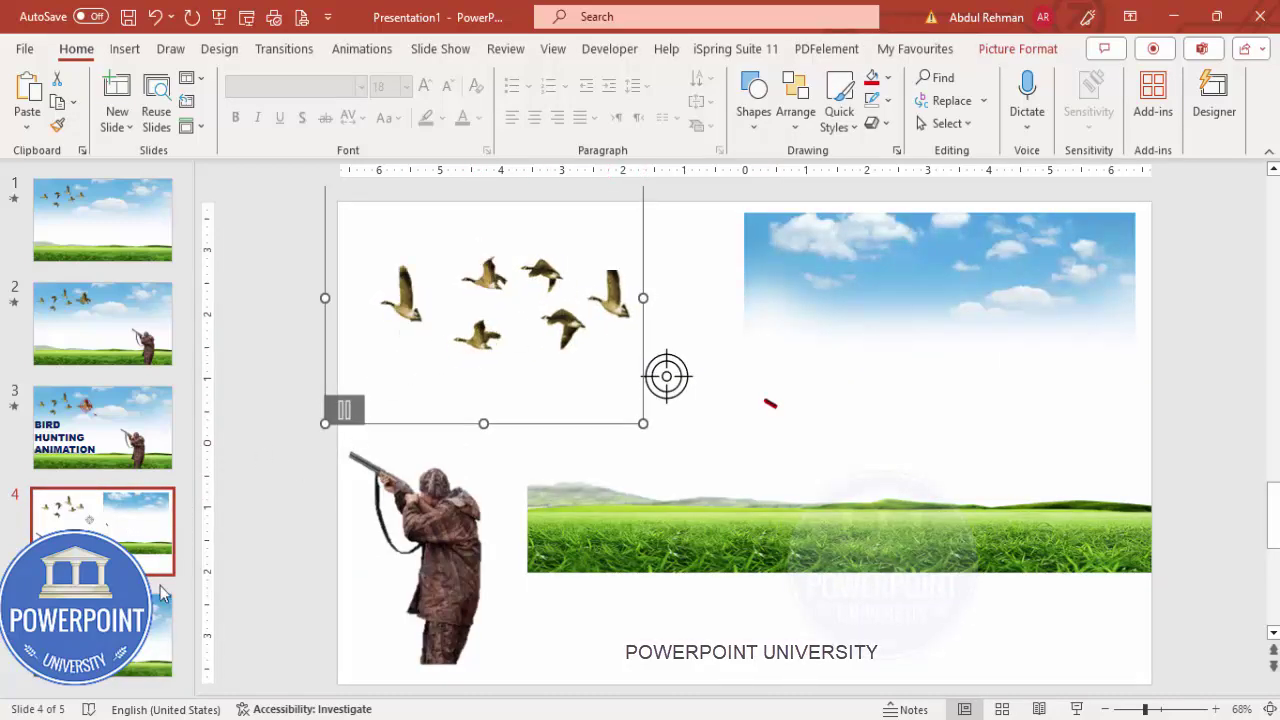
pyautogui.click(100, 635)
pyautogui.hotkey('ctrl', 'v')
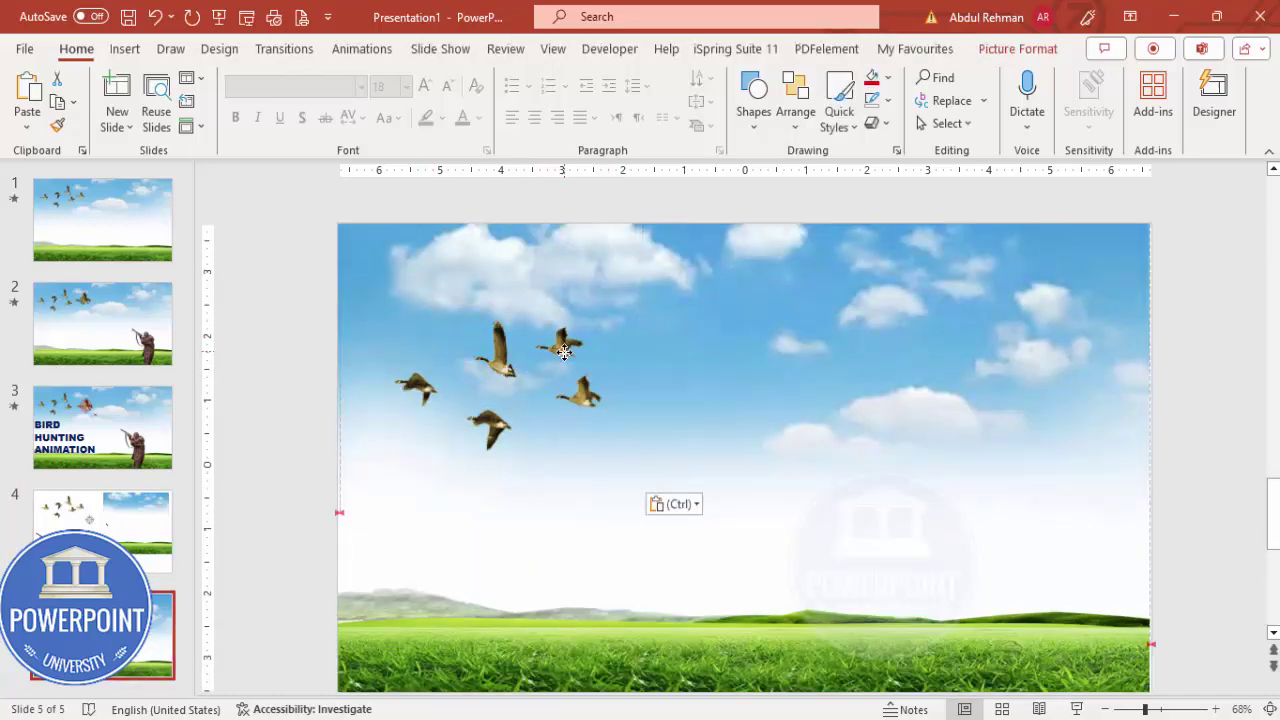
pyautogui.moveTo(564, 352); pyautogui.dragTo(562, 295)
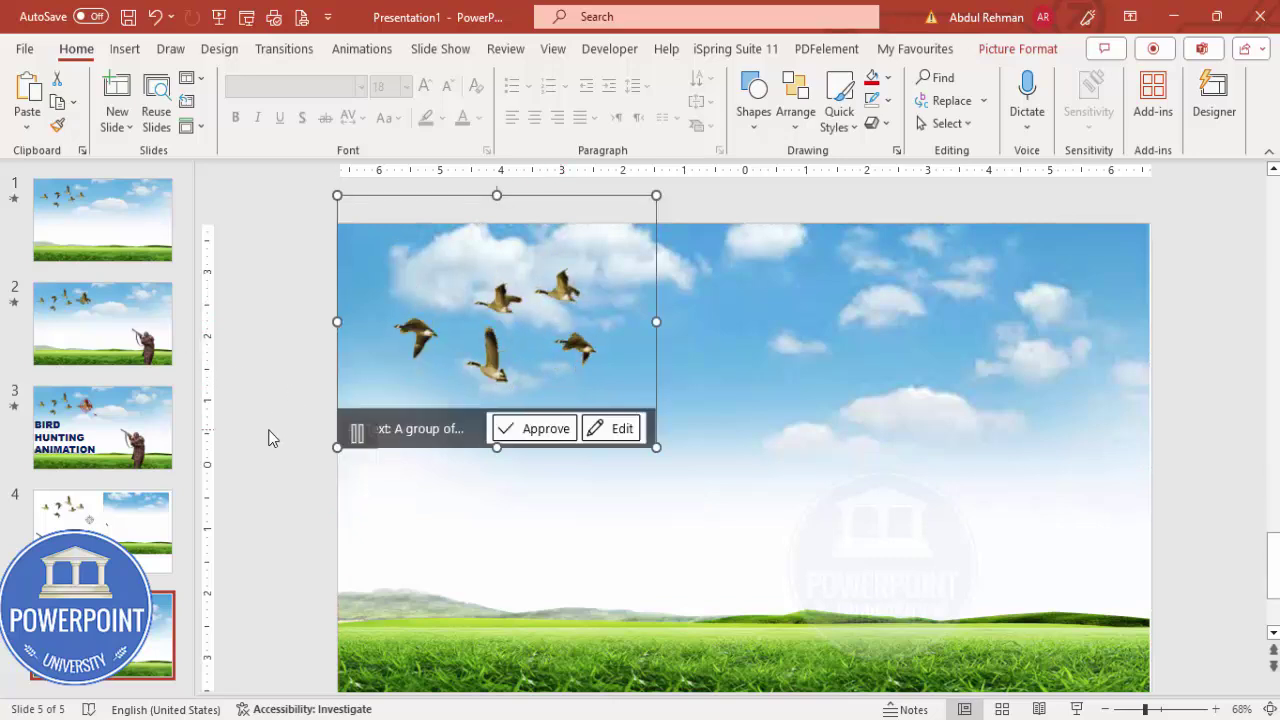
# Copy the single goose from slide 4 onto slide 5, placing it just right of the flock.
pyautogui.click(157, 484)
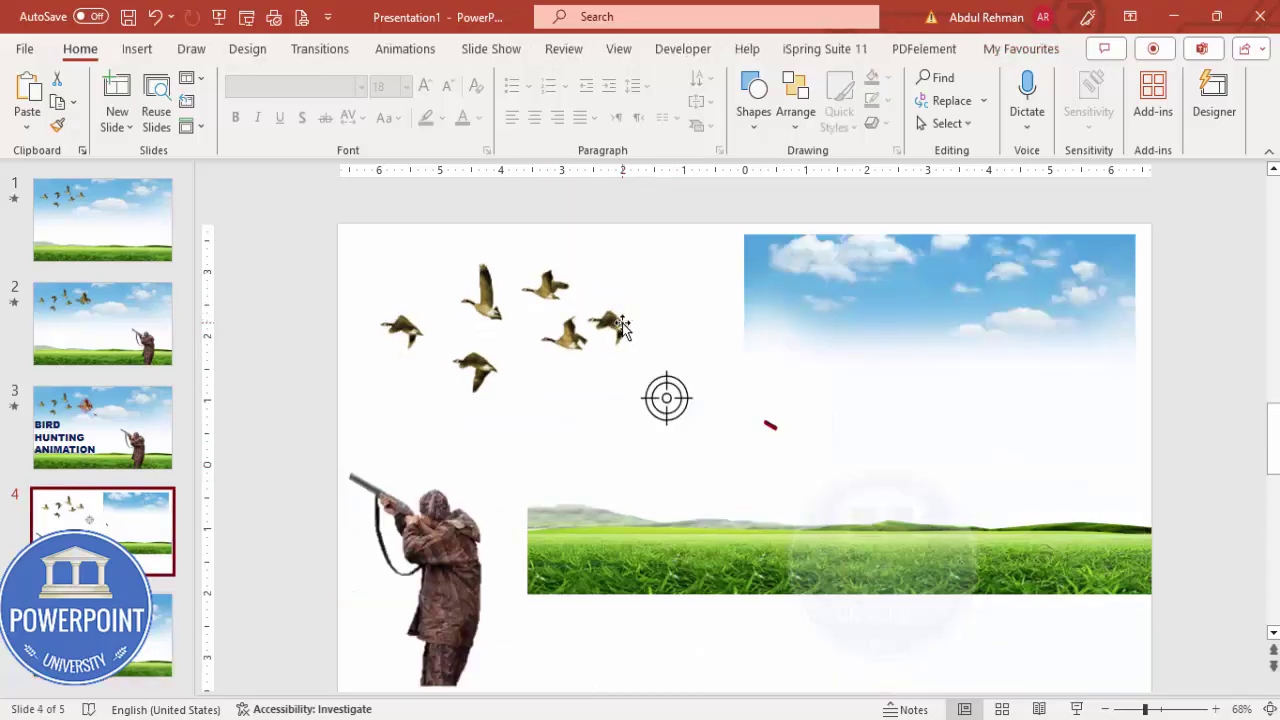
pyautogui.click(622, 327)
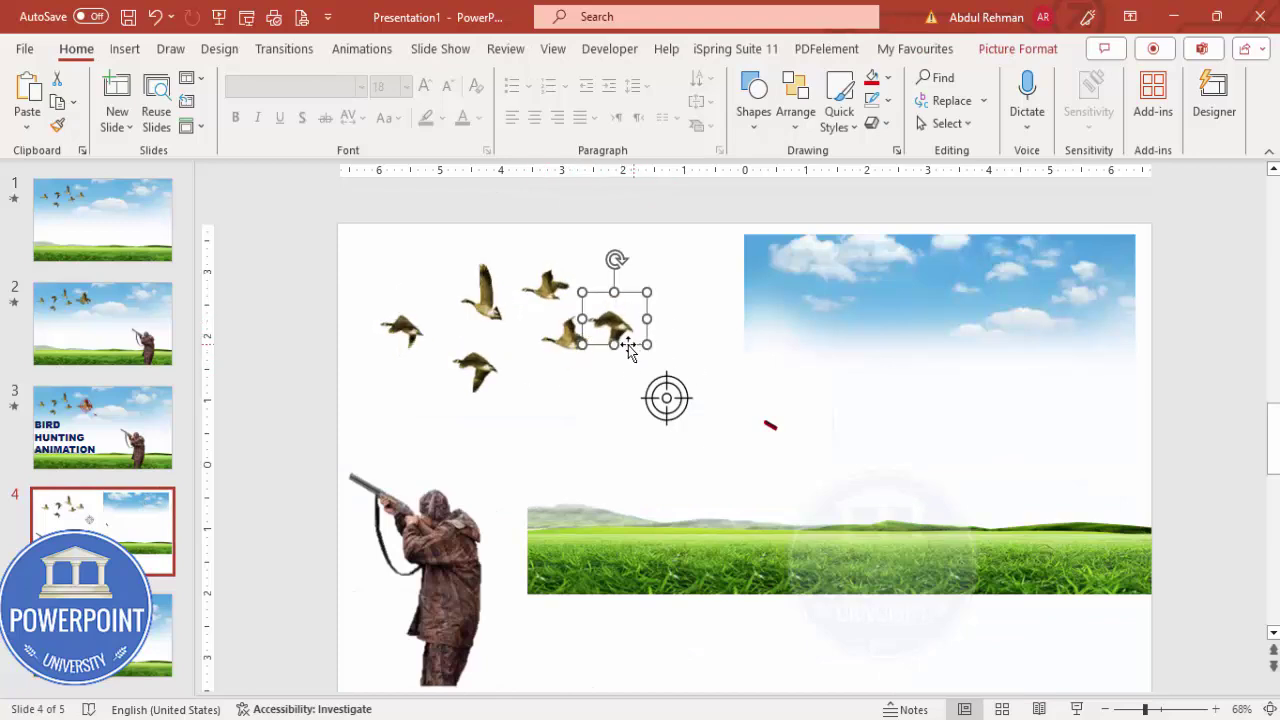
pyautogui.click(135, 540)
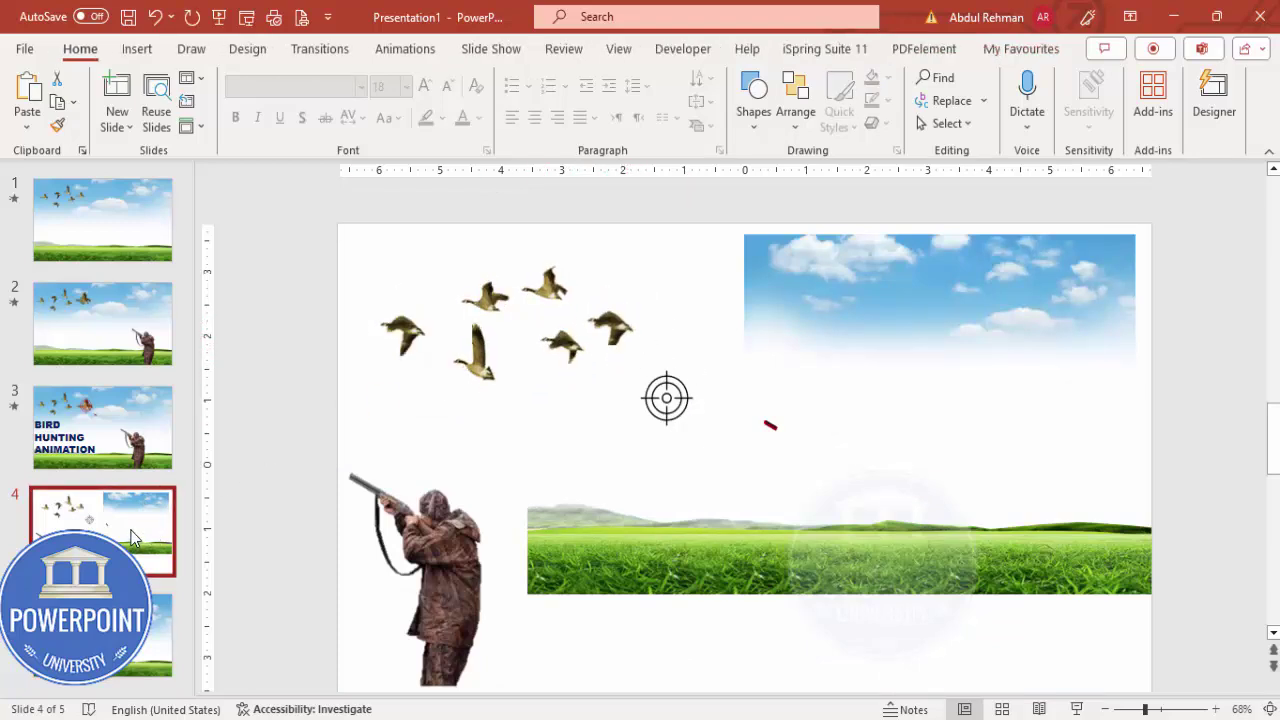
pyautogui.hotkey('ctrl', 'v')
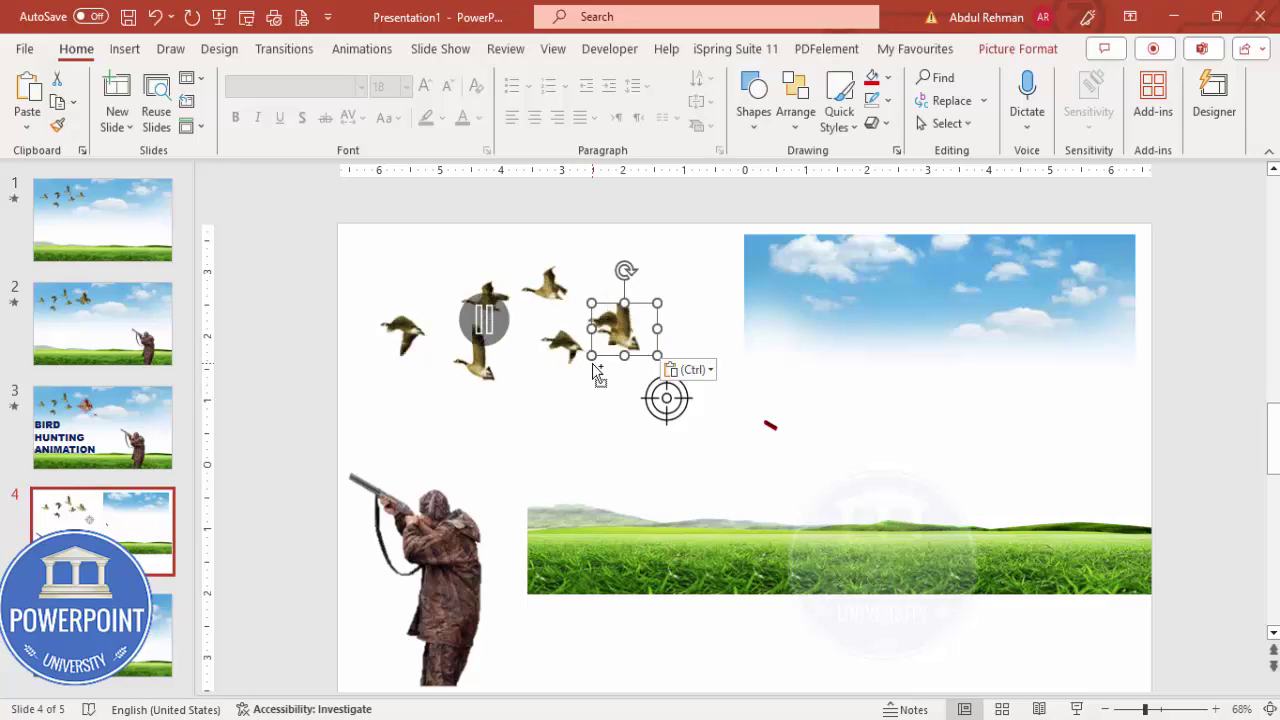
pyautogui.click(157, 530)
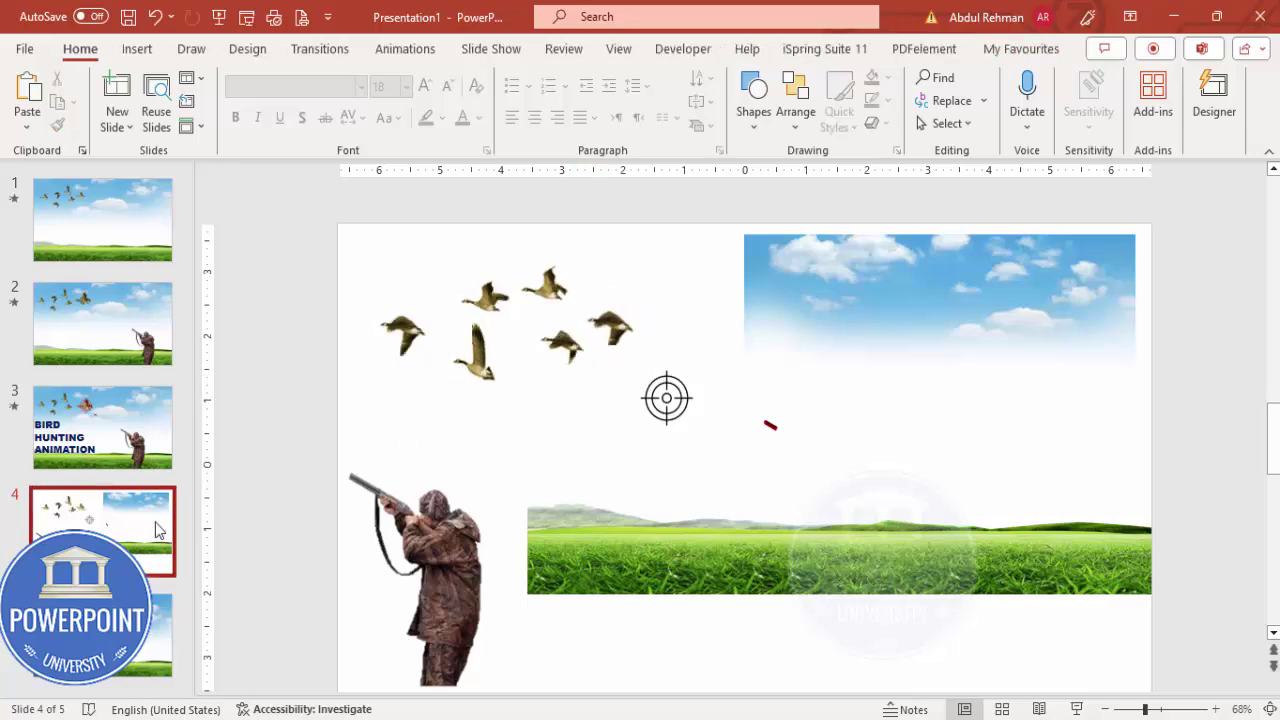
pyautogui.press('Down')
pyautogui.hotkey('ctrl', 'v')
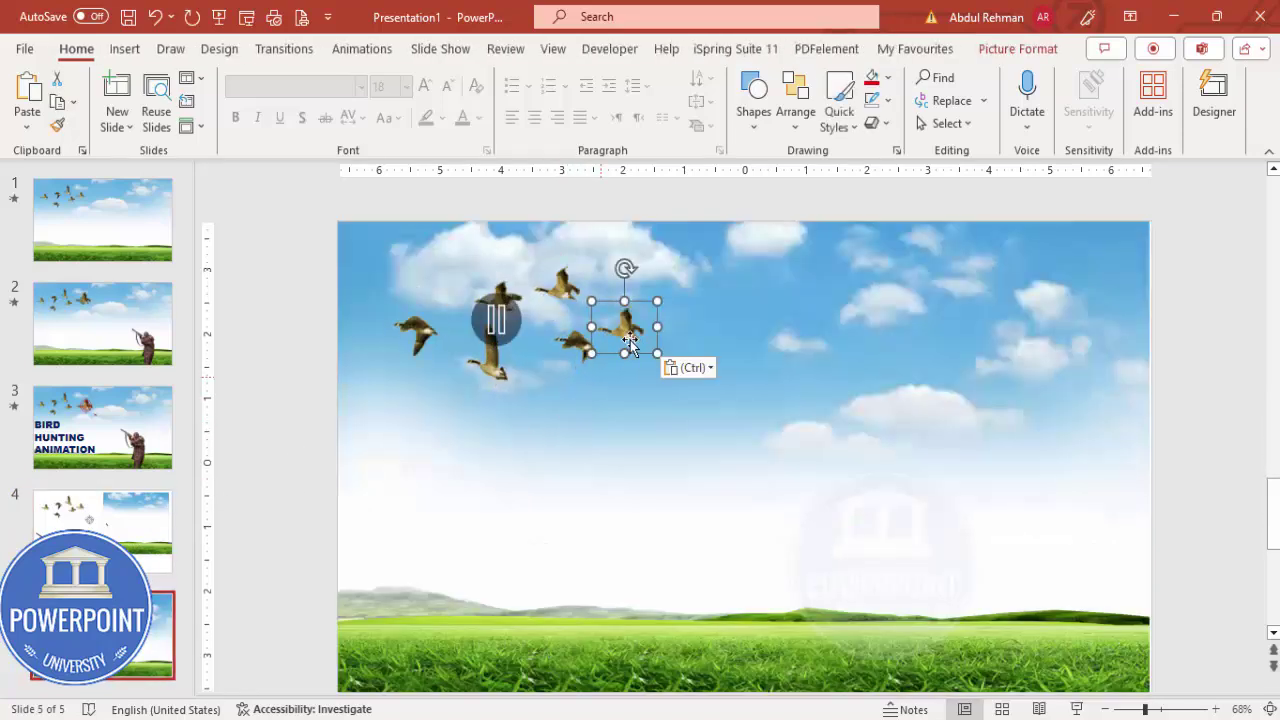
pyautogui.moveTo(628, 338); pyautogui.dragTo(648, 332)
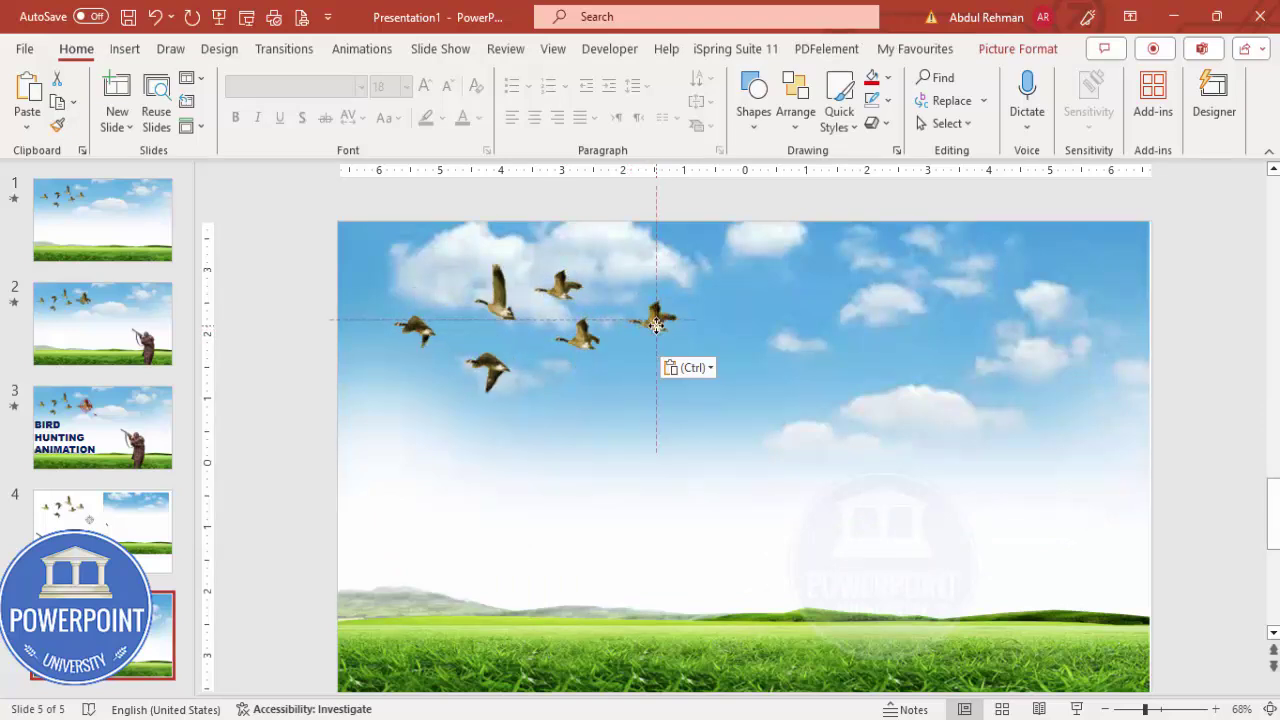
pyautogui.moveTo(652, 325); pyautogui.dragTo(654, 326)
pyautogui.click(120, 510)
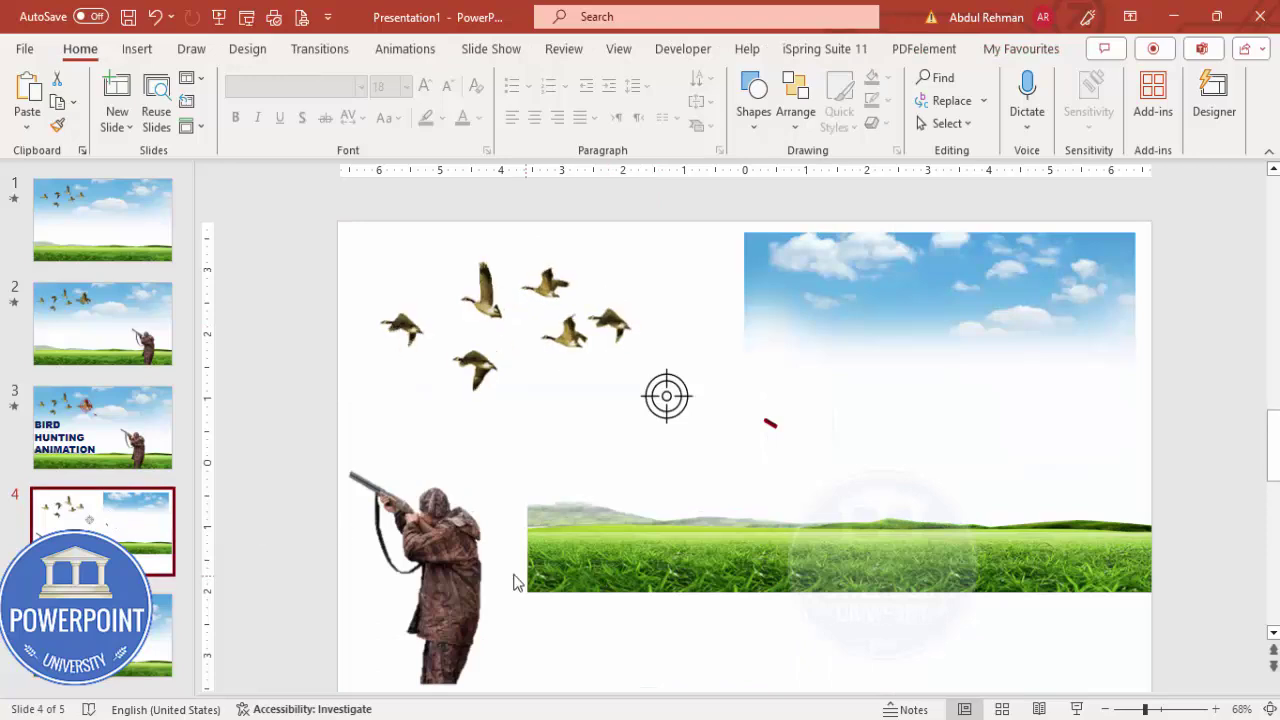
# Drag the hunter across to the lower right corner of slide 5.
pyautogui.click(446, 557)
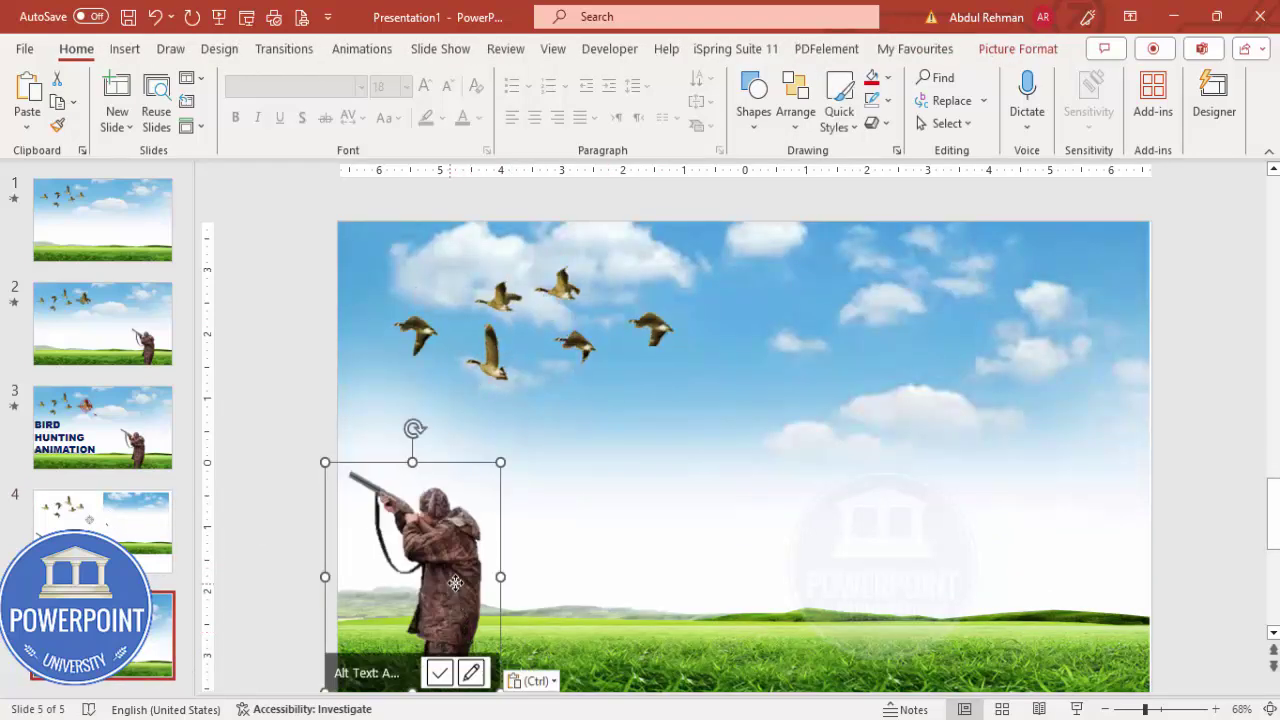
pyautogui.moveTo(455, 582)
pyautogui.mouseDown()
pyautogui.moveTo(1052, 599)
pyautogui.moveTo(1023, 596)
pyautogui.mouseUp()
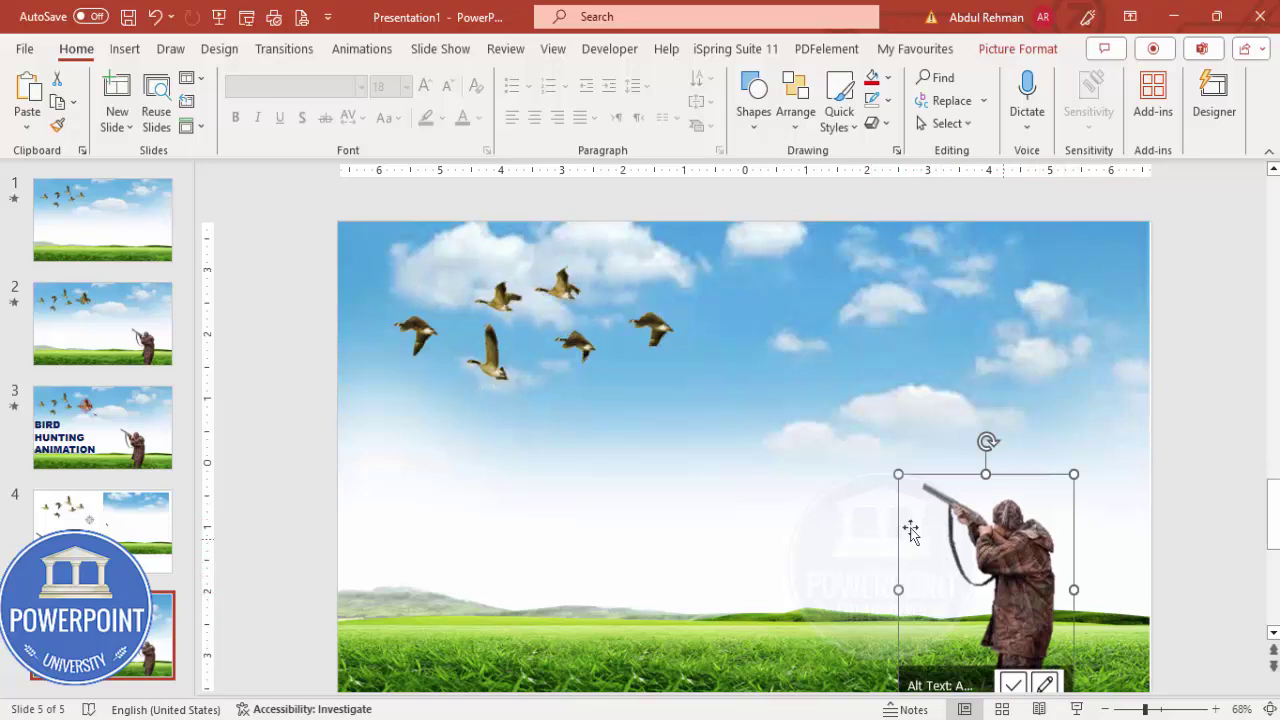
pyautogui.click(155, 545)
# Copy the crosshair and red bullet from slide 4 and paste them onto slide 5.
pyautogui.click(665, 400)
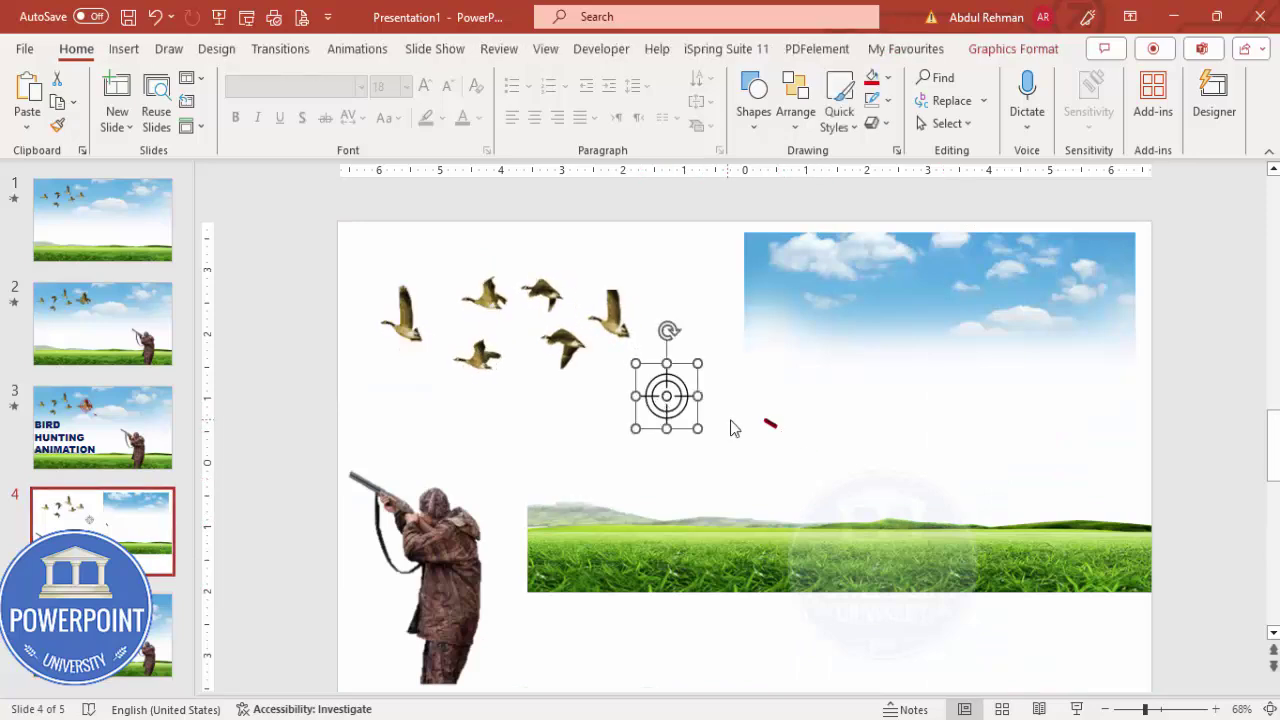
pyautogui.keyDown('shift'); pyautogui.click(768, 426); pyautogui.keyUp('shift')
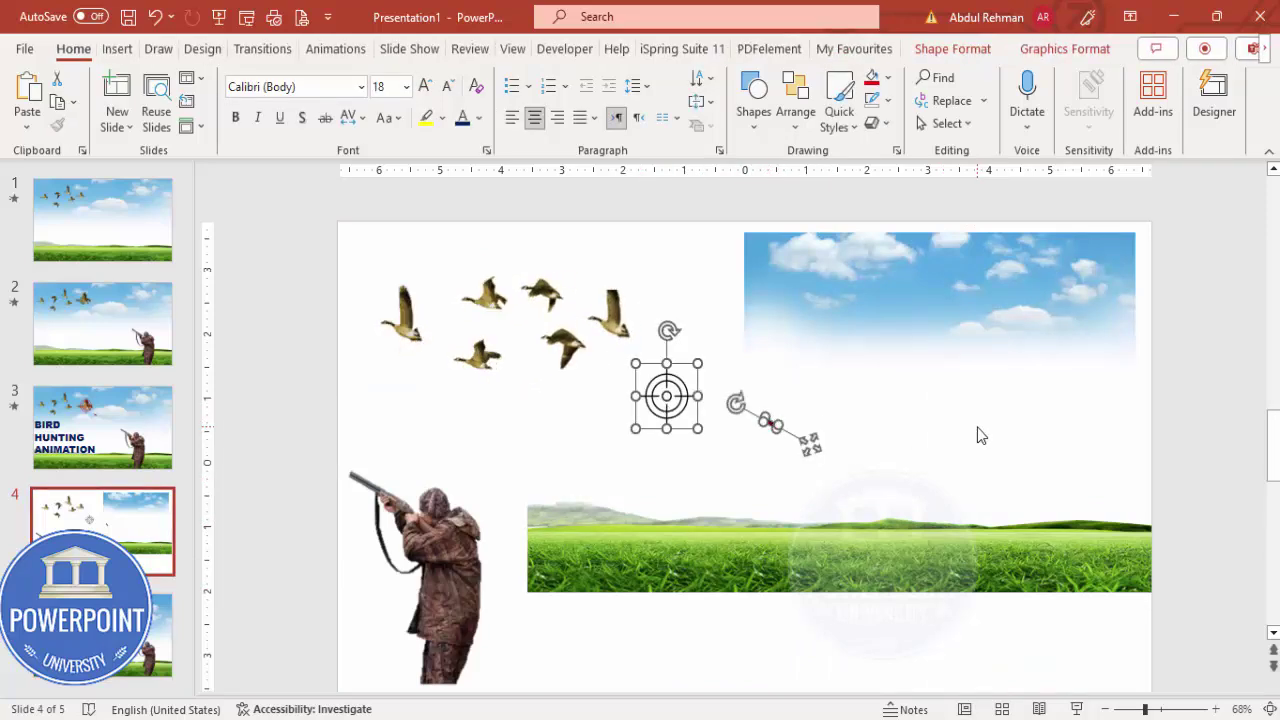
pyautogui.click(140, 650)
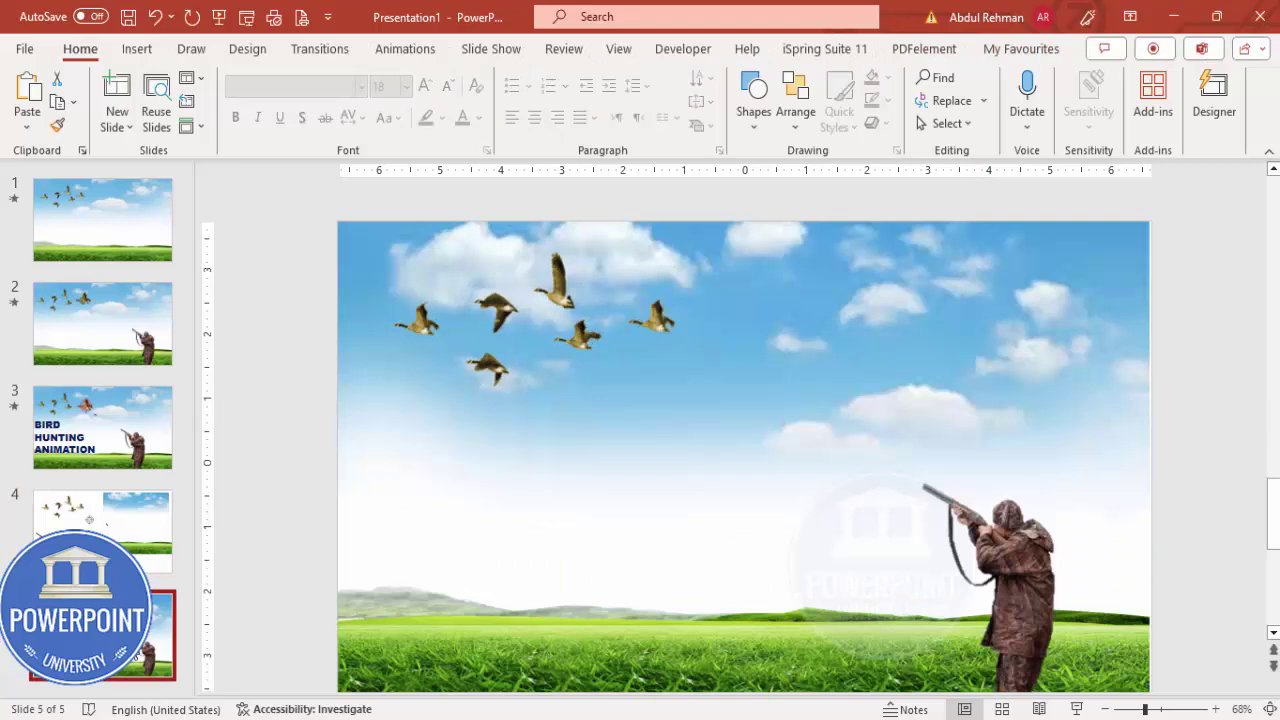
pyautogui.hotkey('ctrl', 'v')
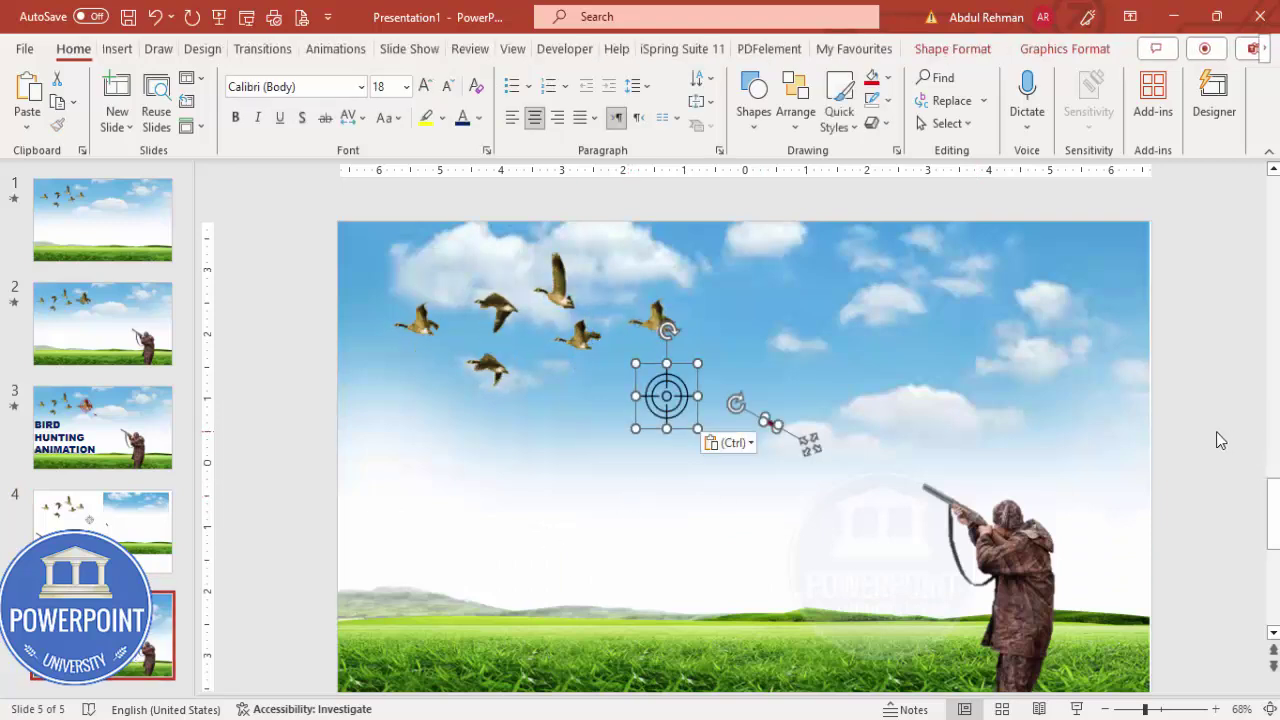
pyautogui.click(1218, 440)
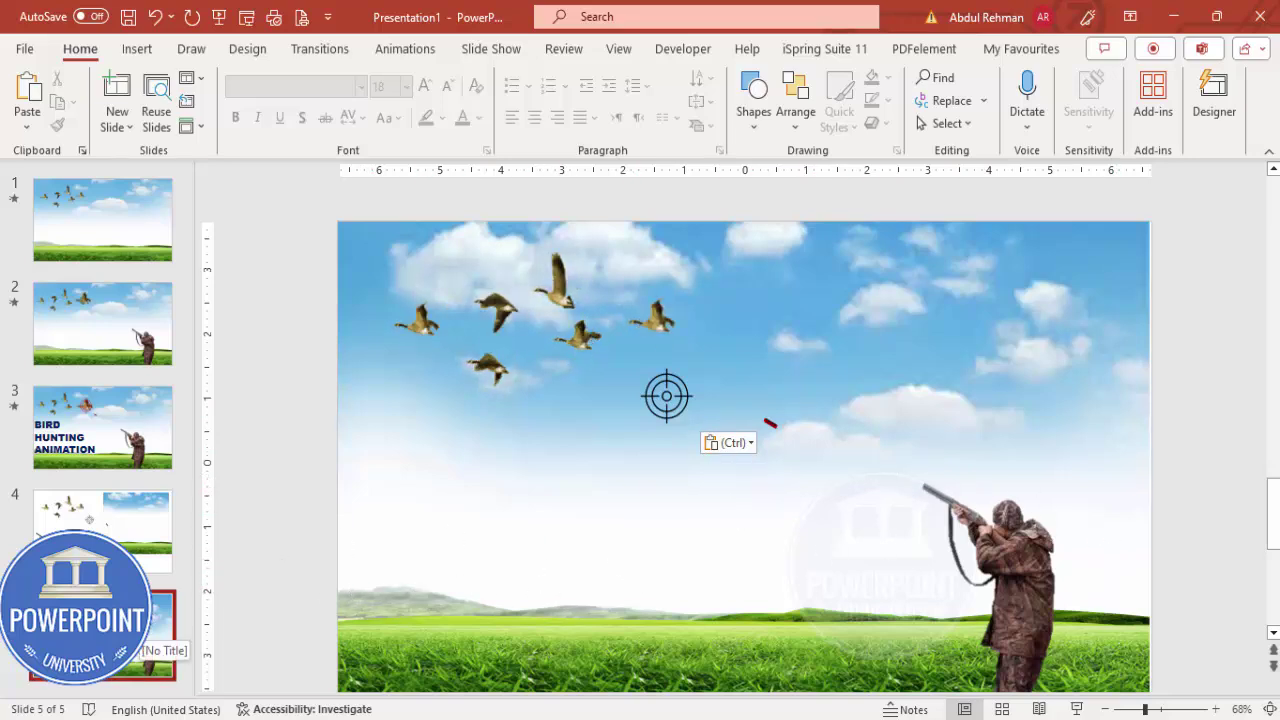
pyautogui.rightClick(124, 617)
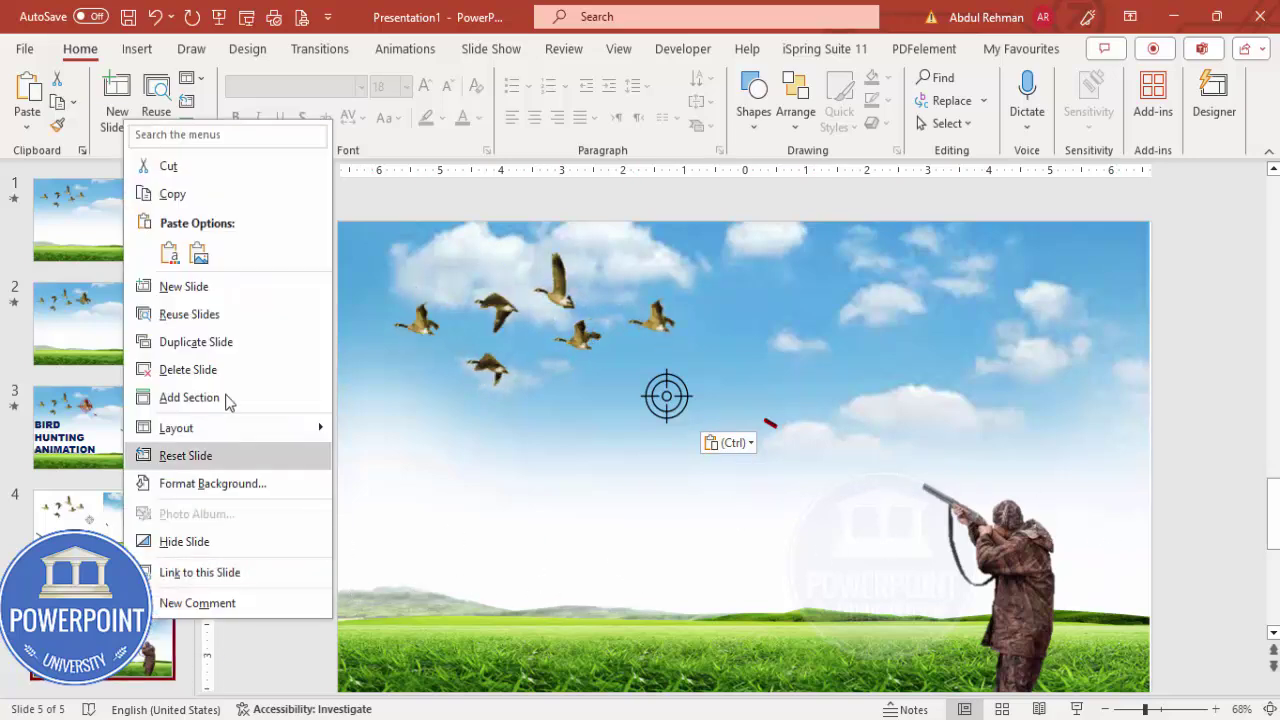
# Duplicate slide 5 as slide 6, zoom out to 50%, and move the hunter off the right edge.
pyautogui.click(196, 342)
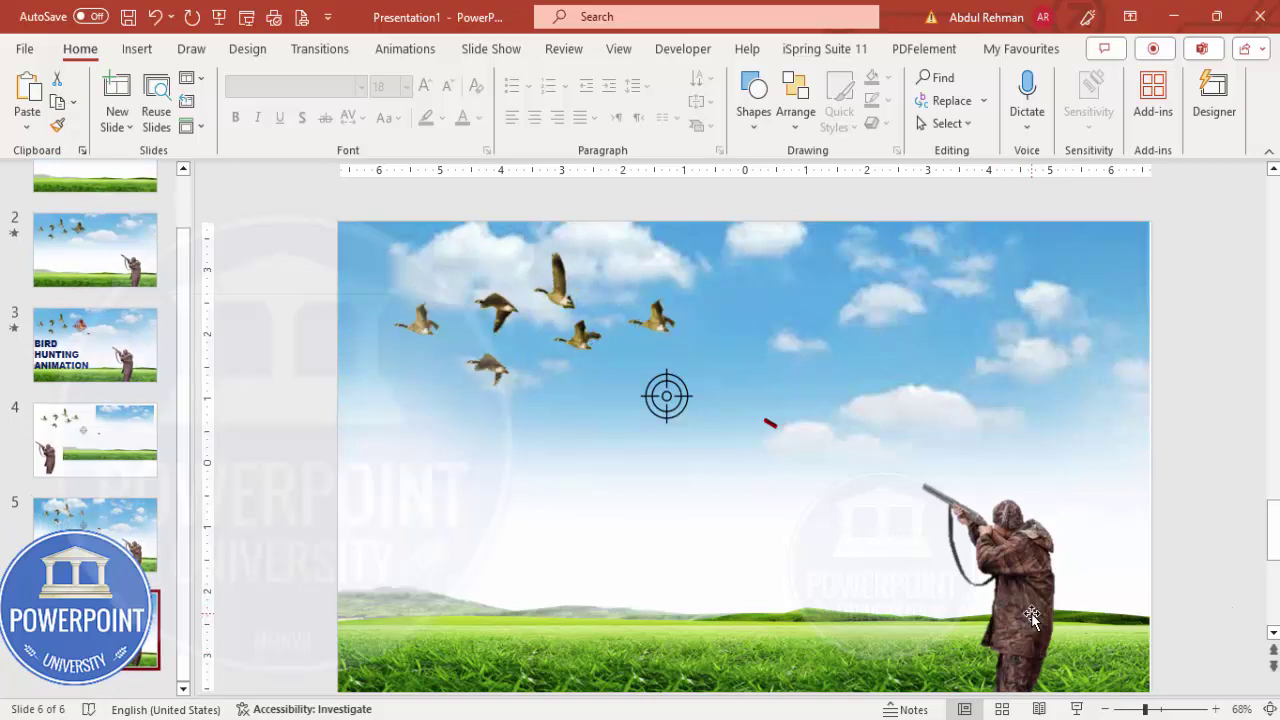
pyautogui.click(1104, 709)
pyautogui.click(1104, 709)
pyautogui.click(944, 490)
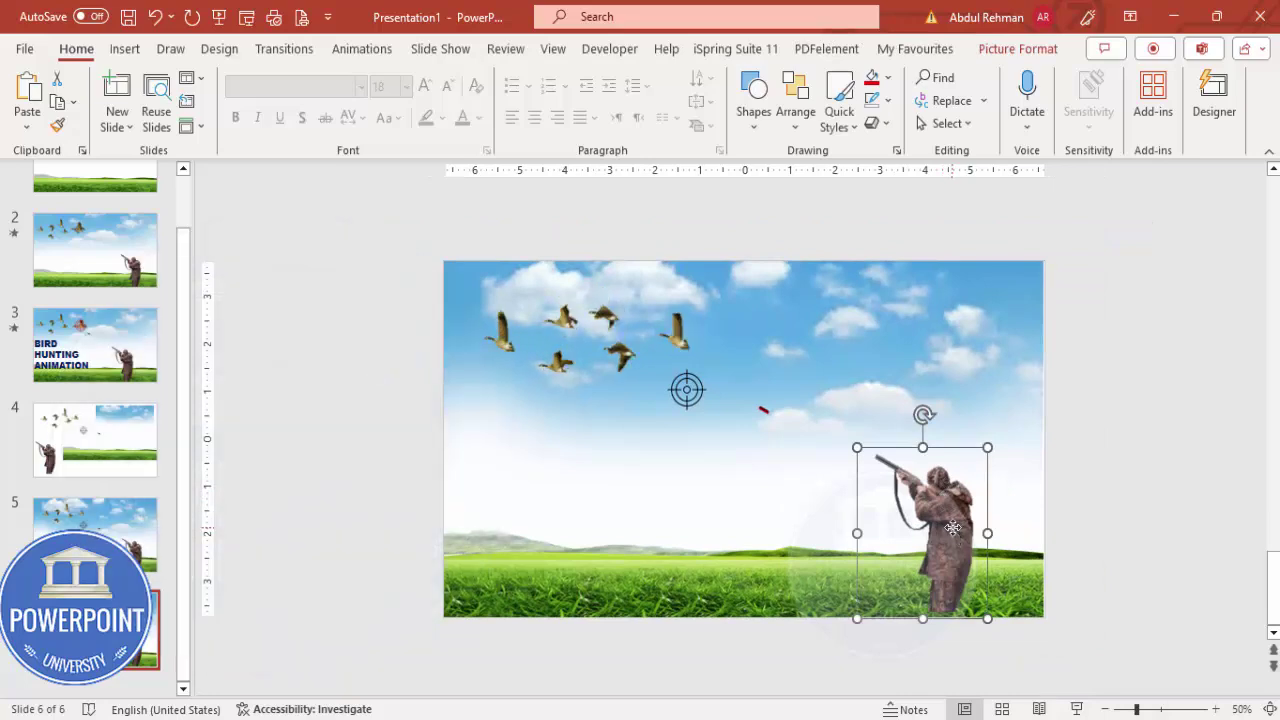
pyautogui.moveTo(953, 528); pyautogui.dragTo(1143, 531)
# Select the crosshair together with the bullet and move them off the slide's right edge.
pyautogui.click(752, 414)
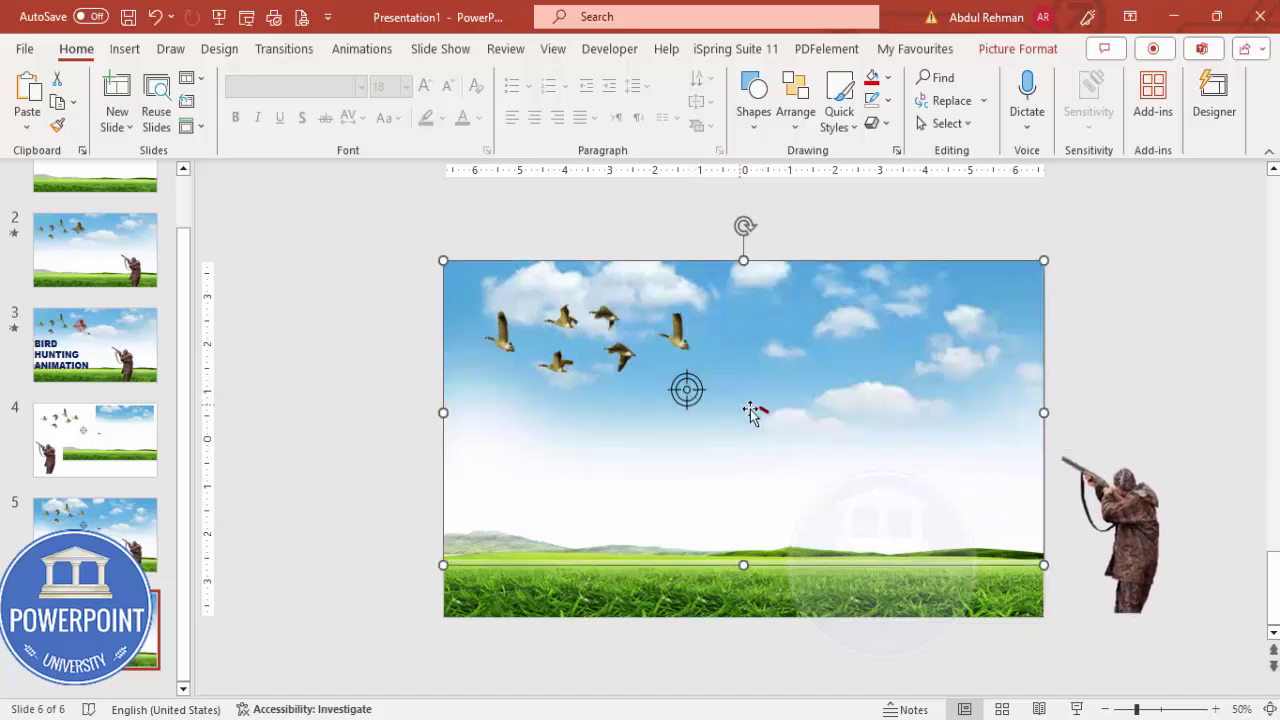
pyautogui.click(778, 220)
pyautogui.click(716, 398)
pyautogui.moveTo(836, 233); pyautogui.dragTo(657, 510)
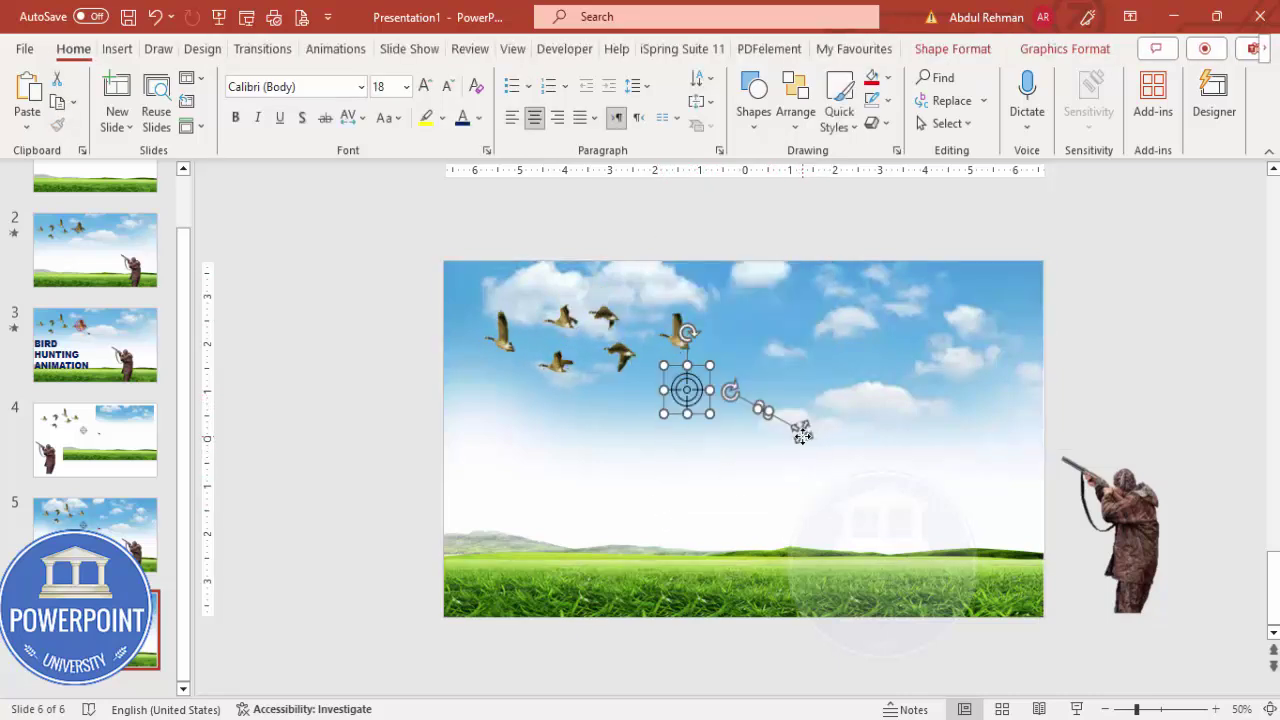
pyautogui.moveTo(801, 432); pyautogui.dragTo(1197, 420)
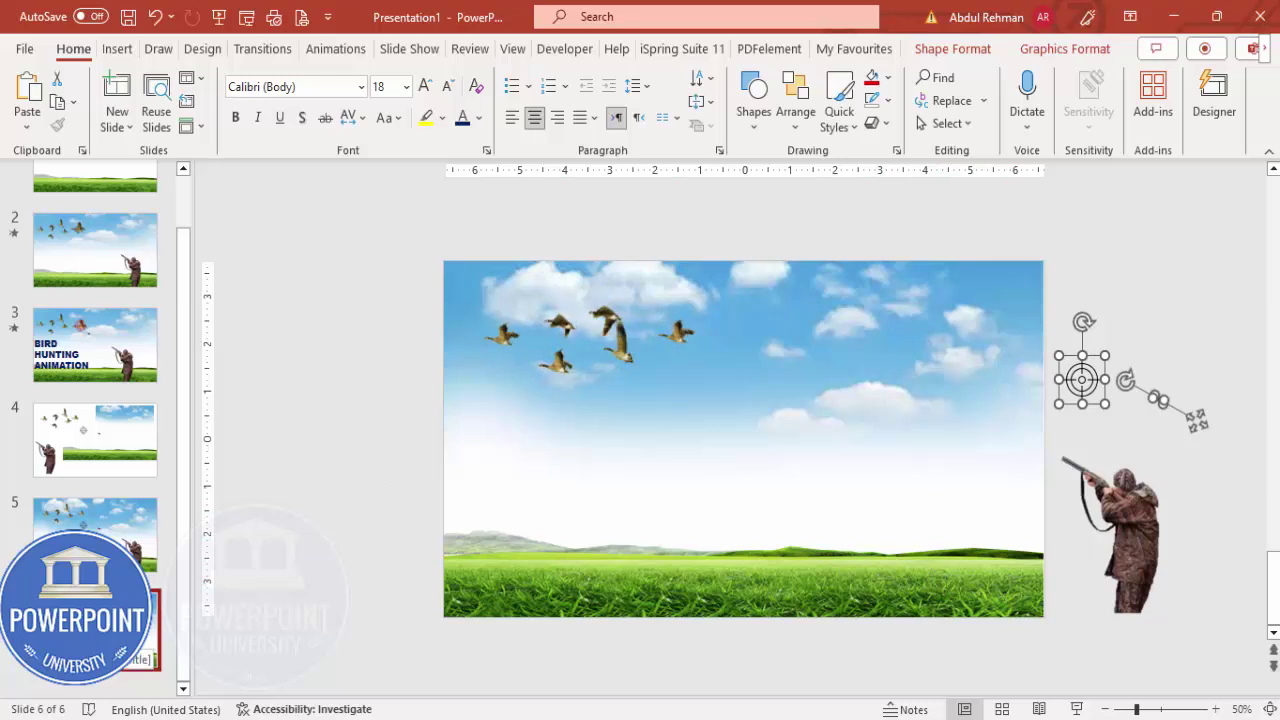
pyautogui.press('Escape')
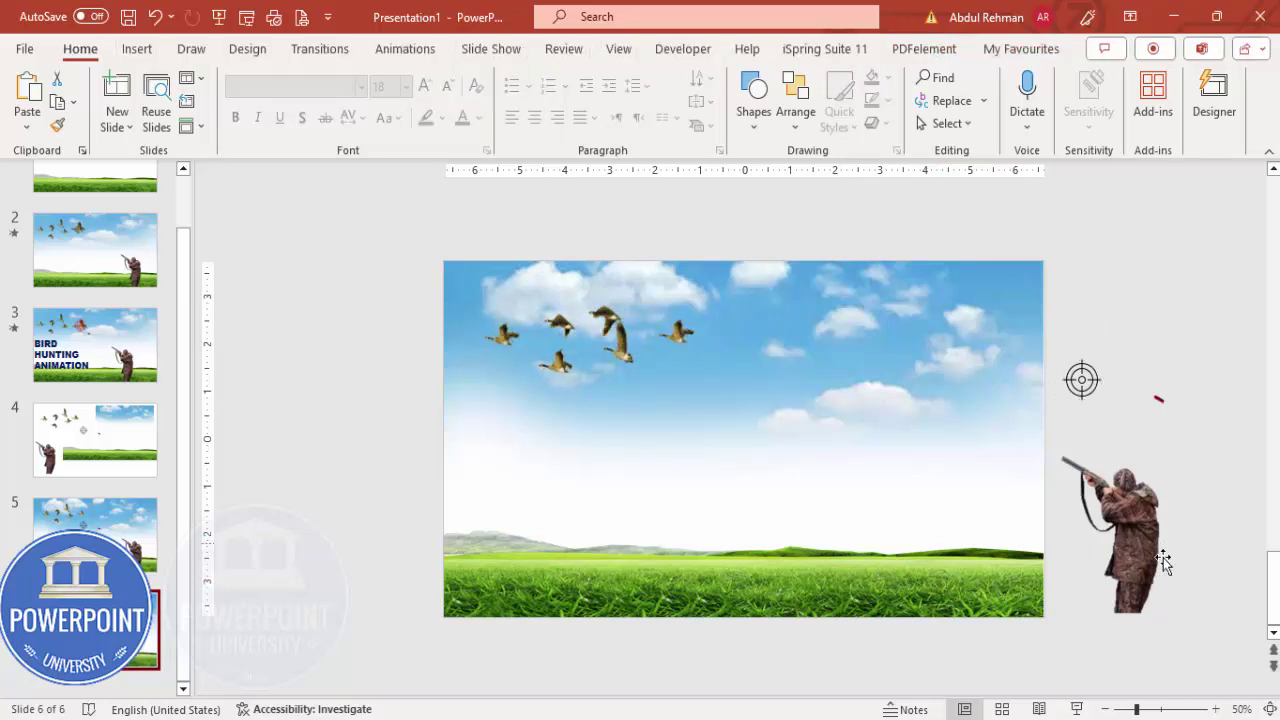
# Duplicate slide 6 as slide 7, return the hunter to the lower right and enlarge it slightly.
pyautogui.rightClick(88, 630)
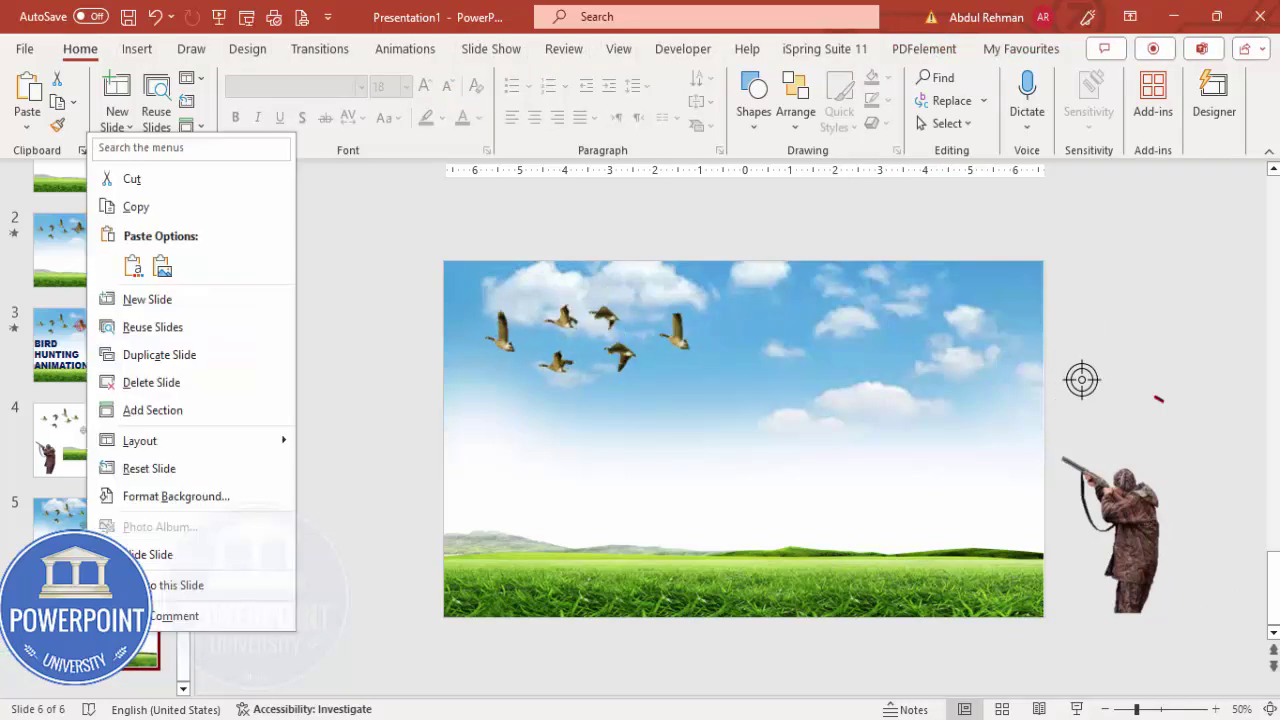
pyautogui.click(159, 355)
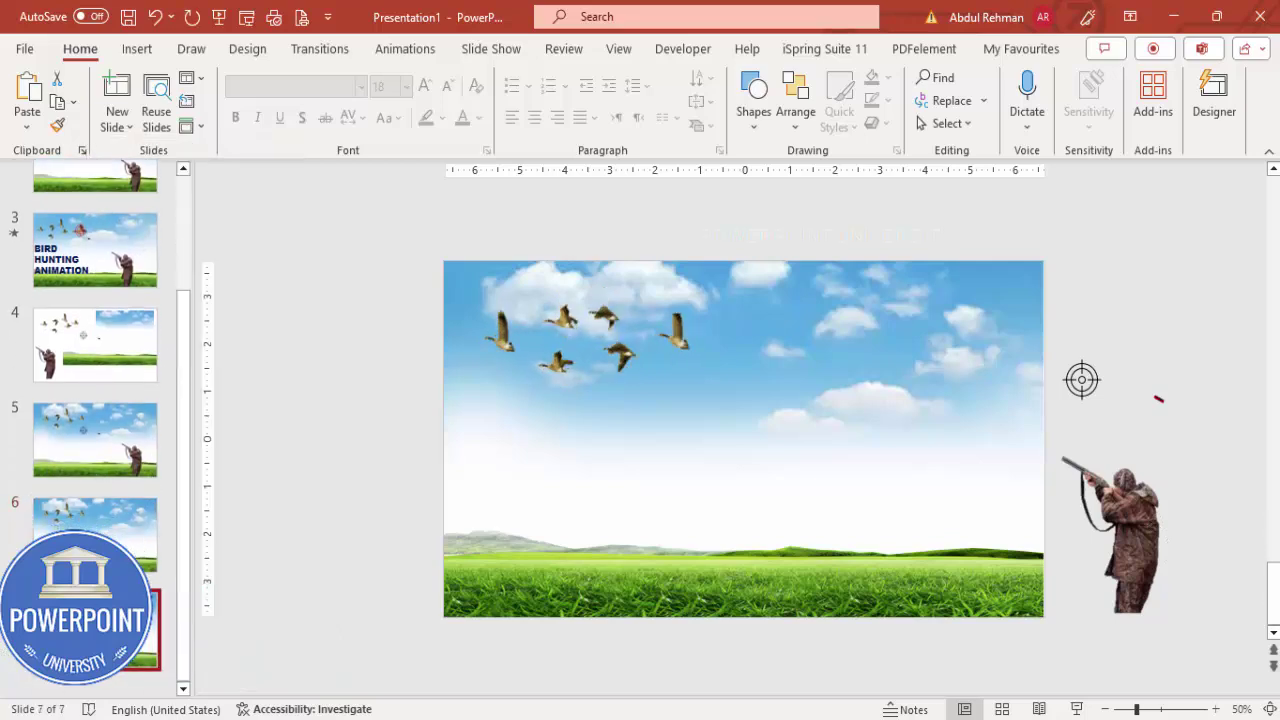
pyautogui.moveTo(1144, 555); pyautogui.dragTo(928, 558)
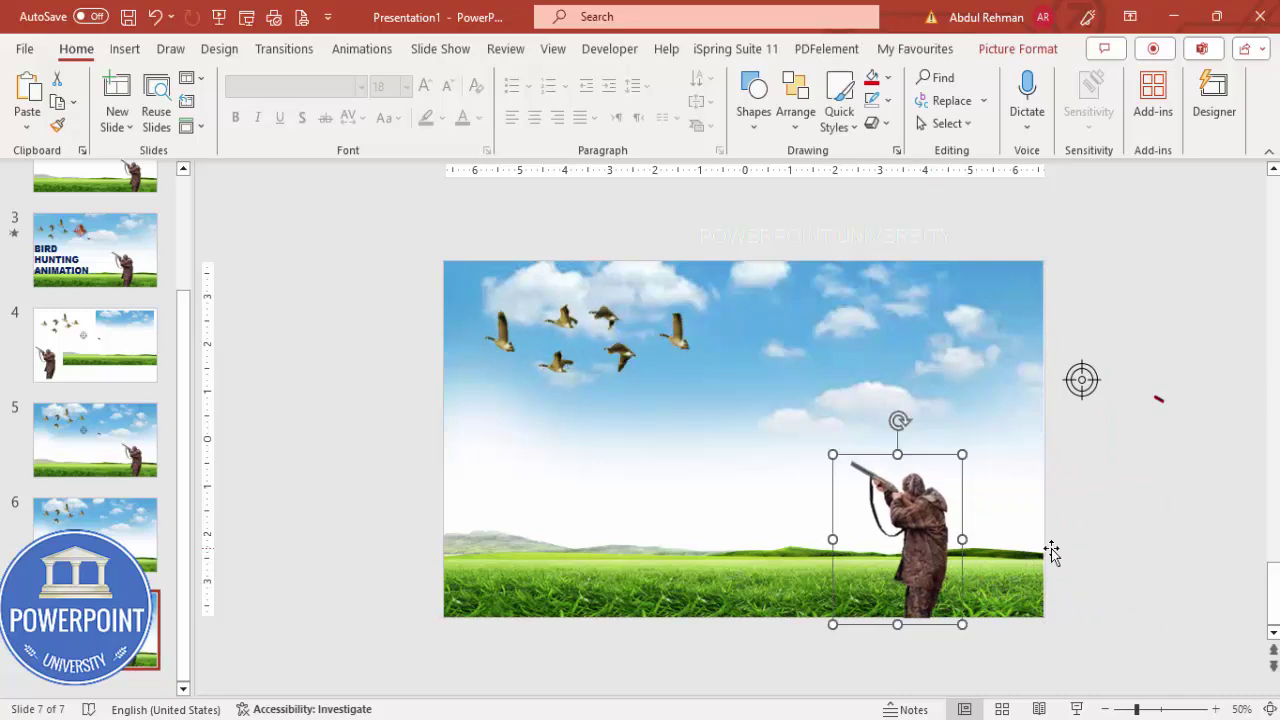
pyautogui.hotkey('ctrl', 'Up')
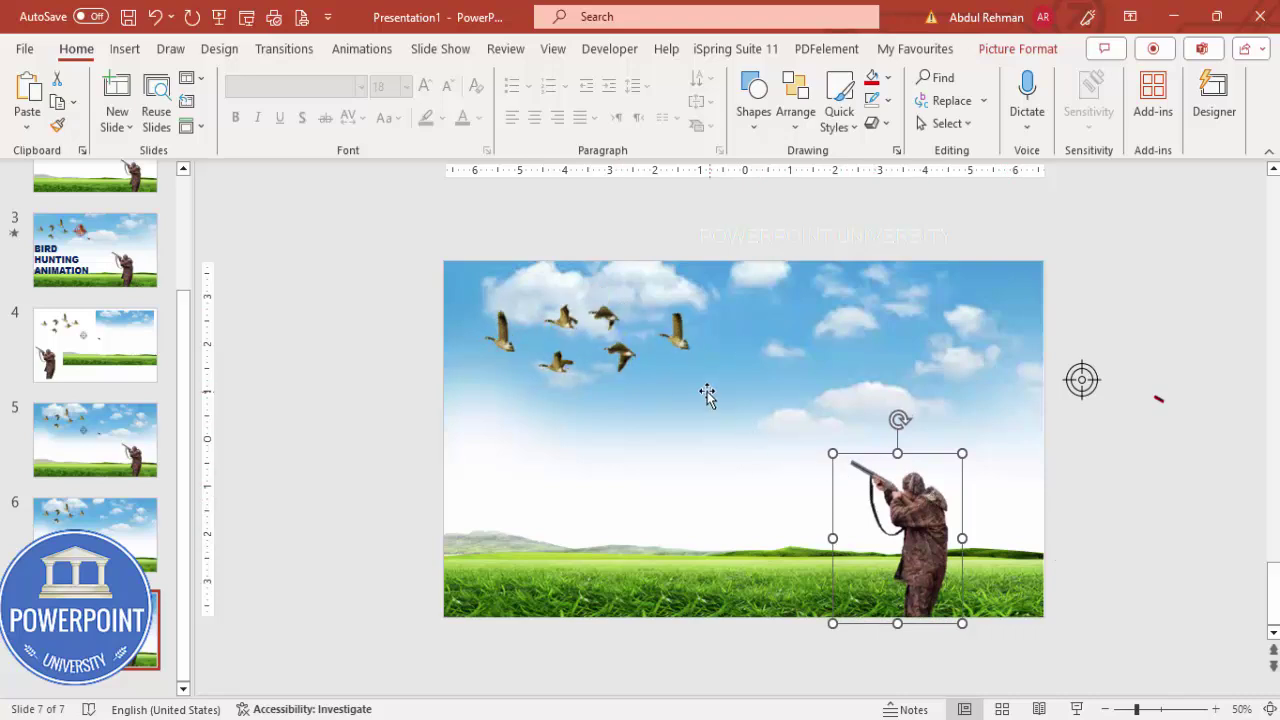
pyautogui.moveTo(831, 456); pyautogui.dragTo(814, 448)
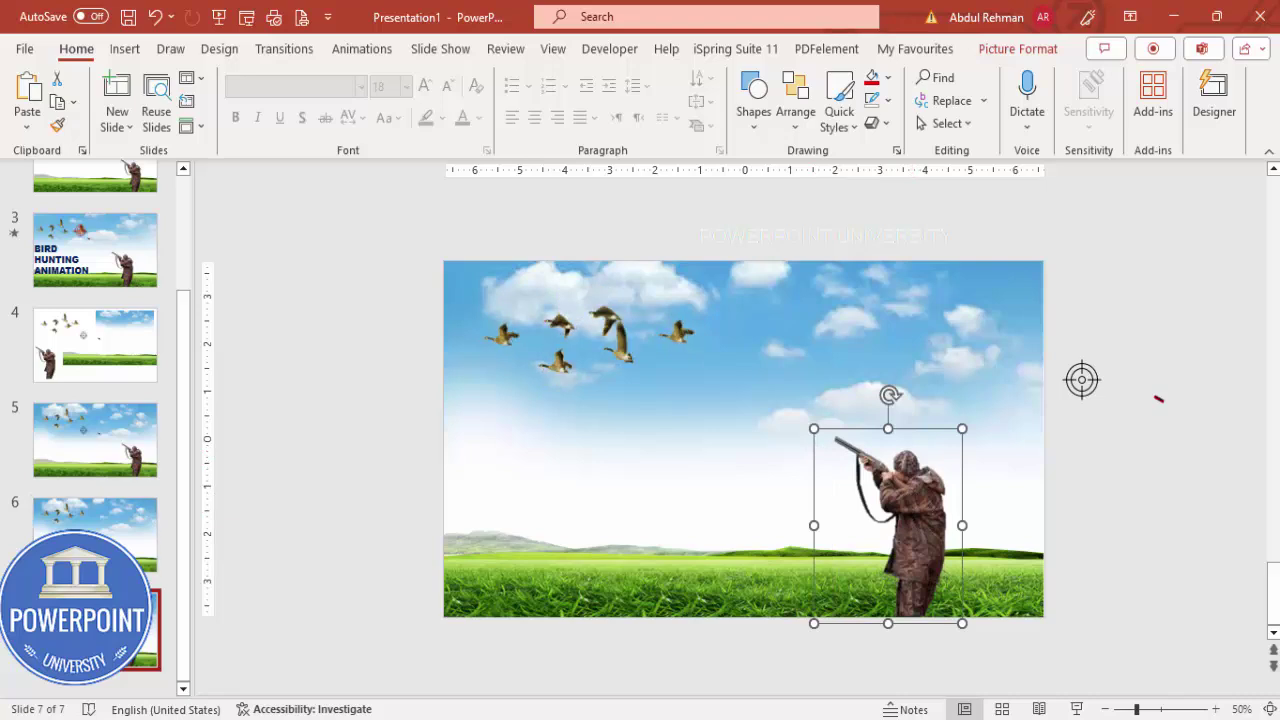
pyautogui.press('Escape')
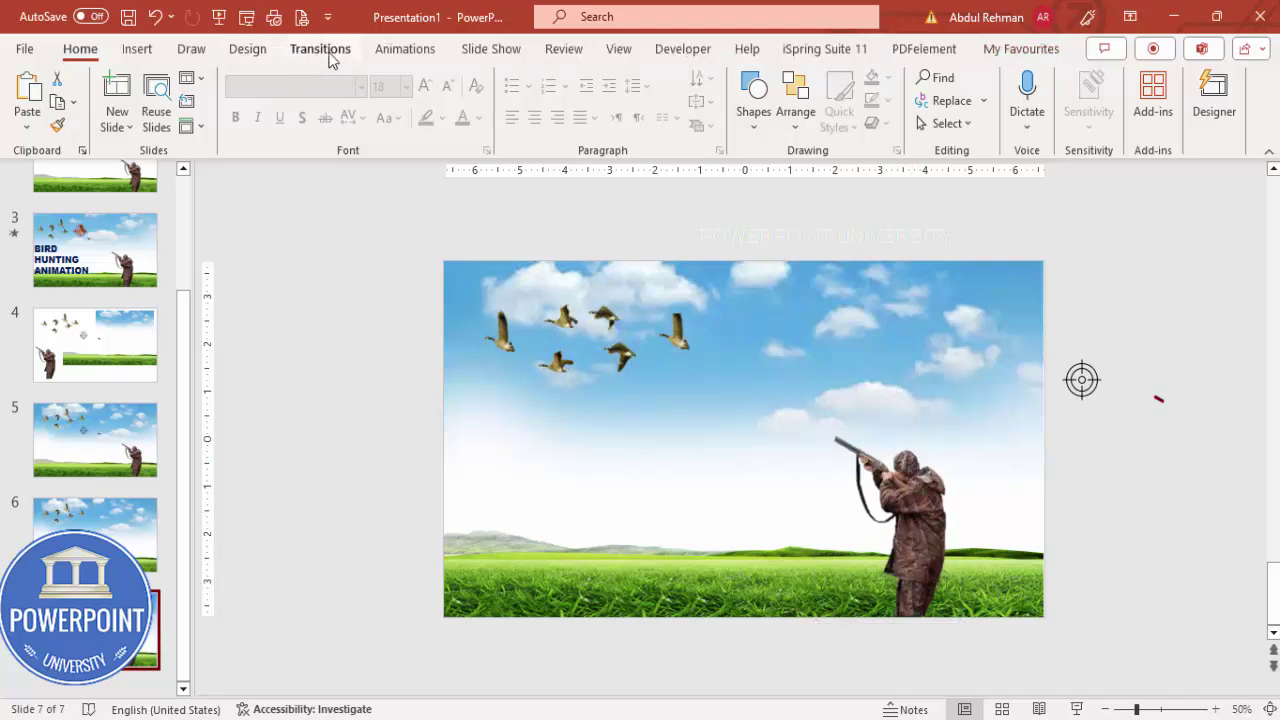
# Apply a 01.00-second Morph transition to slide 7 and preview the show from slide 6.
pyautogui.click(319, 50)
pyautogui.click(187, 112)
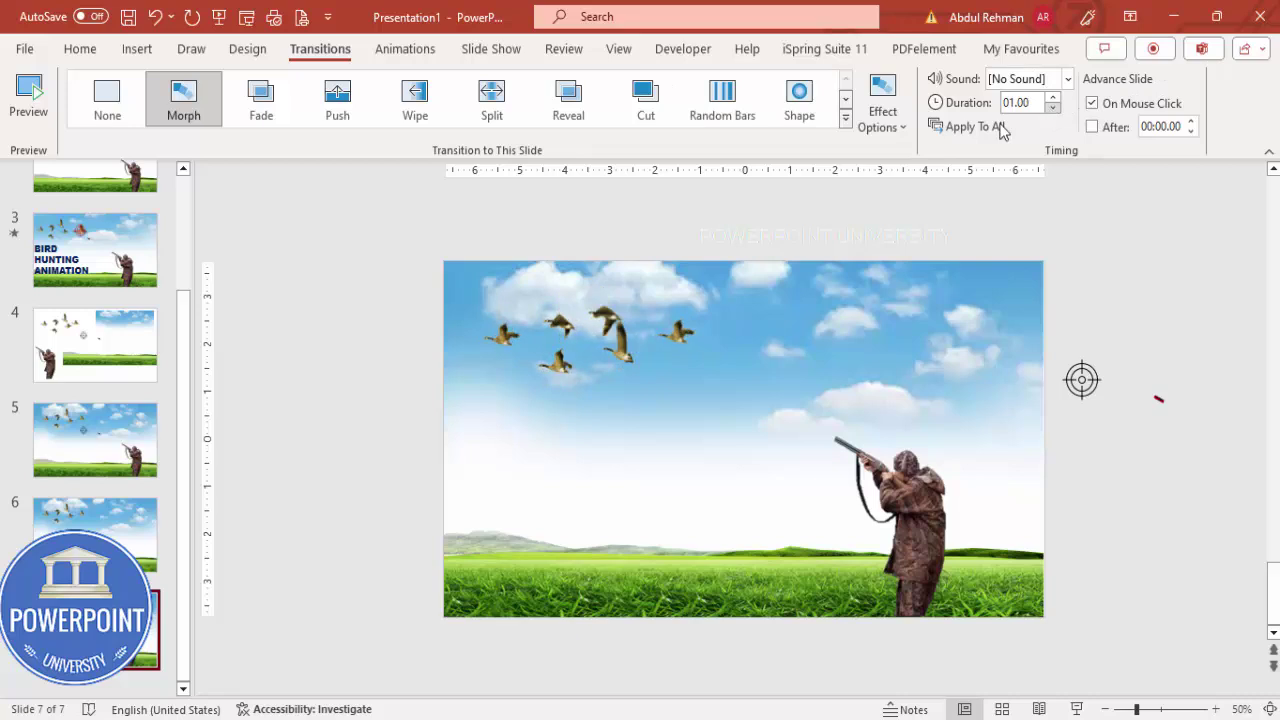
pyautogui.press('Up')
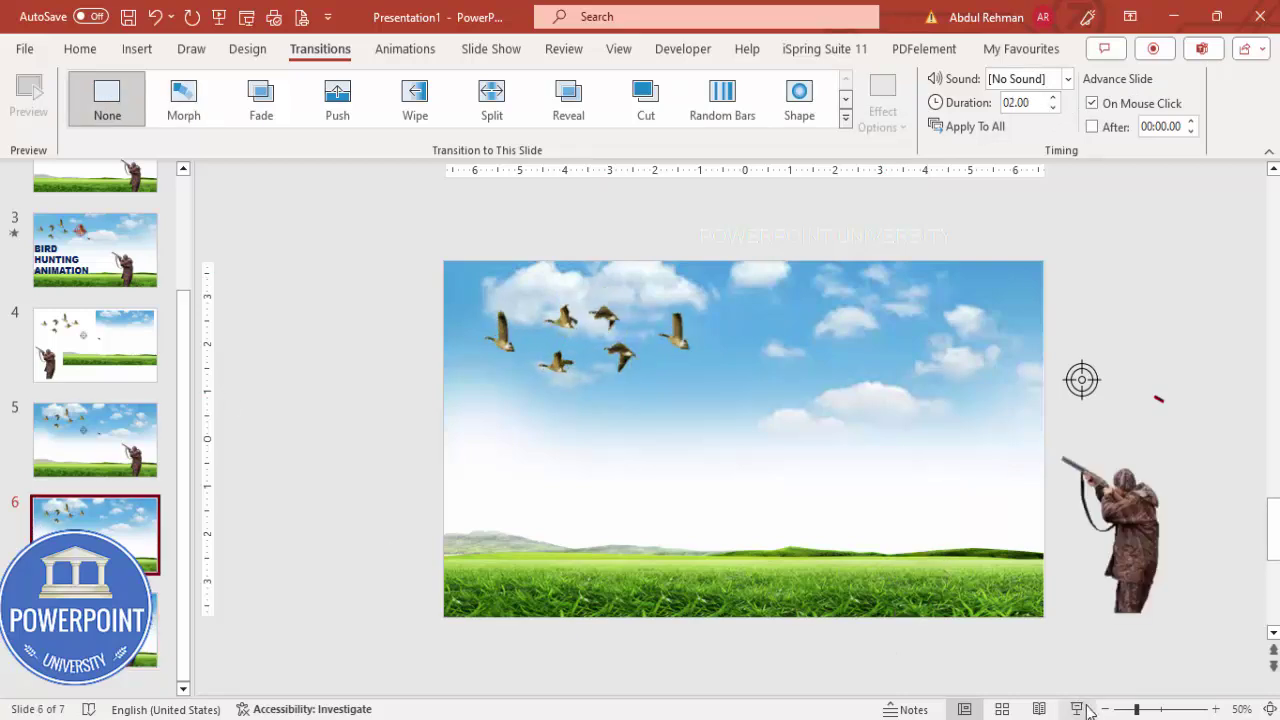
pyautogui.click(1078, 709)
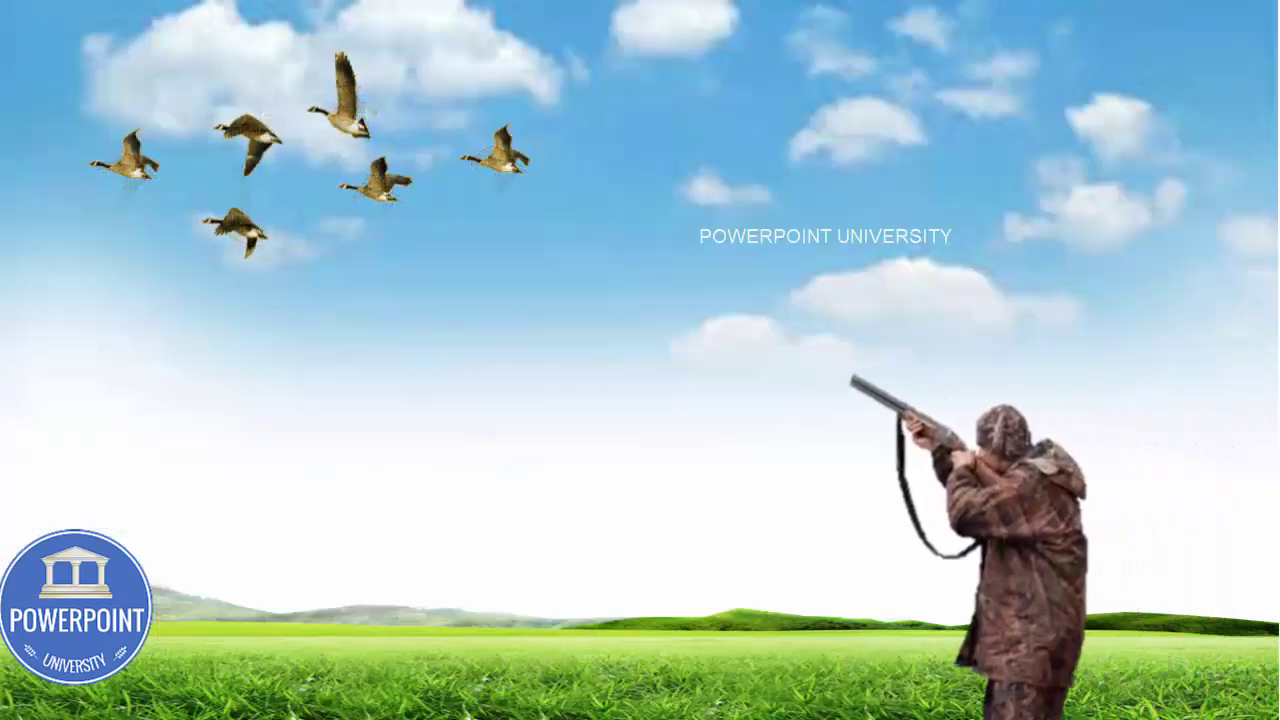
# On slide 7, move the crosshair onto the flock and raise the rightmost goose beneath it.
pyautogui.press('Escape')
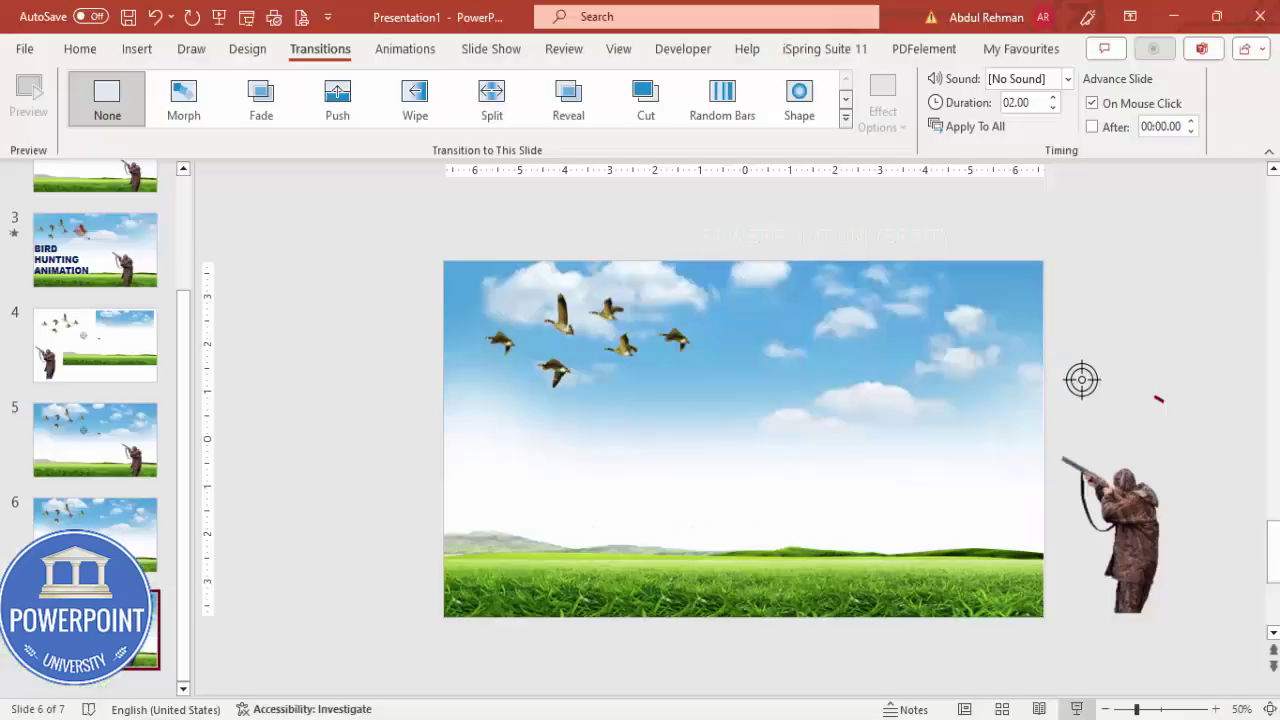
pyautogui.press('Down')
pyautogui.click(1081, 385)
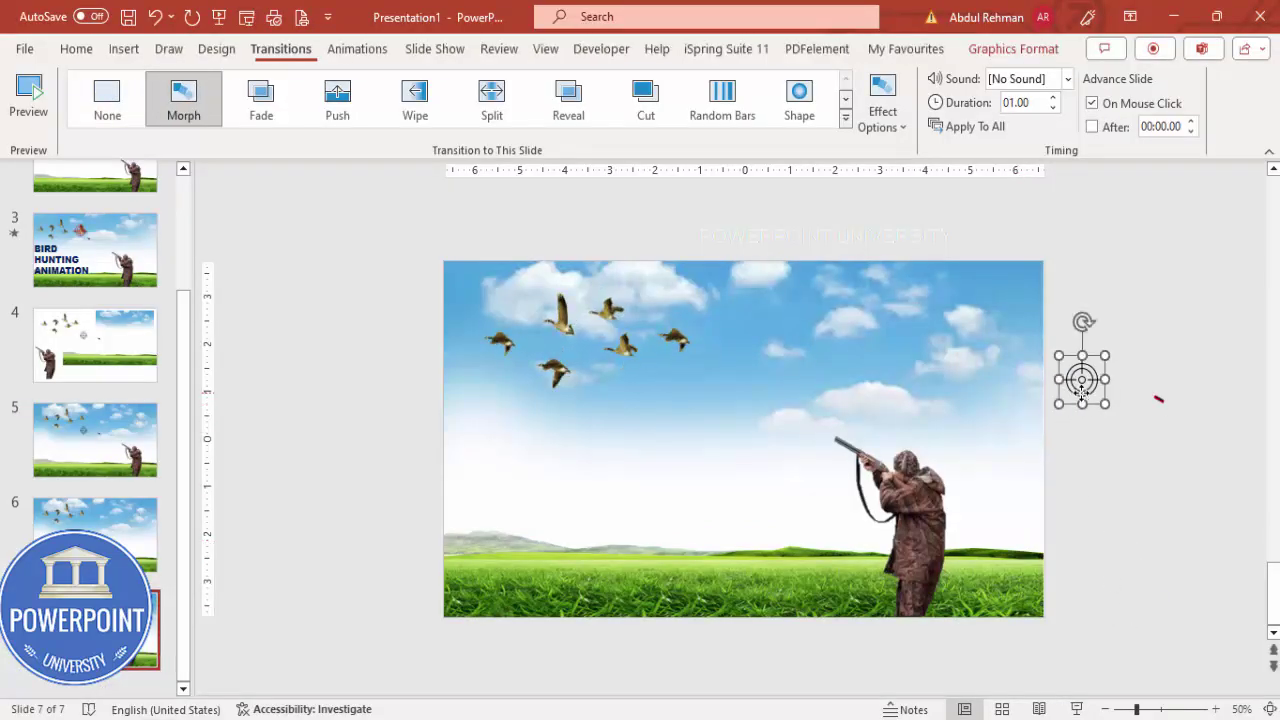
pyautogui.moveTo(1063, 383); pyautogui.dragTo(690, 343)
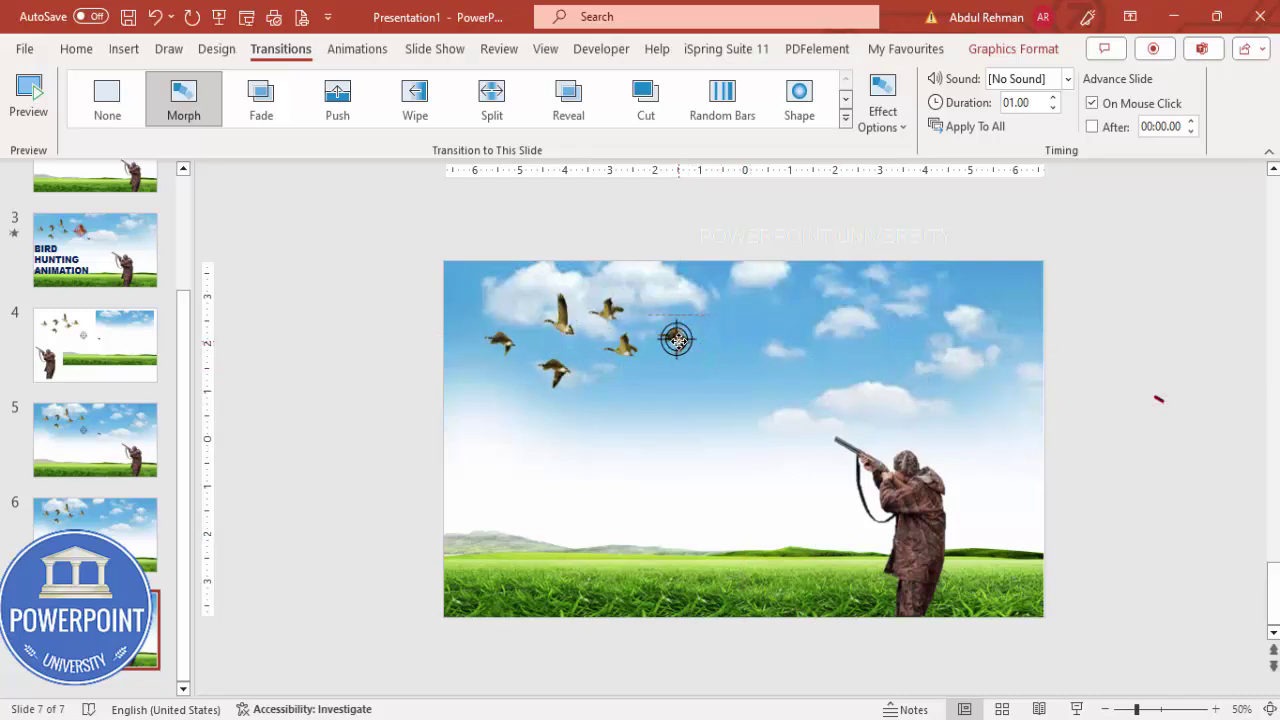
pyautogui.moveTo(760, 317); pyautogui.dragTo(758, 315)
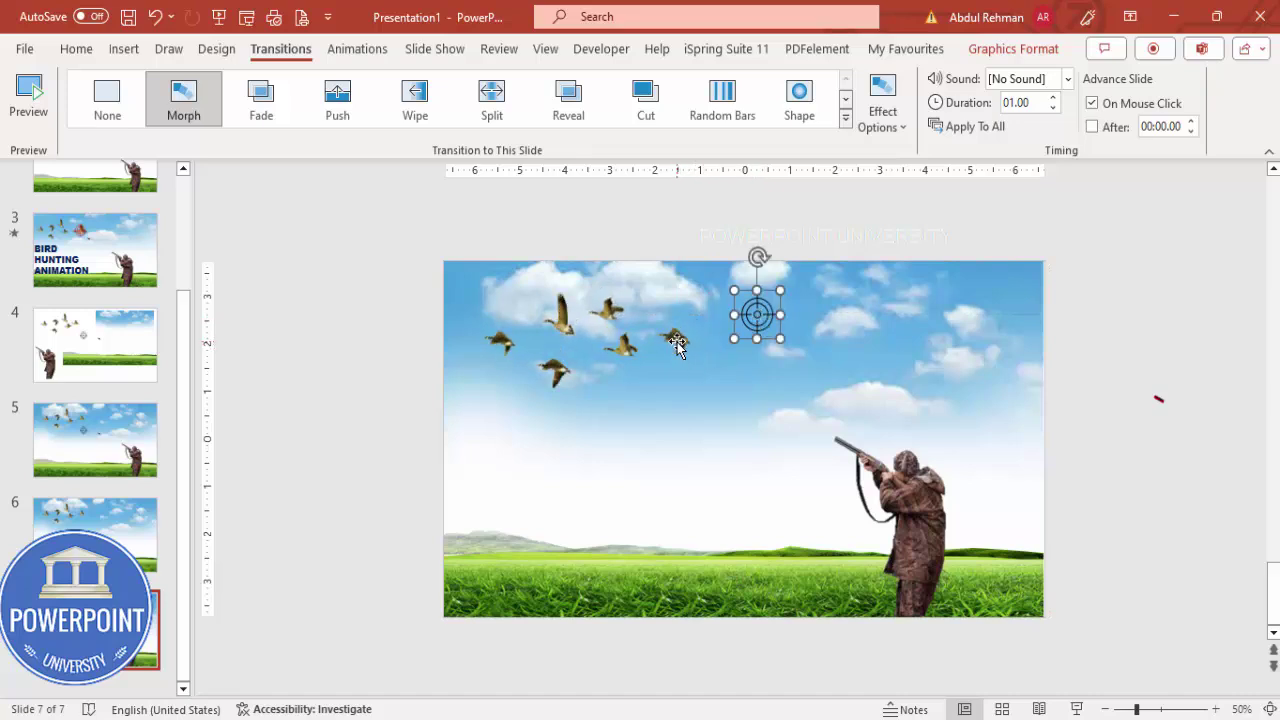
pyautogui.click(677, 343)
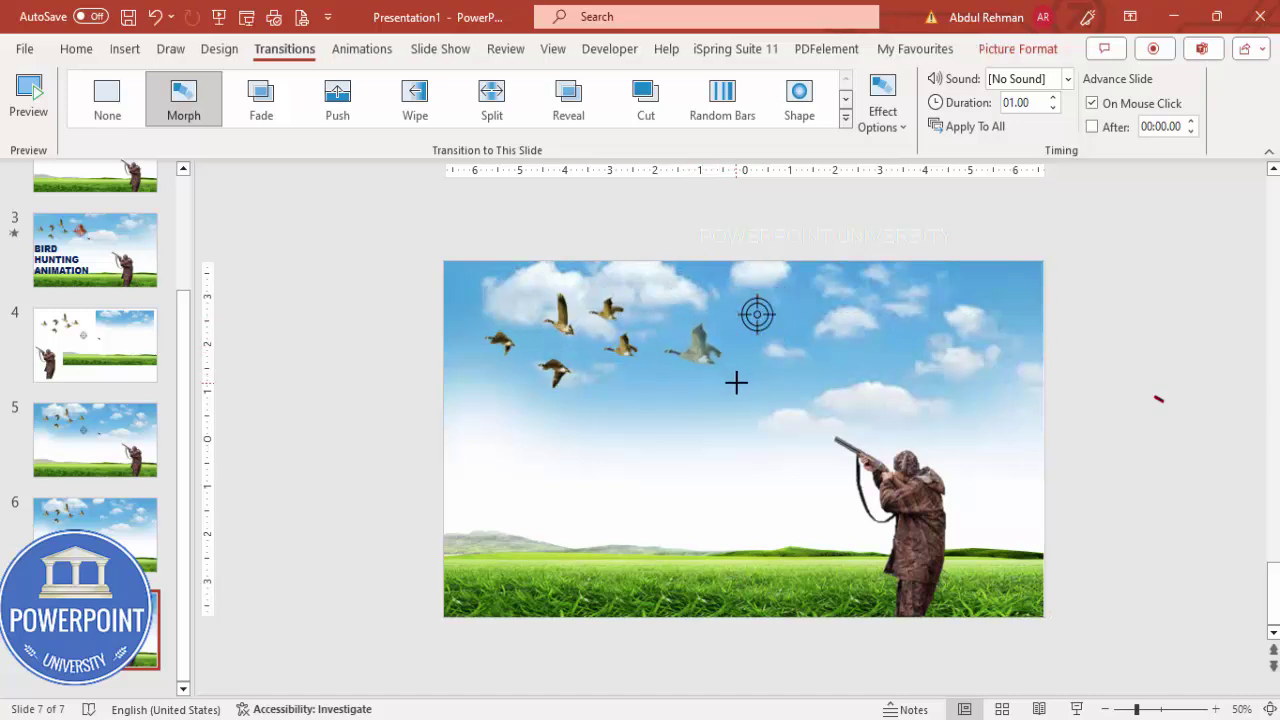
pyautogui.click(707, 371)
pyautogui.moveTo(705, 366); pyautogui.dragTo(700, 356)
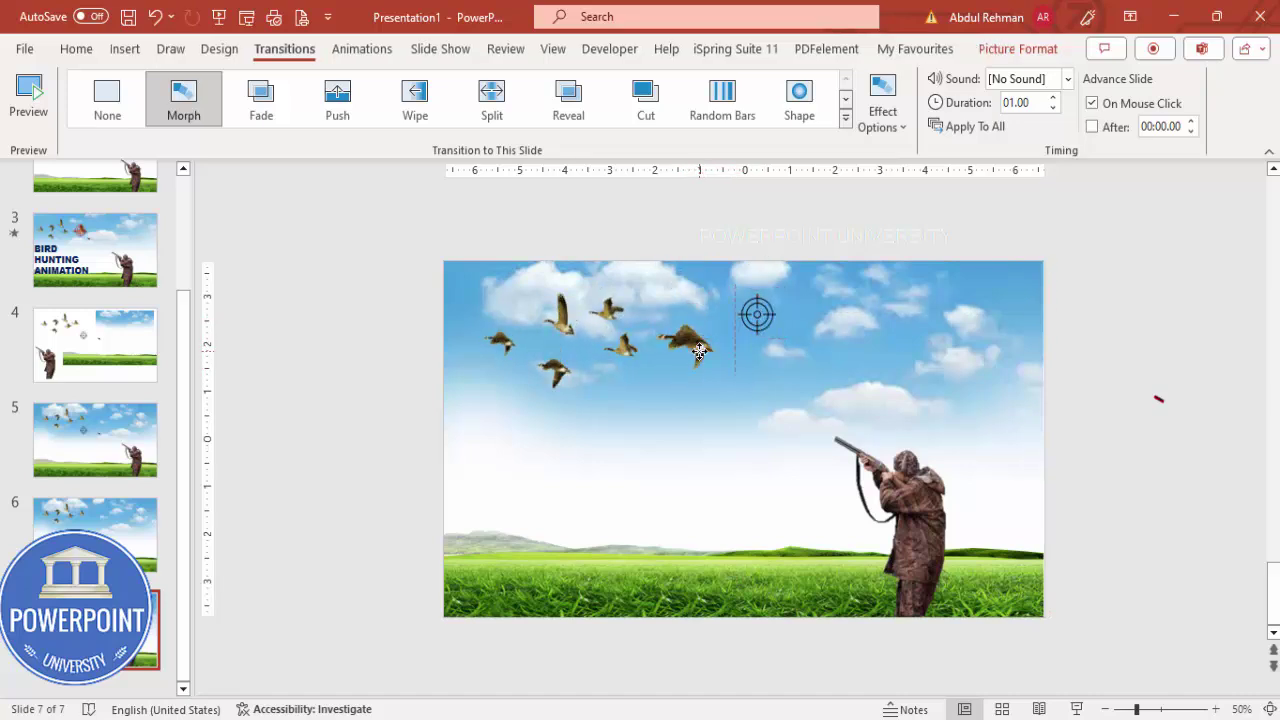
# Marquee-select the crosshair and place it precisely over the rightmost goose.
pyautogui.click(760, 318)
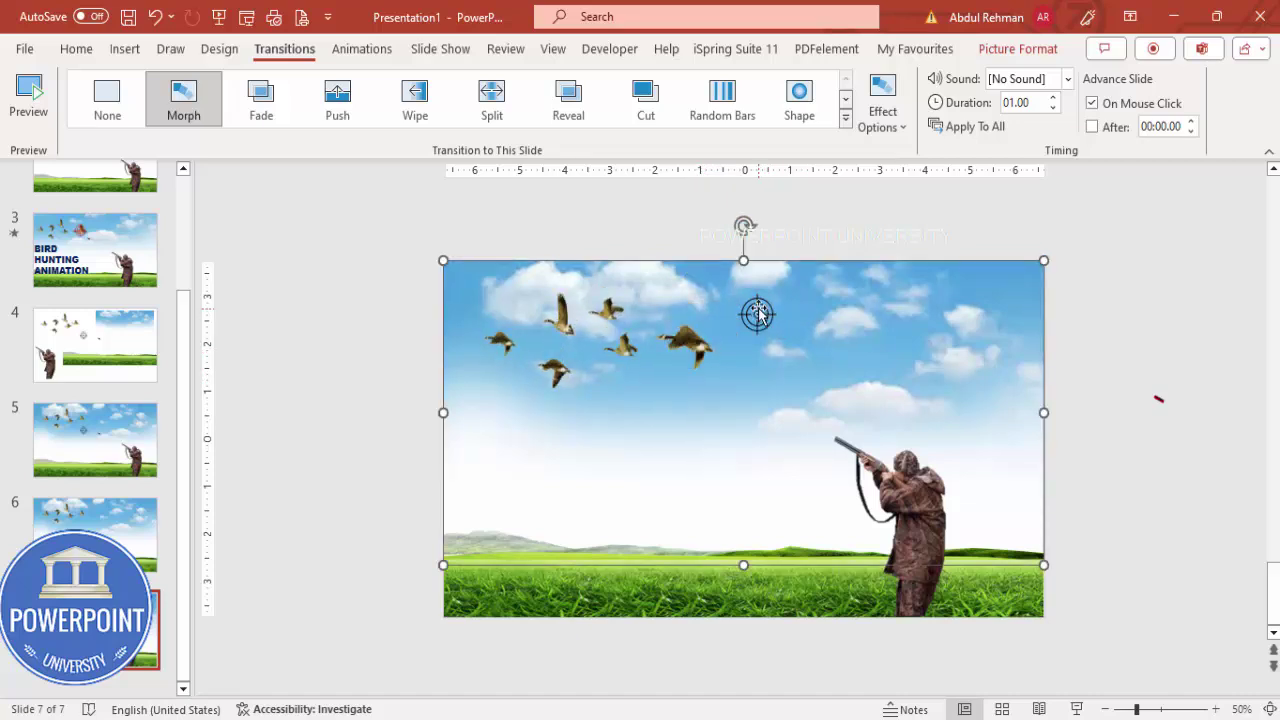
pyautogui.click(758, 314)
pyautogui.click(758, 314)
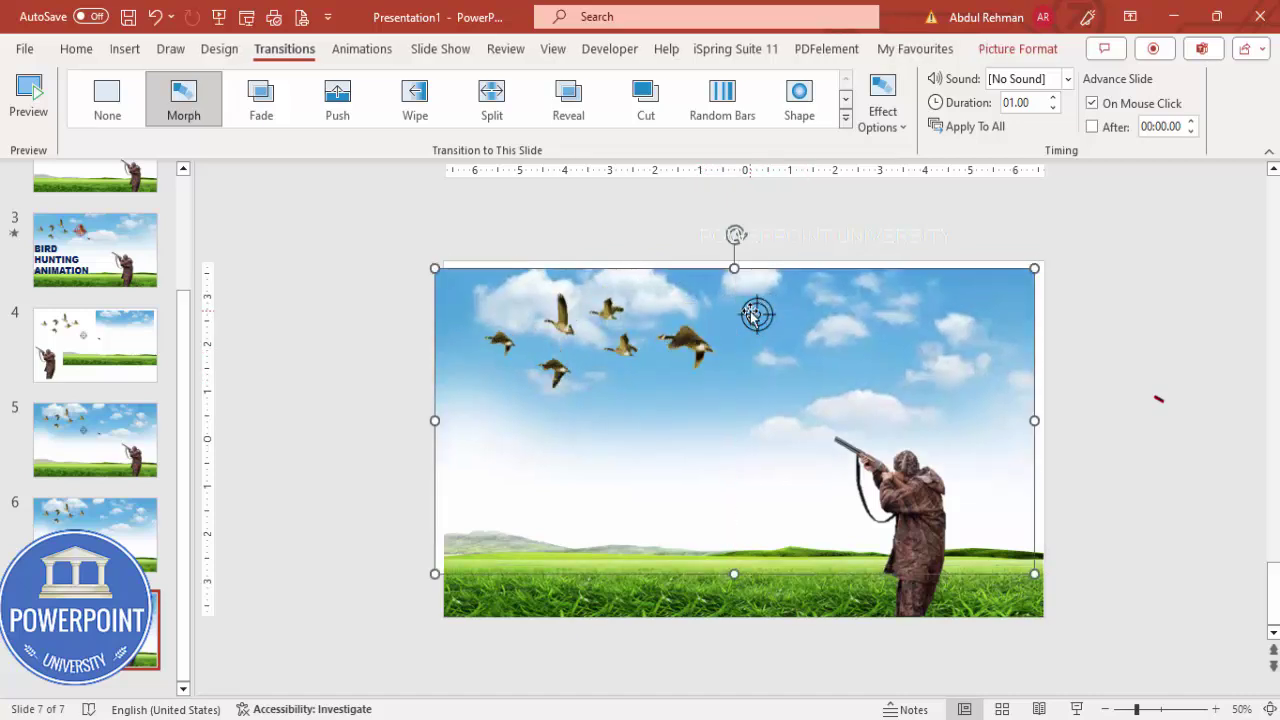
pyautogui.click(815, 230)
pyautogui.moveTo(815, 230); pyautogui.dragTo(716, 374)
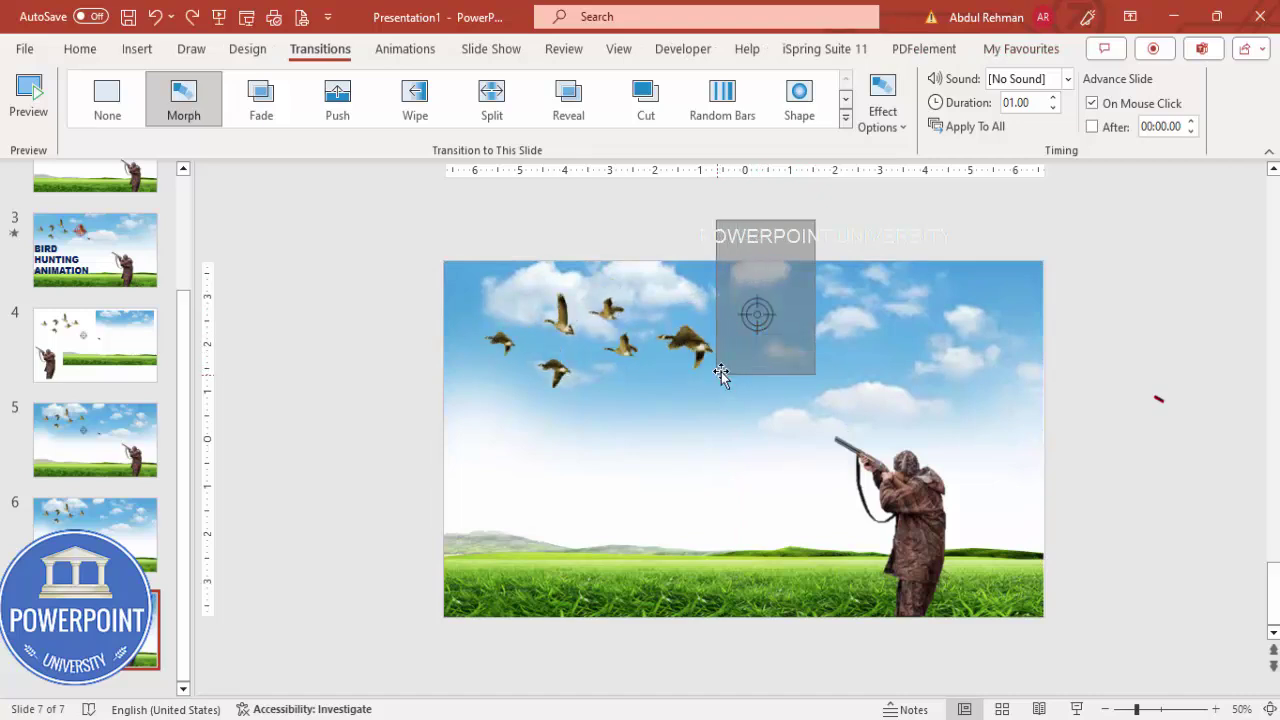
pyautogui.moveTo(770, 292); pyautogui.dragTo(702, 316)
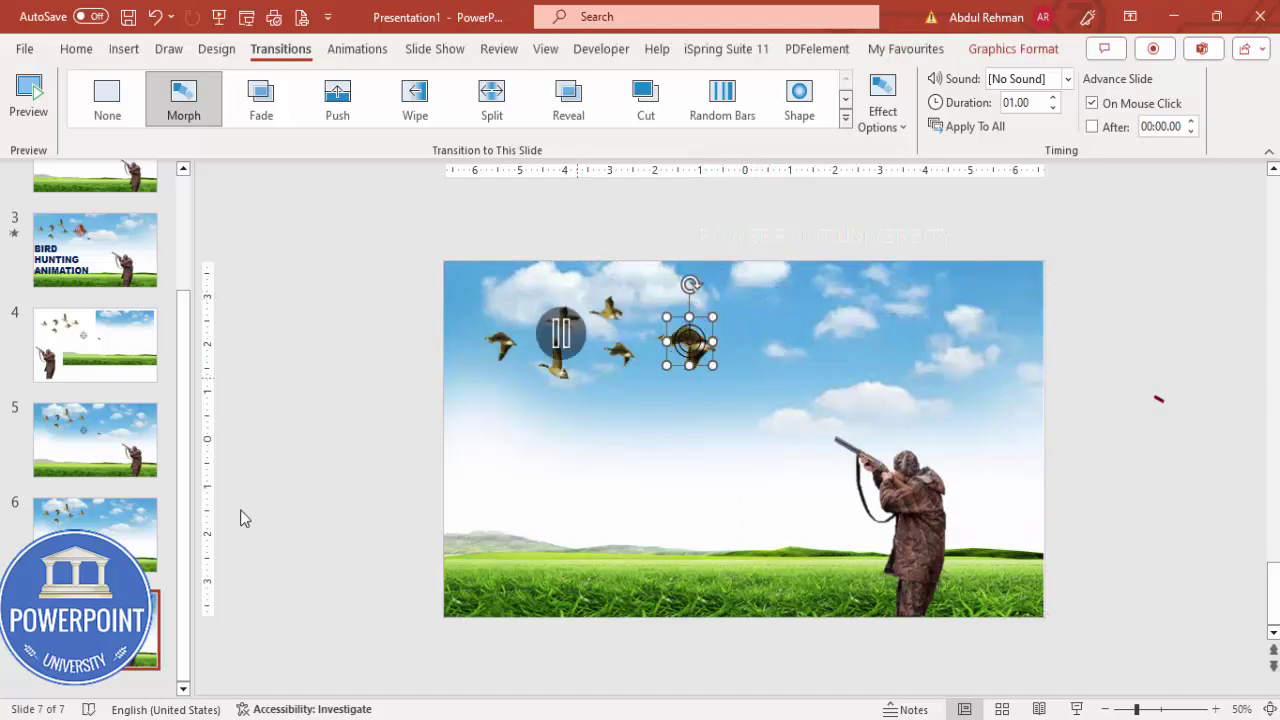
# Replay the slide show from slide 6 to check the crosshair's Morph glide.
pyautogui.click(95, 535)
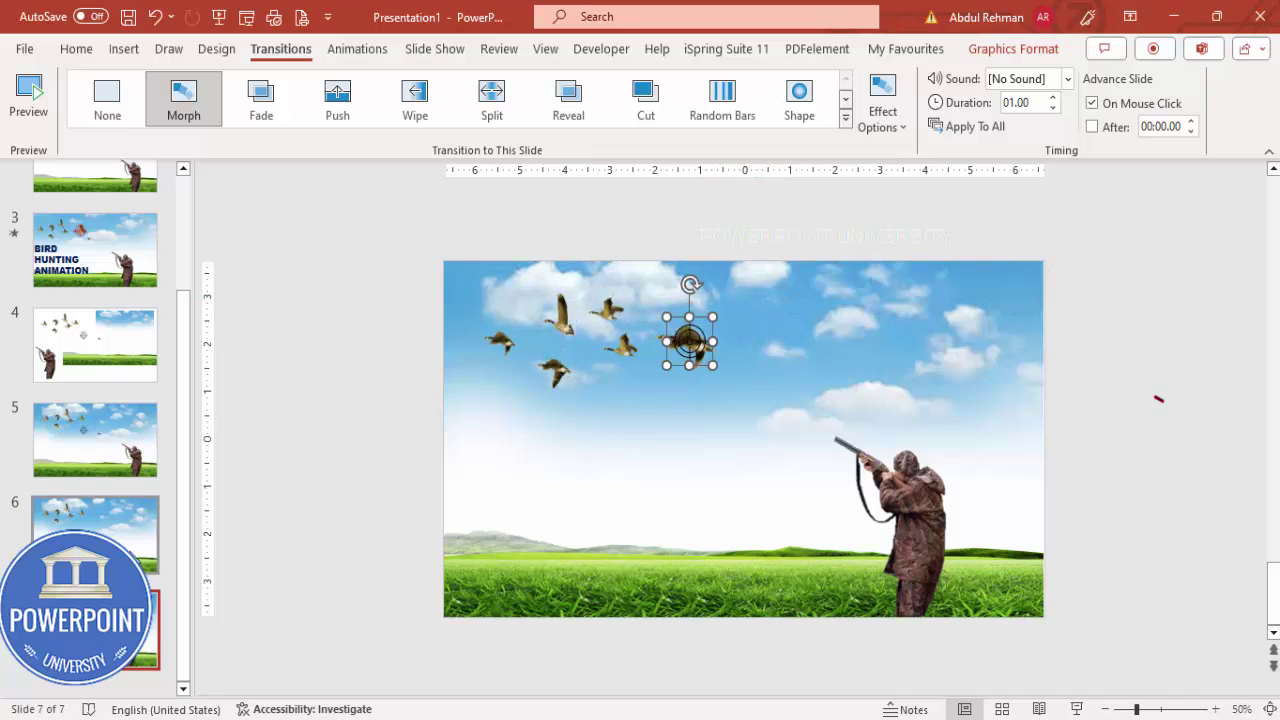
pyautogui.click(1076, 709)
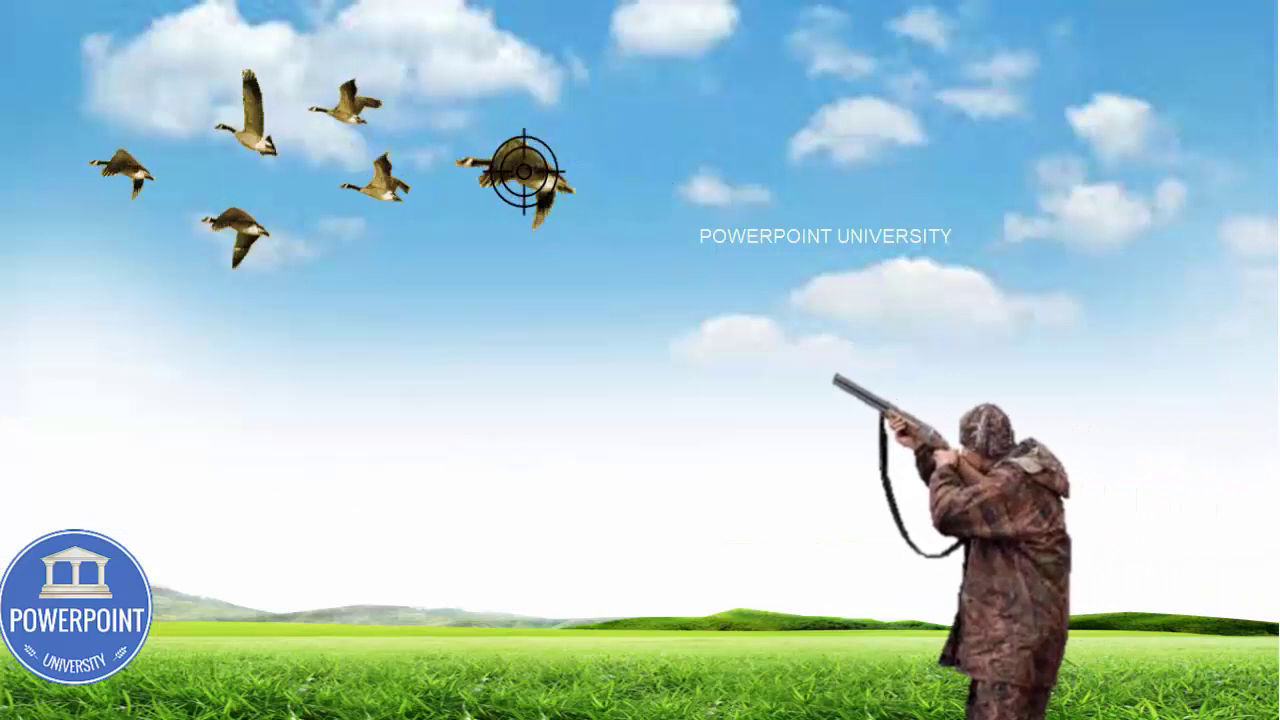
pyautogui.press('Escape')
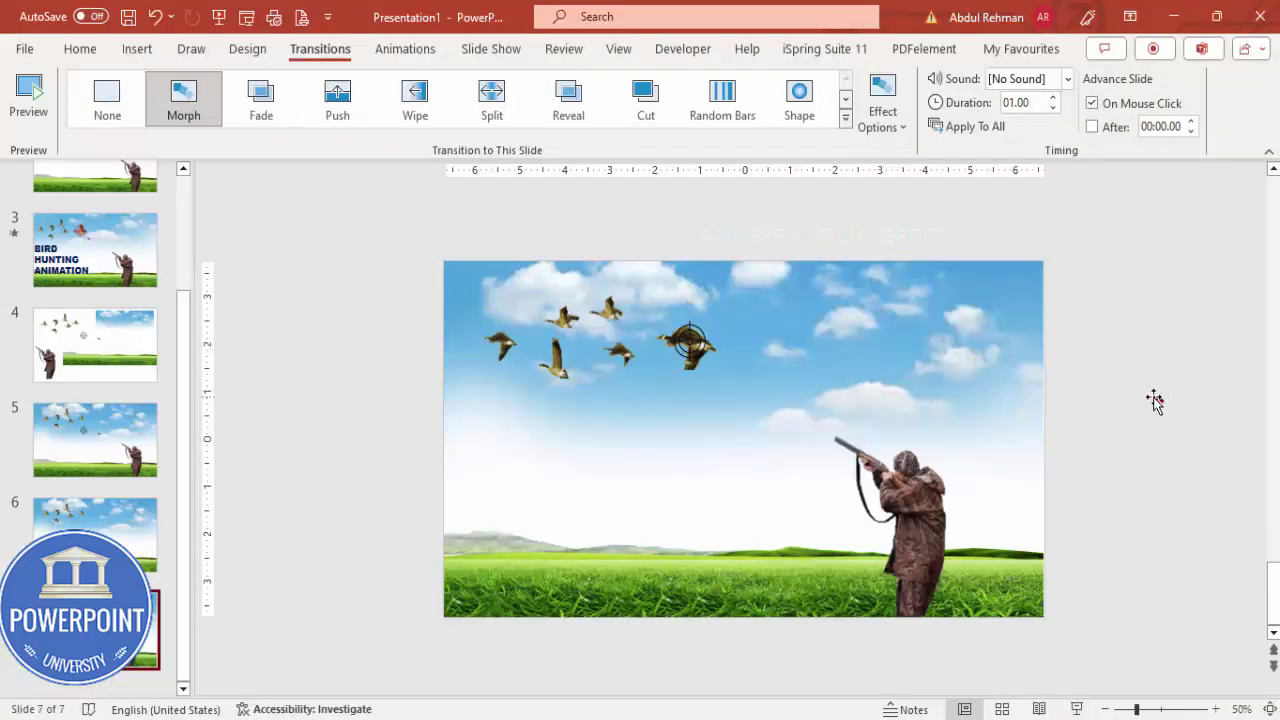
# Add an Appear entrance starting With Previous to the red bullet and move it onto the gun barrel.
pyautogui.click(1155, 400)
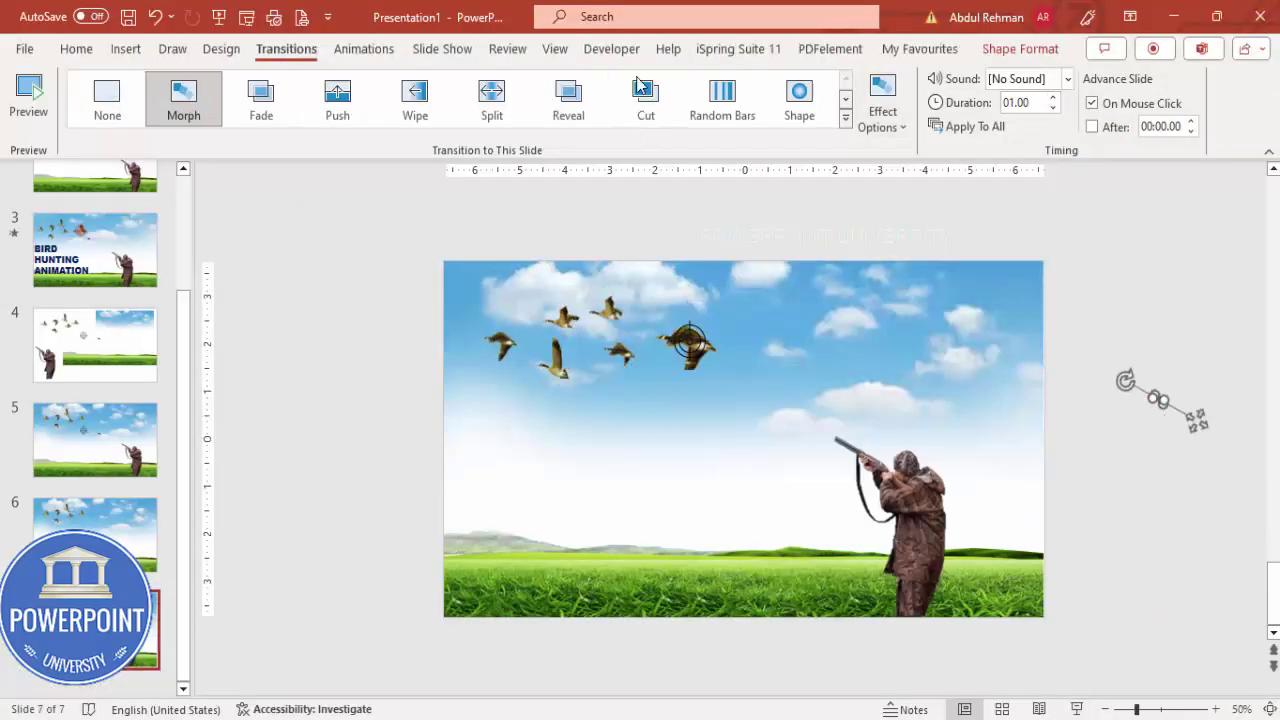
pyautogui.click(382, 50)
pyautogui.click(893, 79)
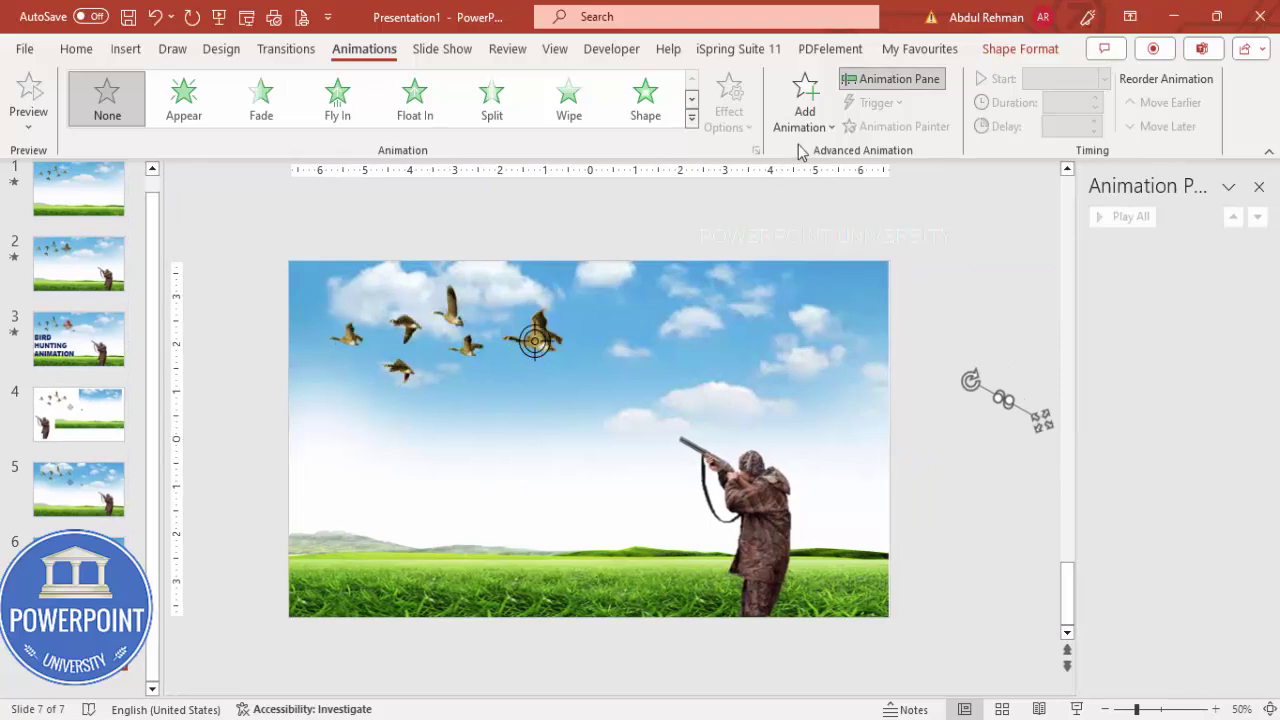
pyautogui.click(805, 100)
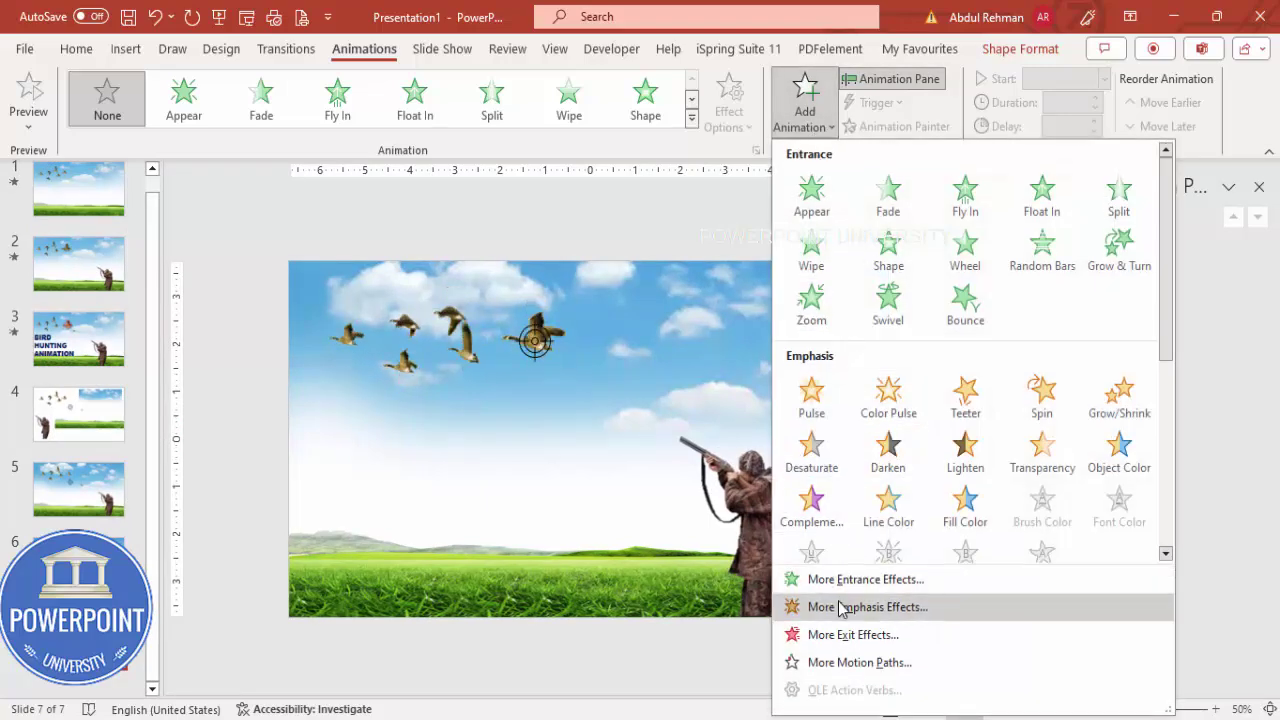
pyautogui.click(812, 192)
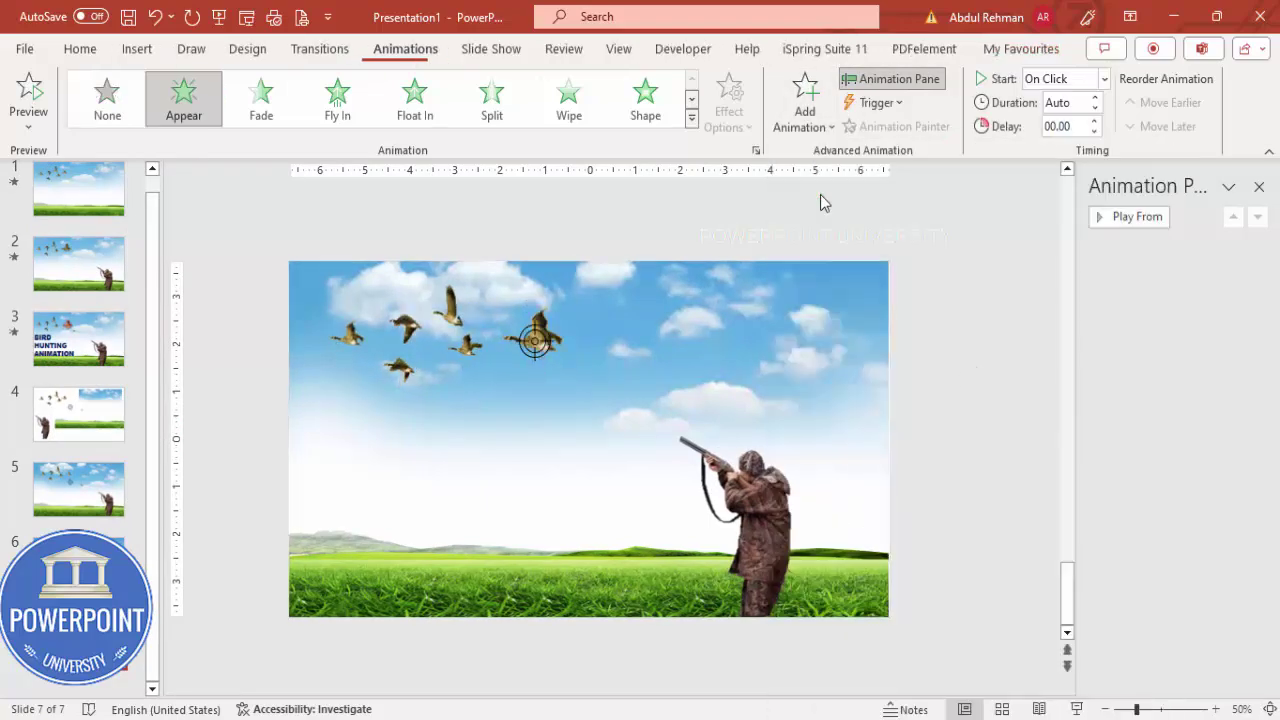
pyautogui.click(1100, 80)
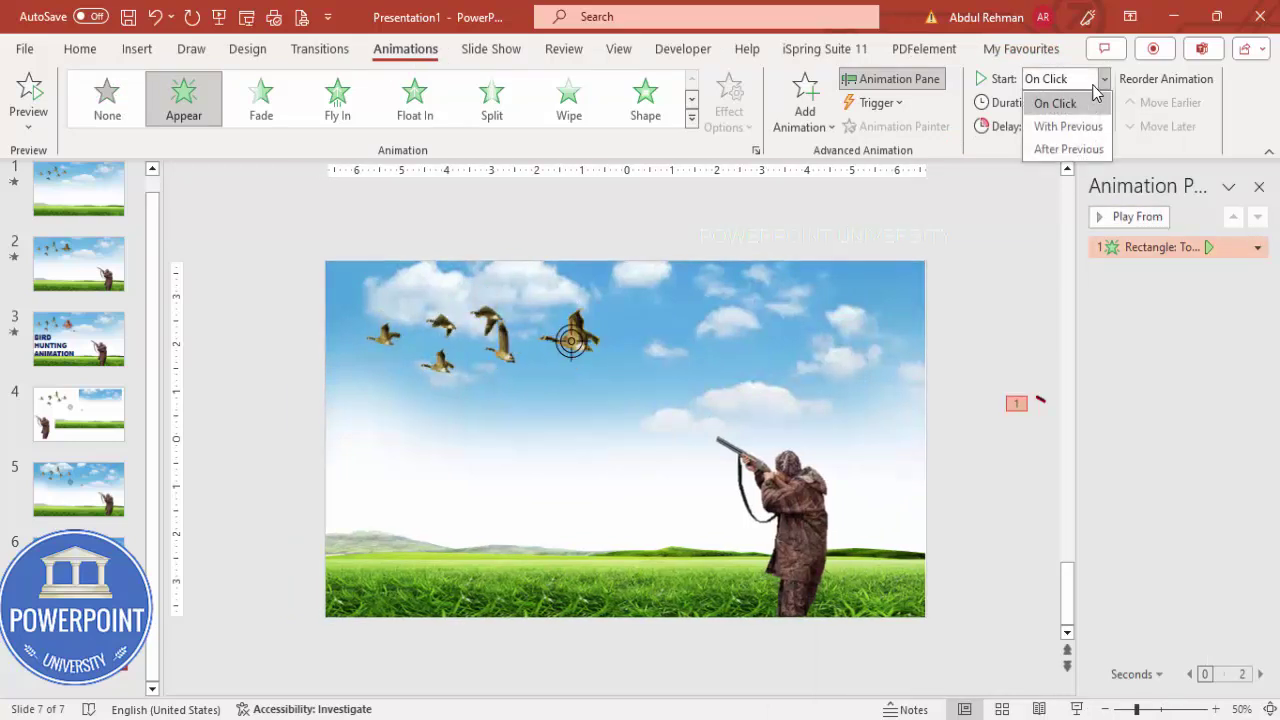
pyautogui.click(1052, 127)
pyautogui.click(1041, 399)
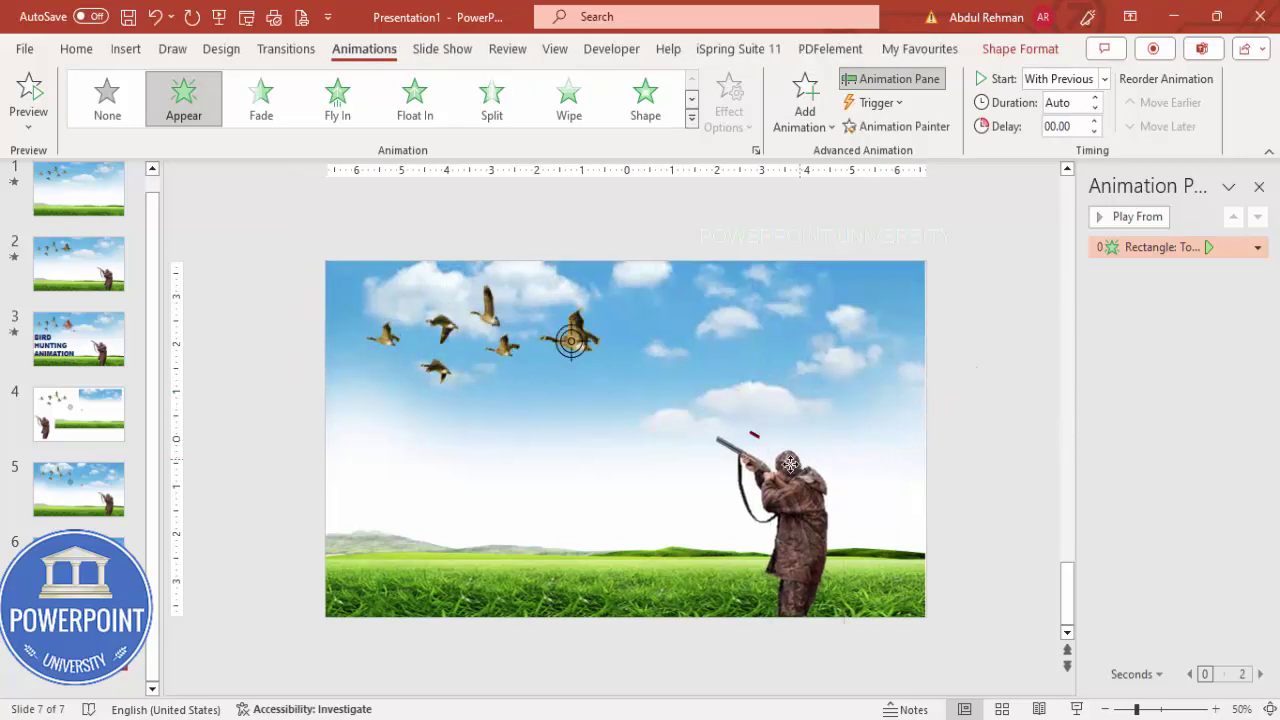
pyautogui.moveTo(1041, 424); pyautogui.dragTo(766, 467)
# Align the red bullet with the gun barrel's tip and send it backward behind the hunter.
pyautogui.moveTo(1136, 709); pyautogui.dragTo(1176, 709)
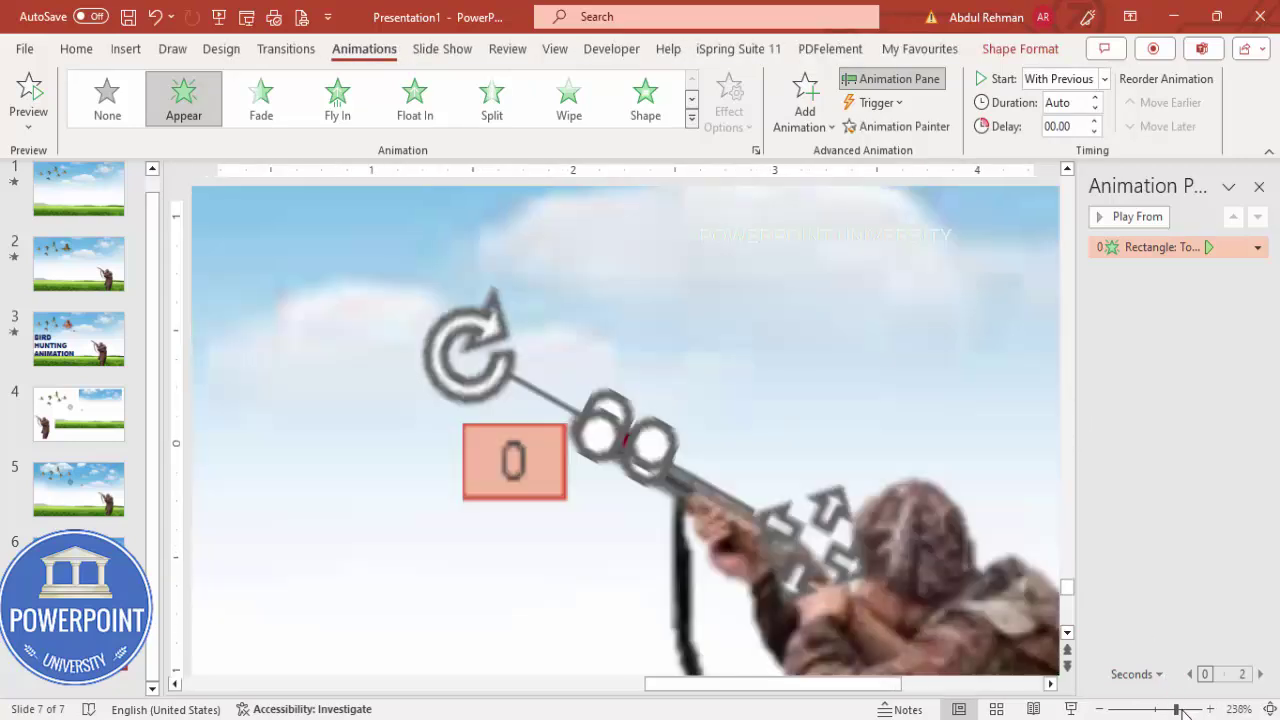
pyautogui.moveTo(638, 447); pyautogui.dragTo(627, 444)
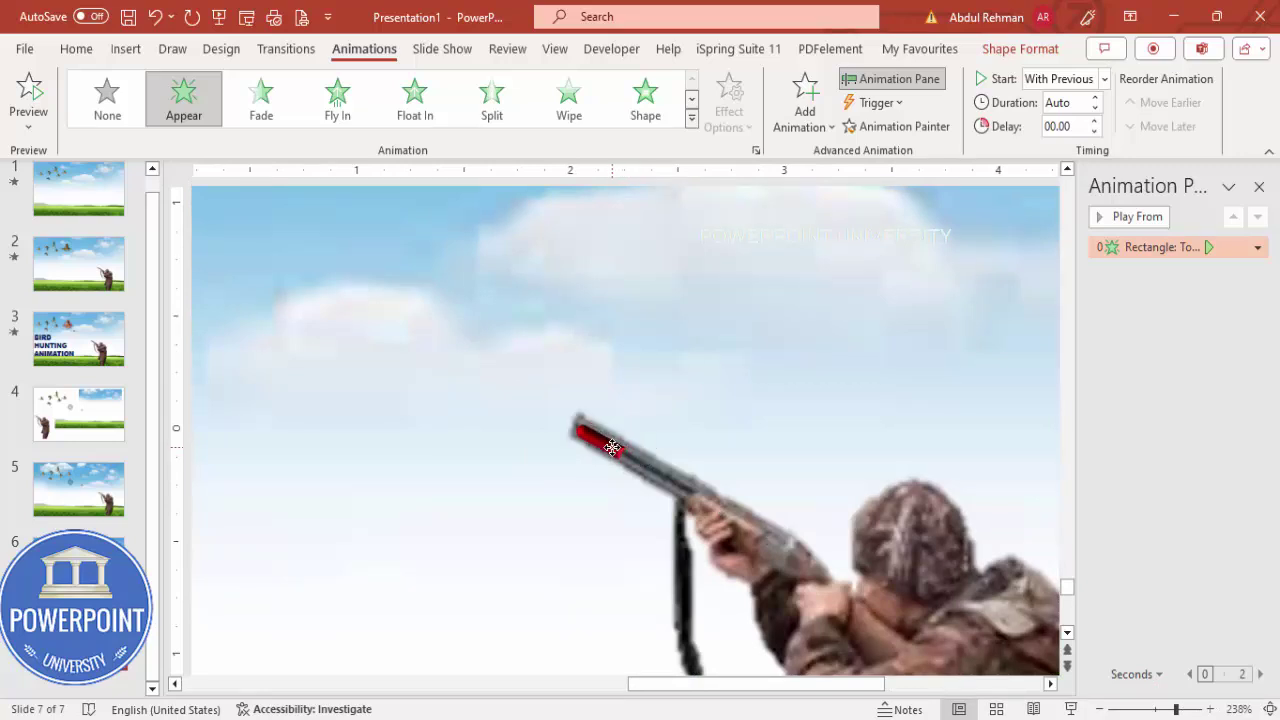
pyautogui.moveTo(611, 446); pyautogui.dragTo(613, 449)
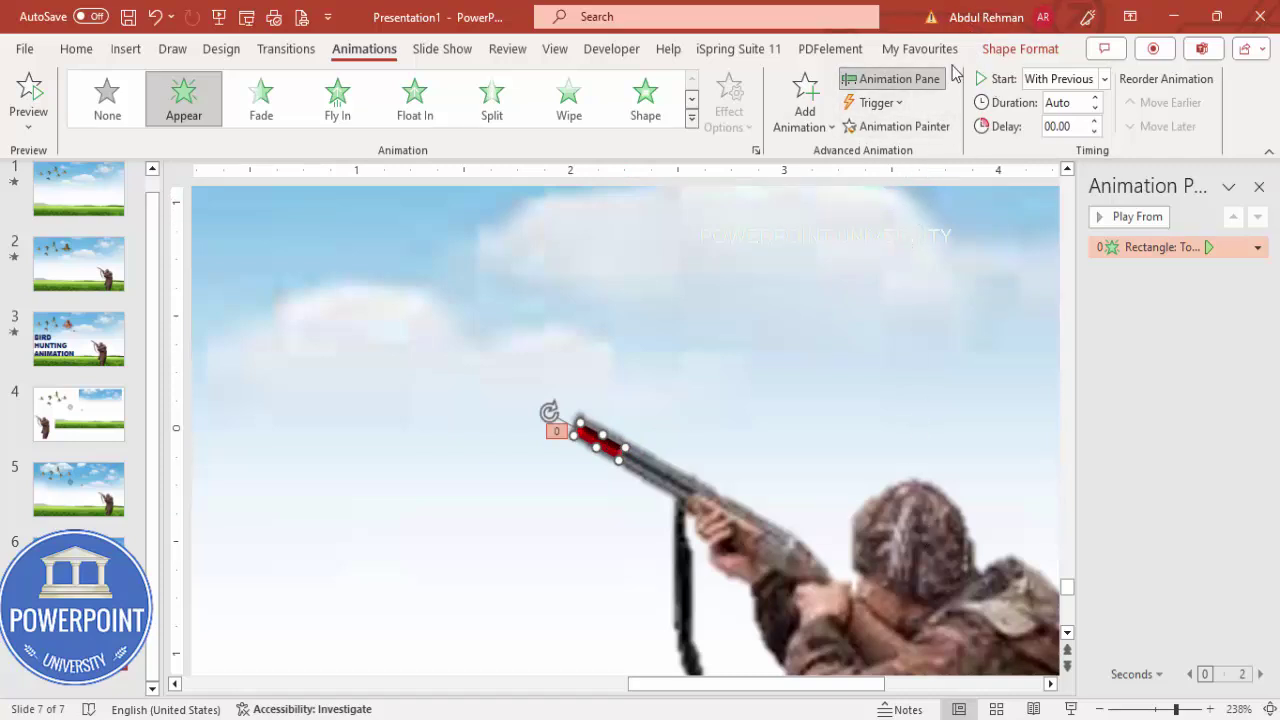
pyautogui.click(1016, 55)
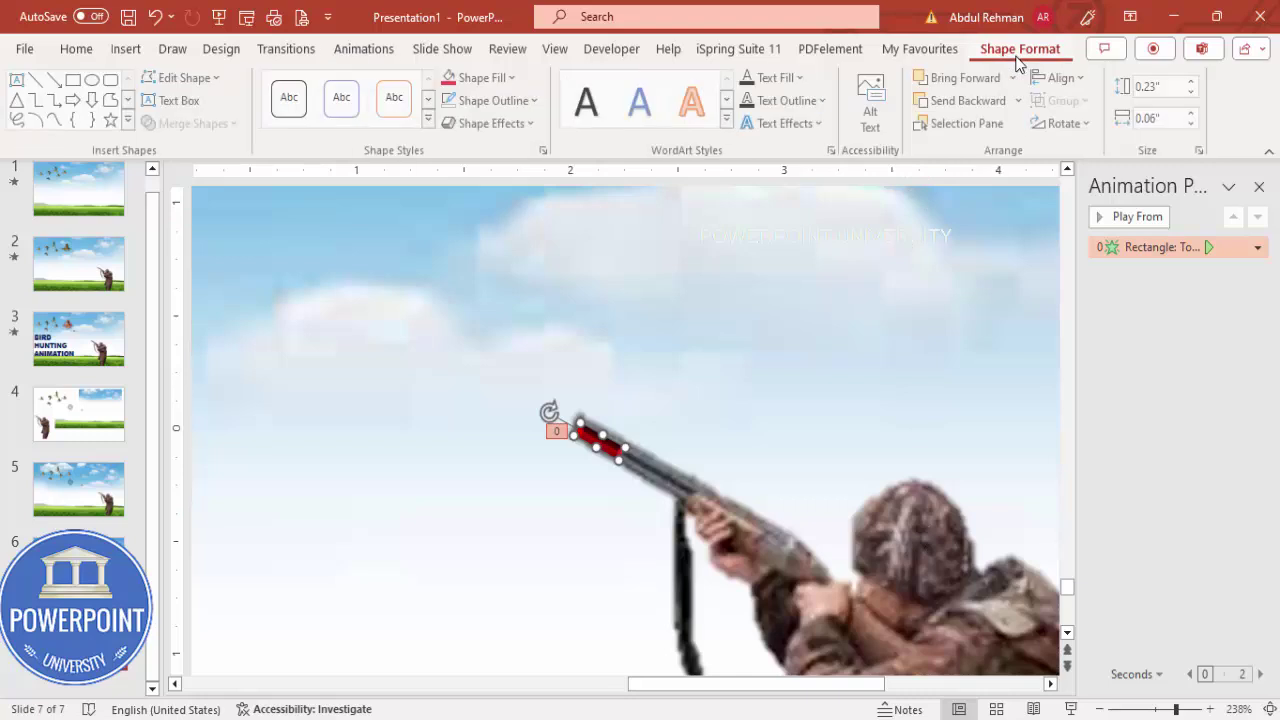
pyautogui.click(986, 104)
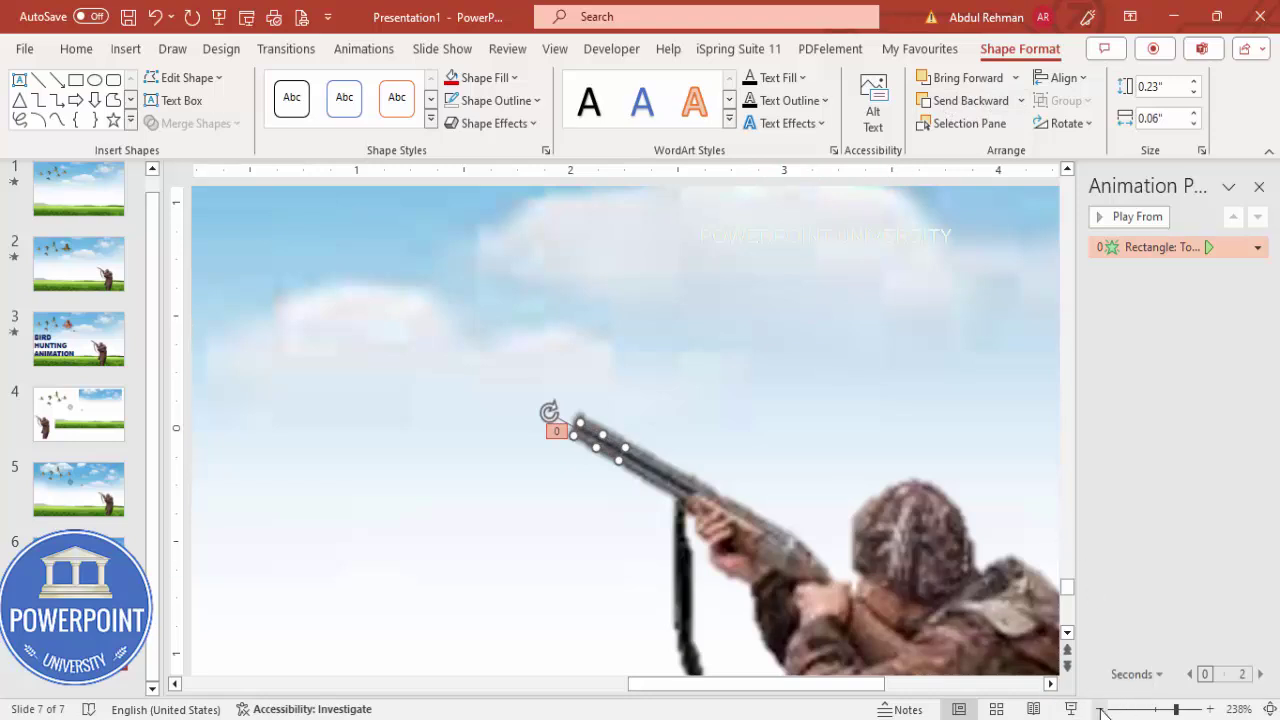
pyautogui.click(1099, 709)
pyautogui.click(1099, 709)
pyautogui.click(1099, 709)
# Add a Lines motion path to the red bullet.
pyautogui.click(1099, 709)
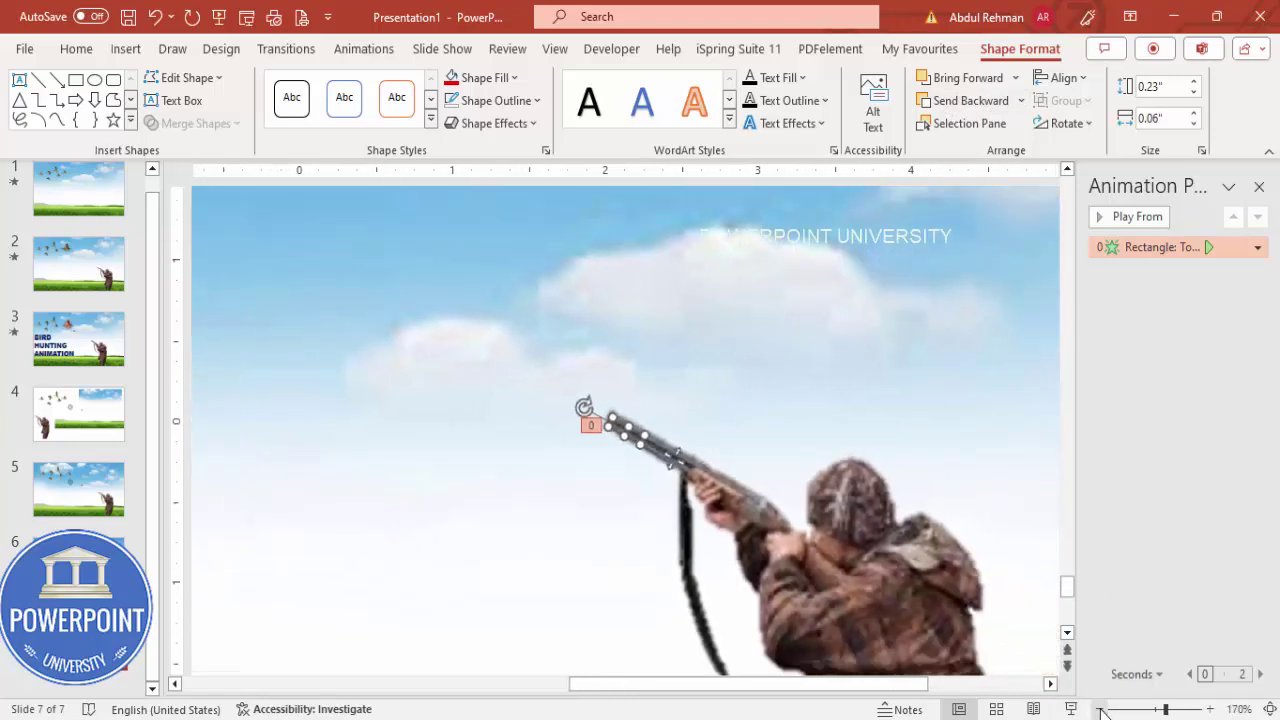
pyautogui.click(1099, 709)
pyautogui.click(1099, 709)
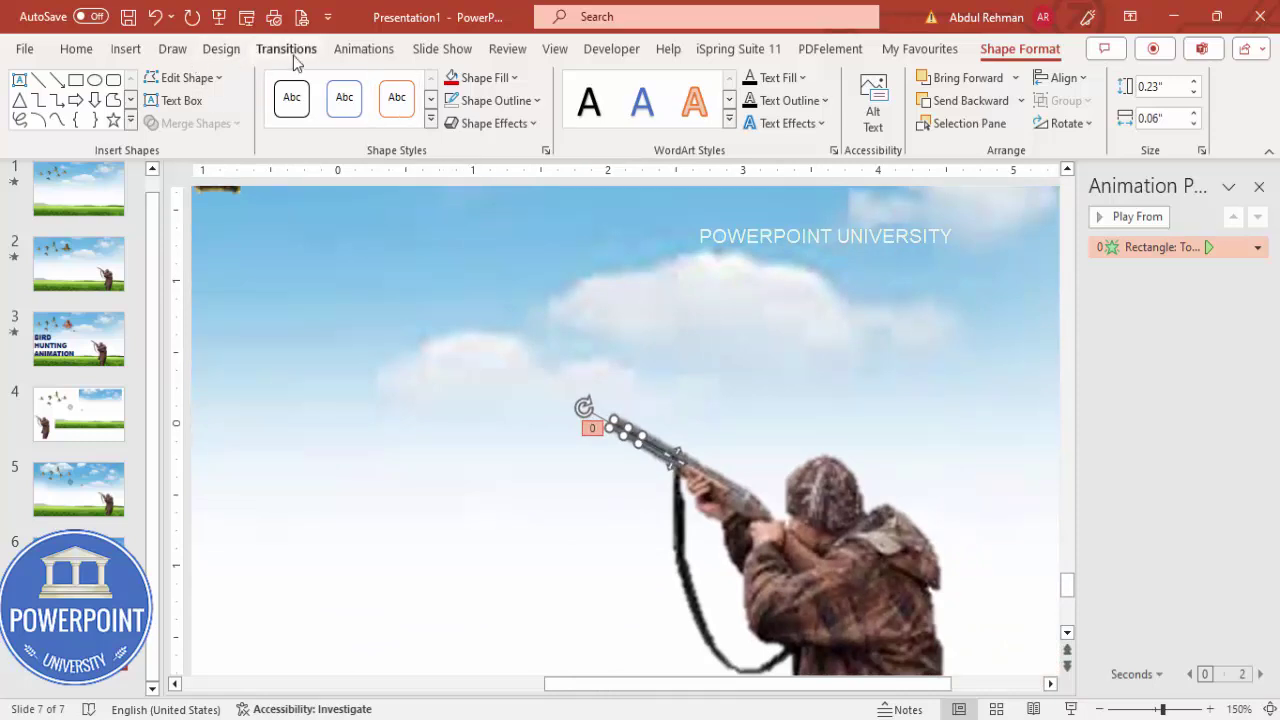
pyautogui.click(350, 55)
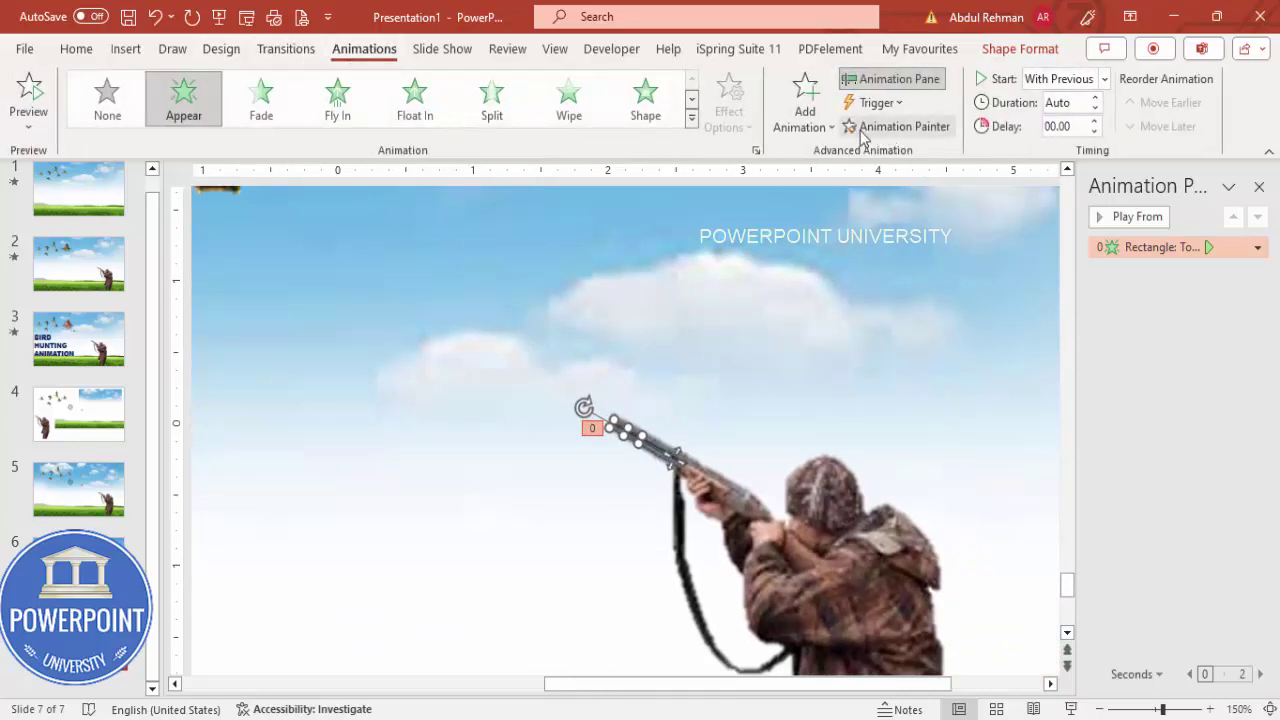
pyautogui.click(805, 110)
pyautogui.scroll(-5, 860, 400)
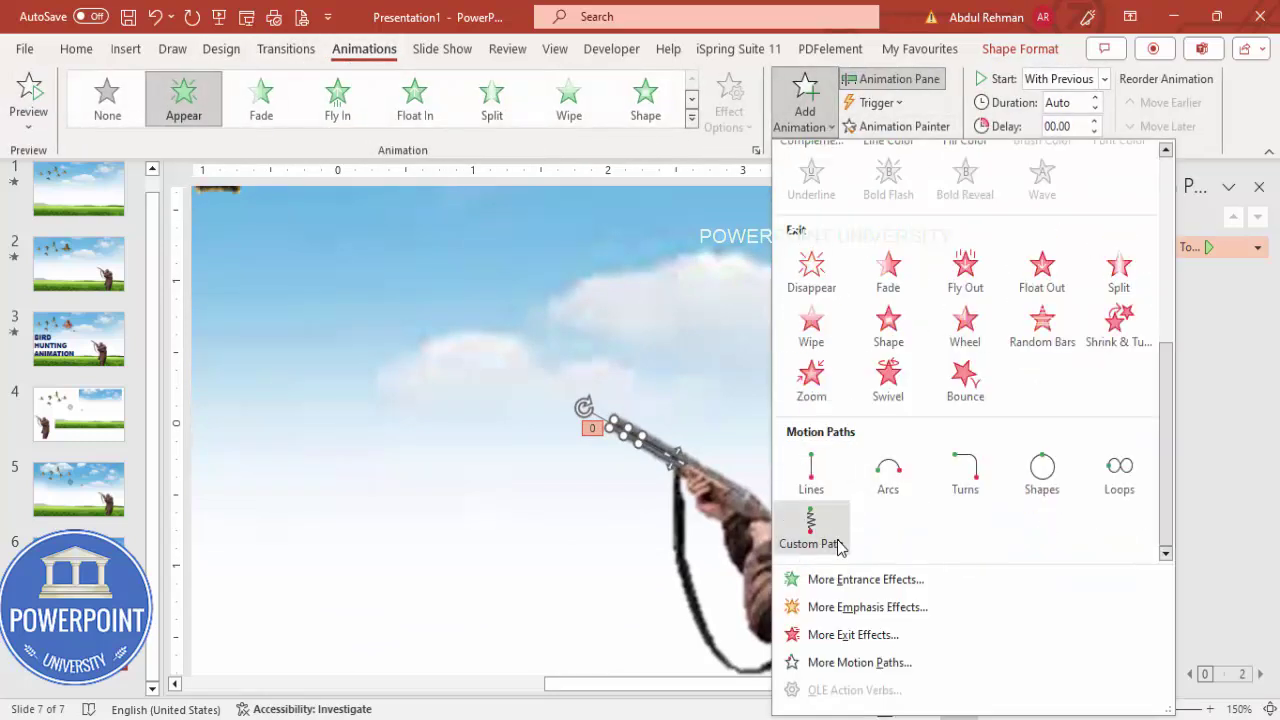
pyautogui.click(813, 482)
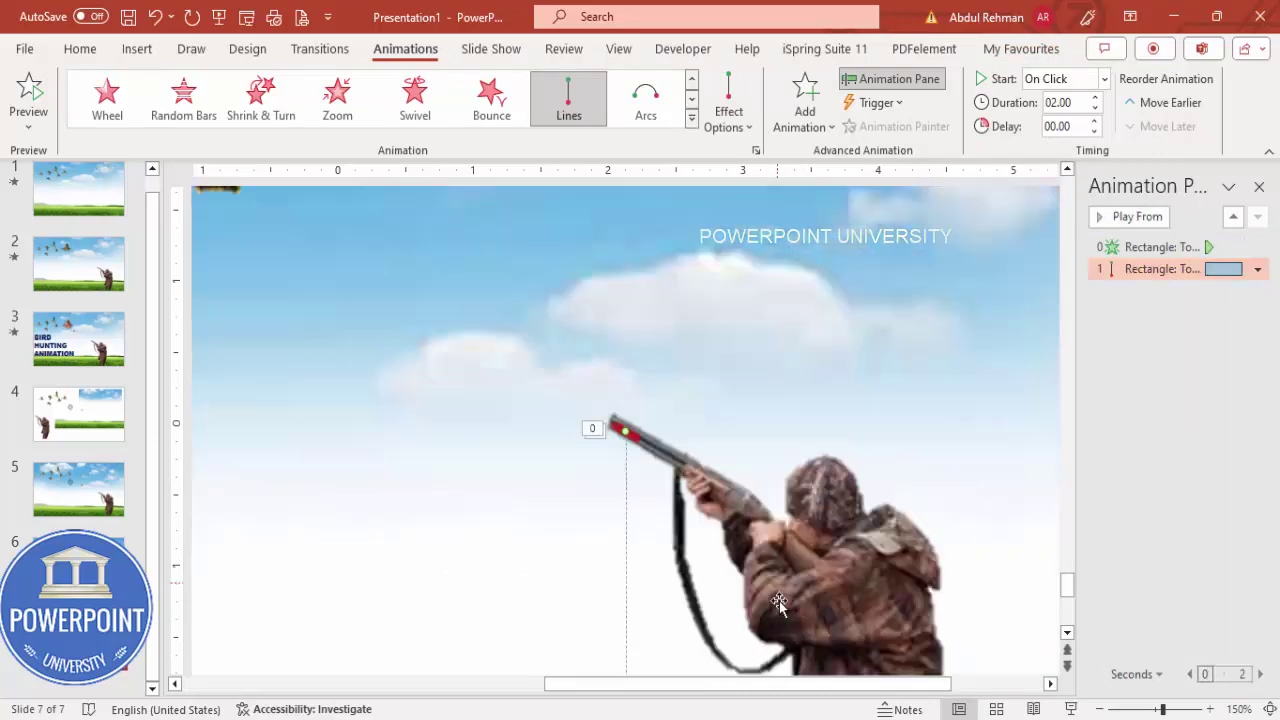
# Drag the bullet path's end point up to the crosshaired goose and open Effect Options.
pyautogui.click(1098, 709)
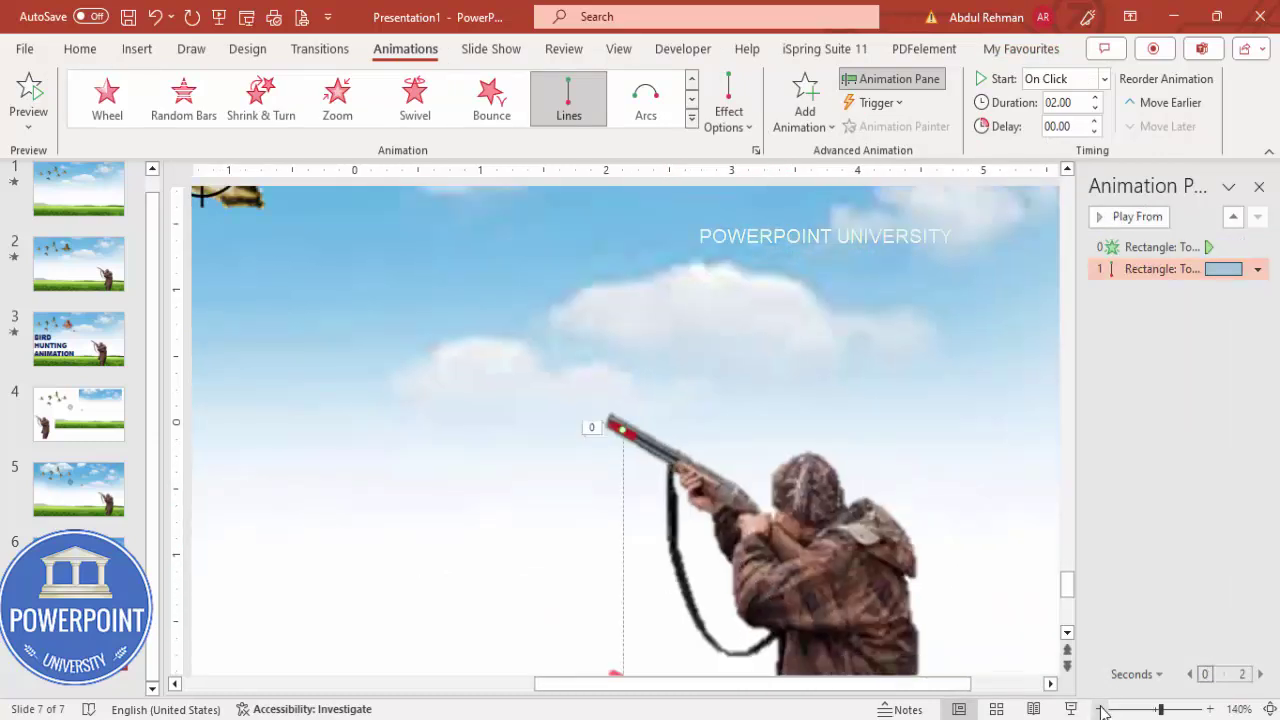
pyautogui.click(1098, 709)
pyautogui.click(1098, 709)
pyautogui.click(1098, 709)
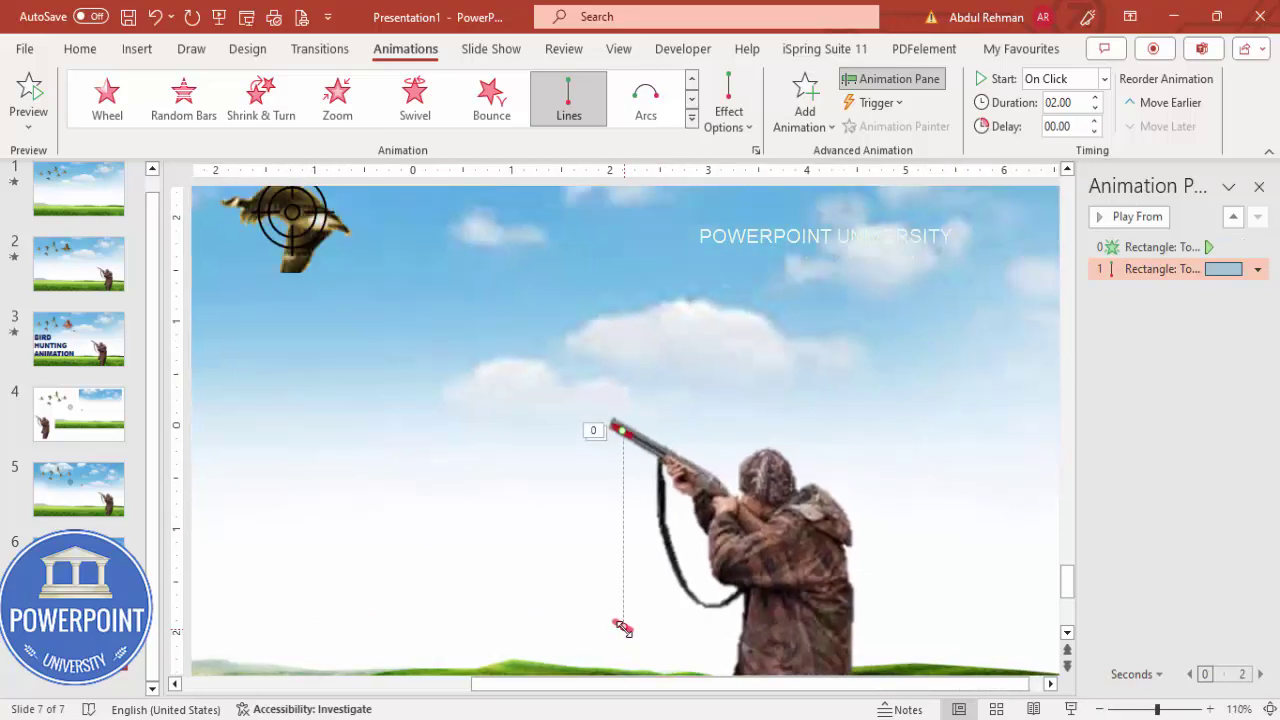
pyautogui.moveTo(622, 632)
pyautogui.mouseDown()
pyautogui.moveTo(320, 230)
pyautogui.moveTo(338, 235)
pyautogui.mouseUp()
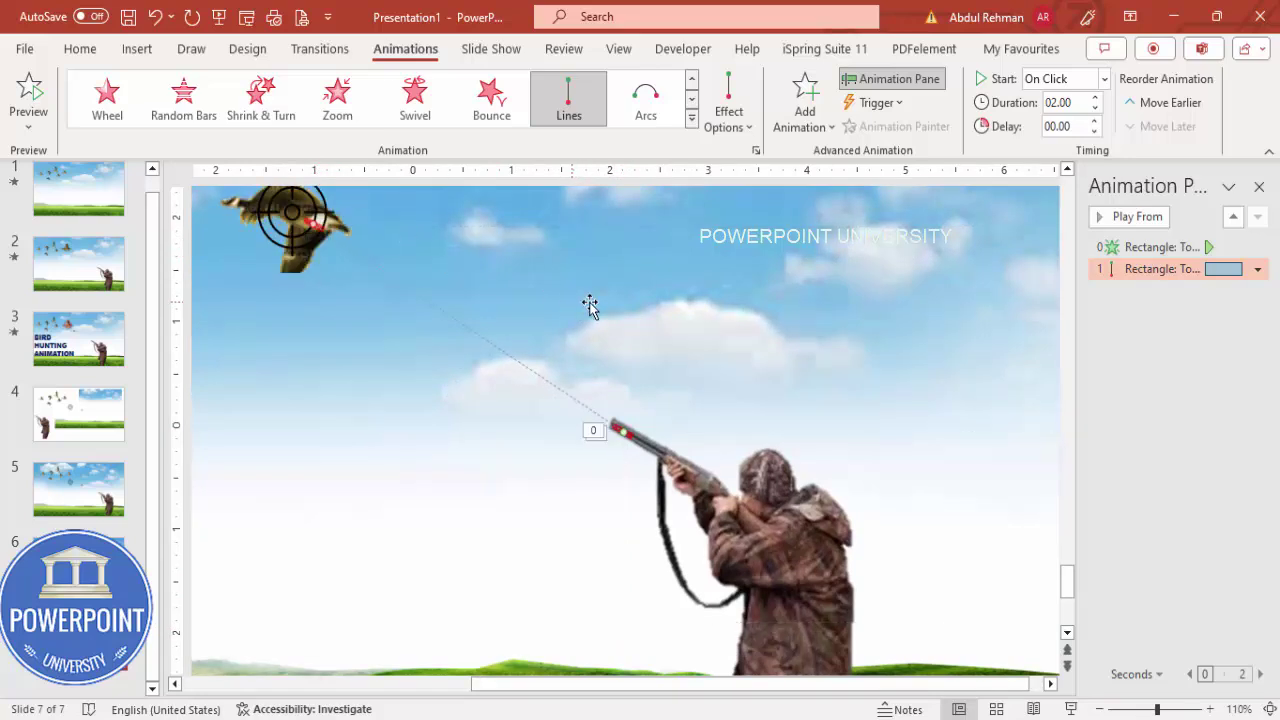
pyautogui.click(1130, 268)
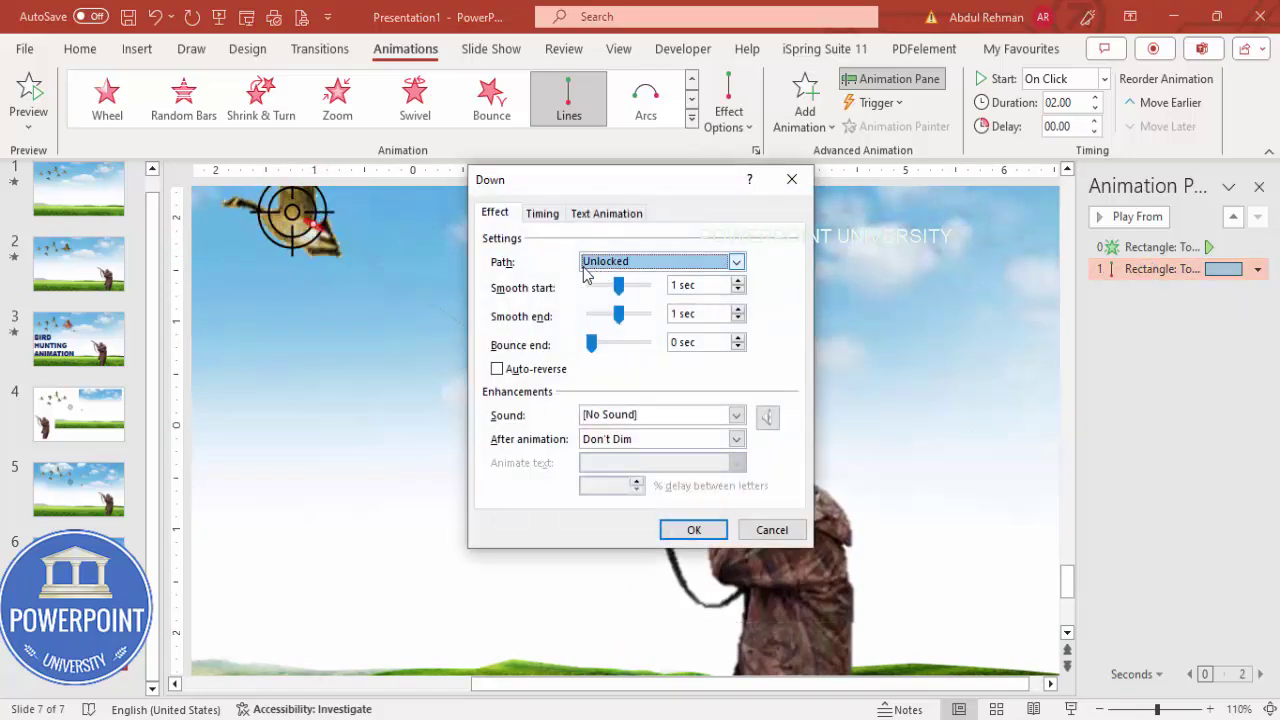
# Give the bullet's motion path a 0-second smooth end and a 0.5-second (Very Fast) duration.
pyautogui.moveTo(621, 318); pyautogui.dragTo(591, 316)
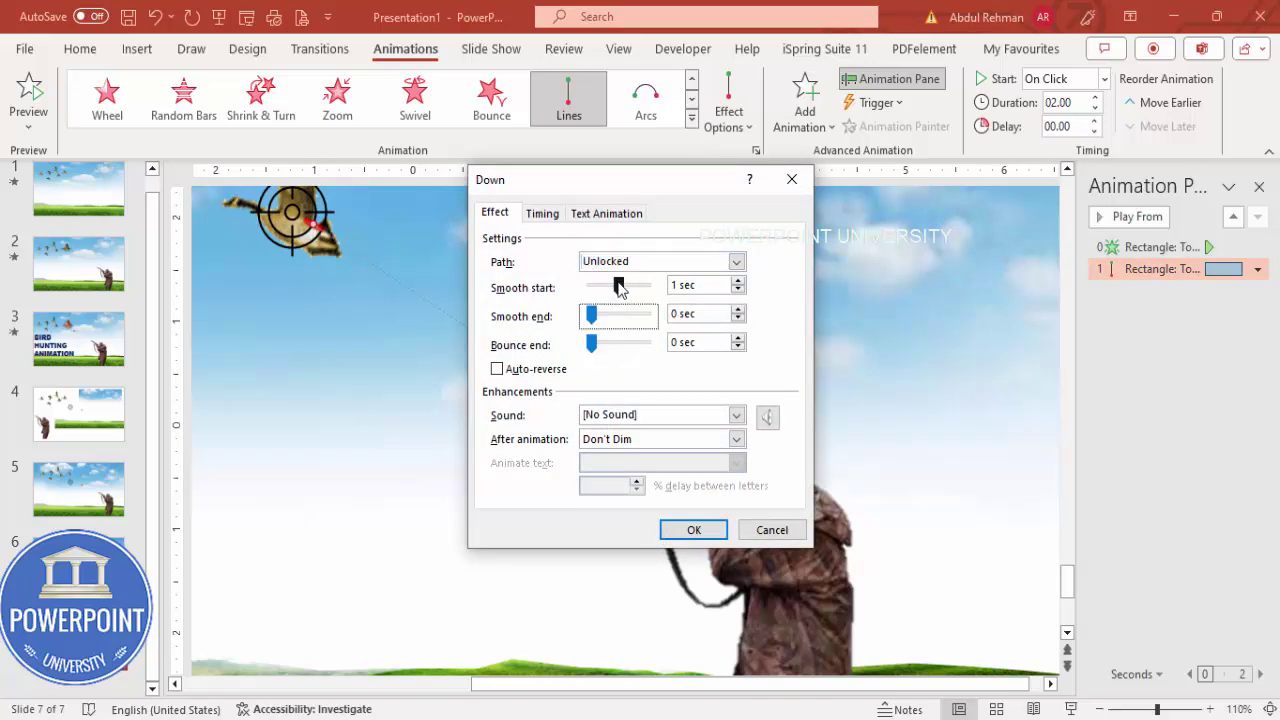
pyautogui.click(545, 214)
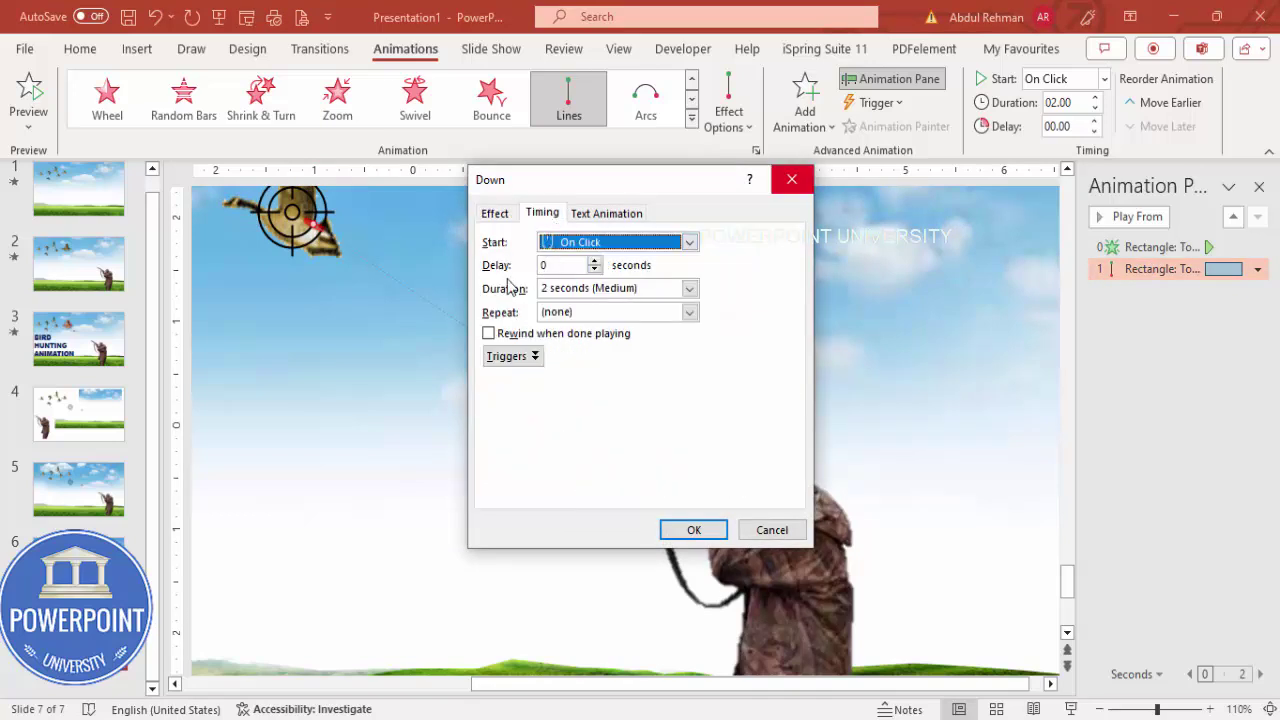
pyautogui.click(690, 289)
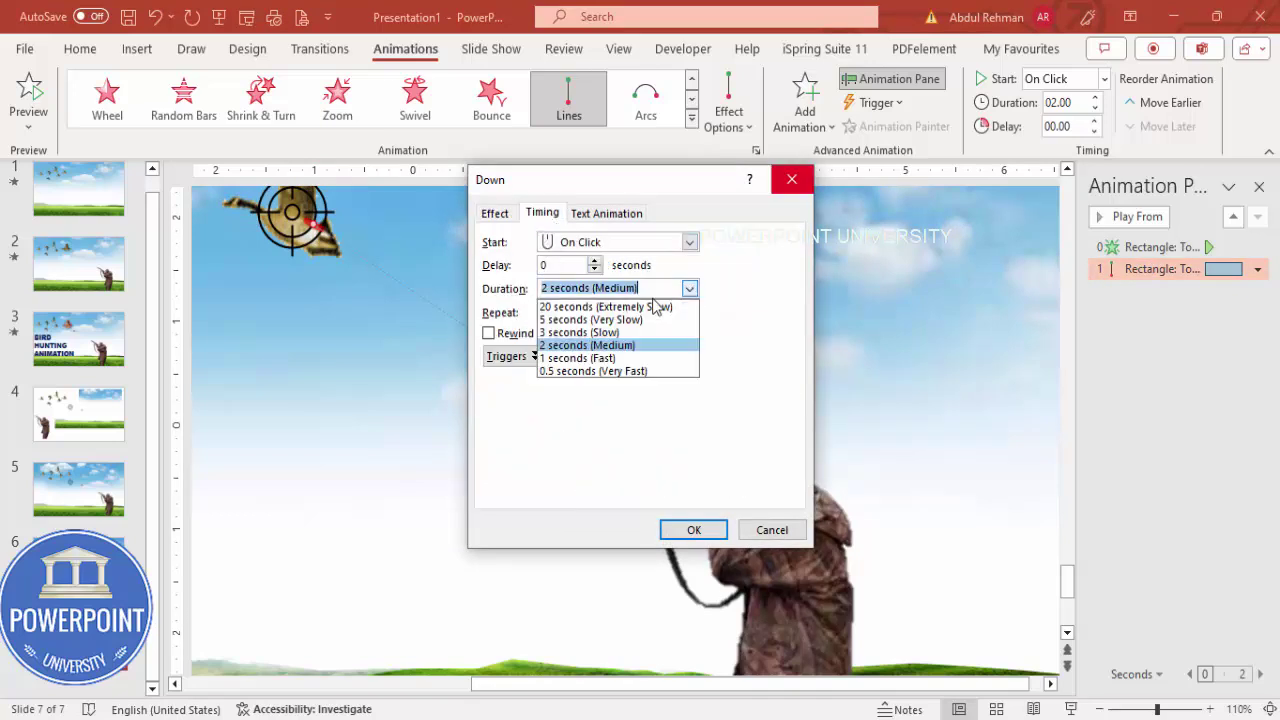
pyautogui.click(638, 370)
pyautogui.click(692, 530)
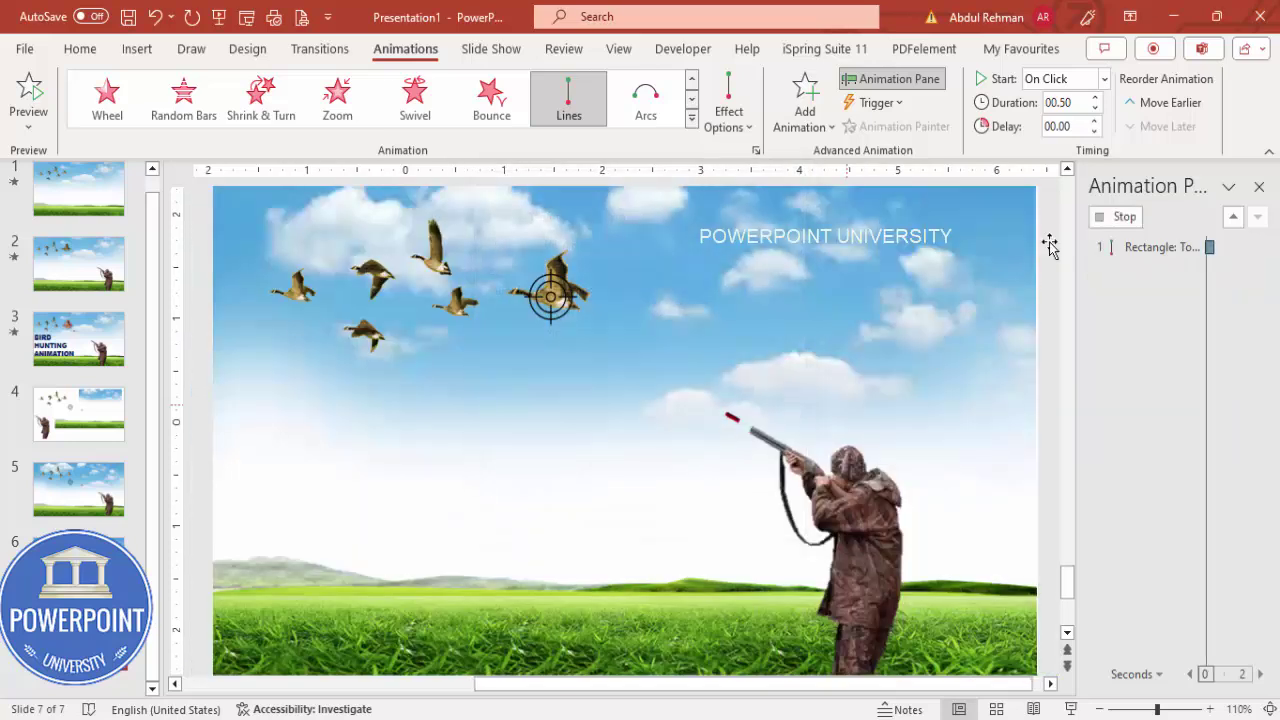
pyautogui.click(1105, 78)
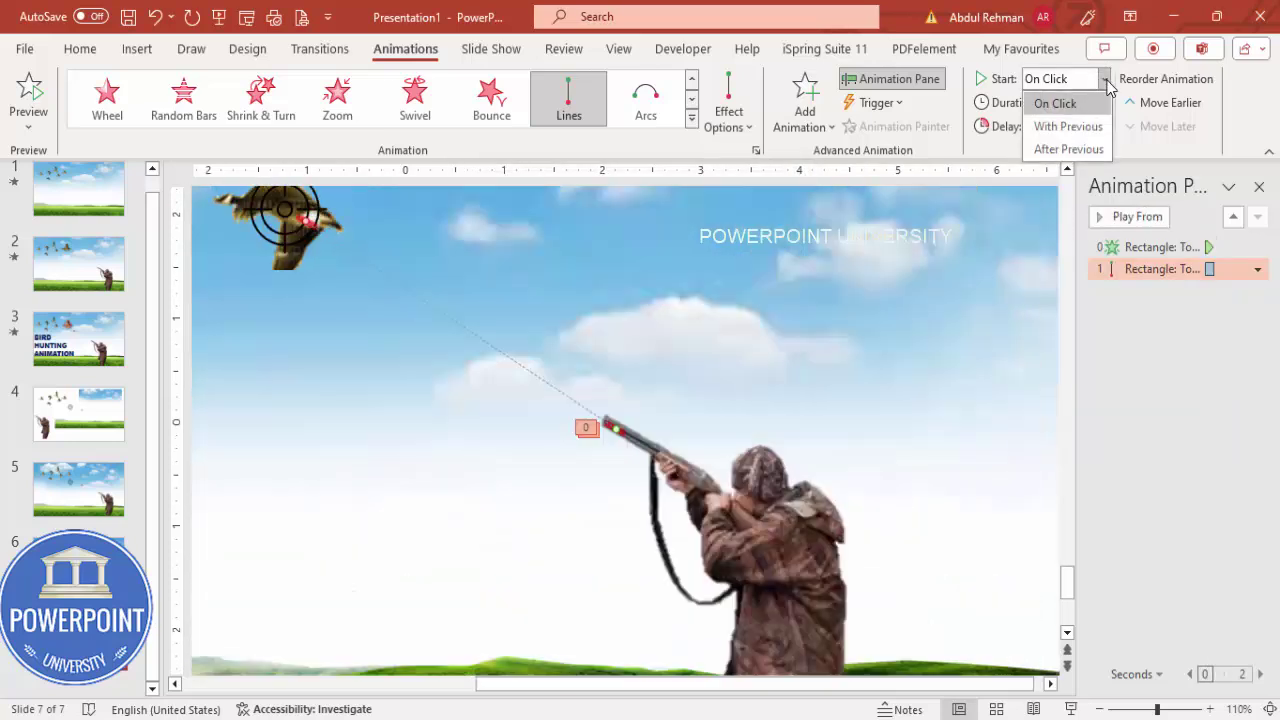
# Keep the bullet flight On Click and test firing it at the goose in the slide show.
pyautogui.click(1080, 104)
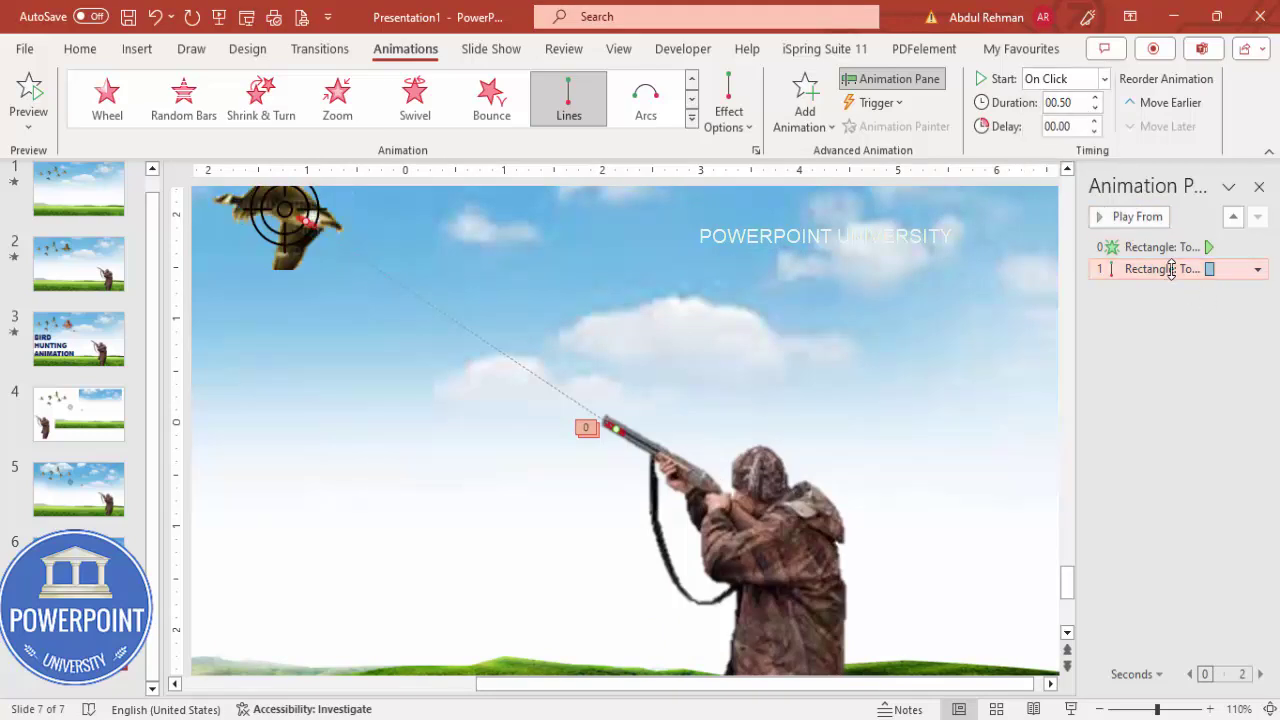
pyautogui.click(1070, 708)
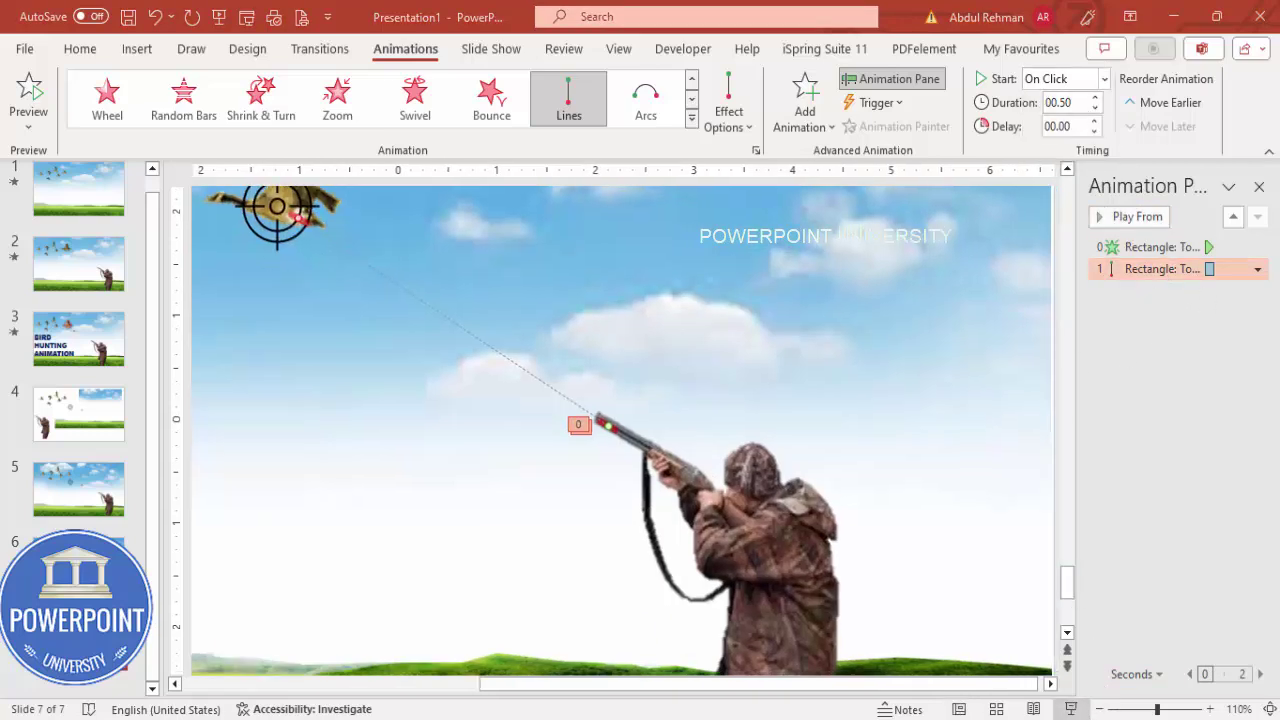
pyautogui.press('Escape')
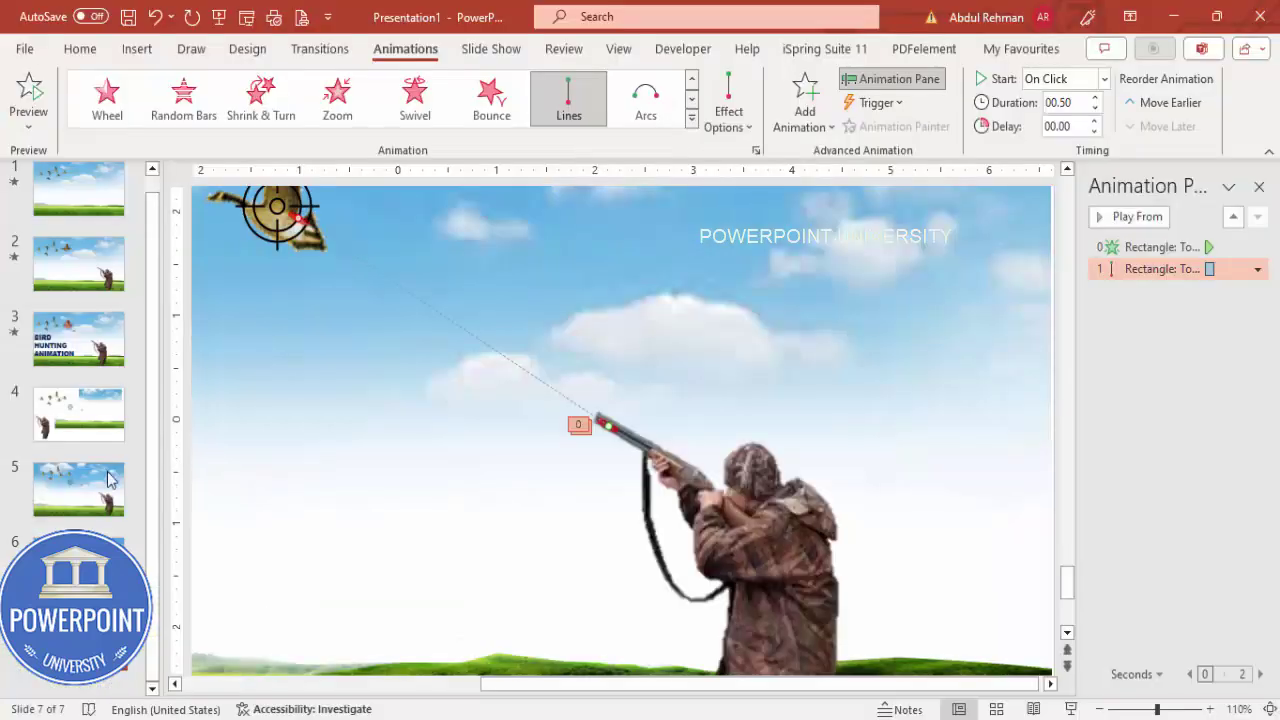
pyautogui.press('Down')
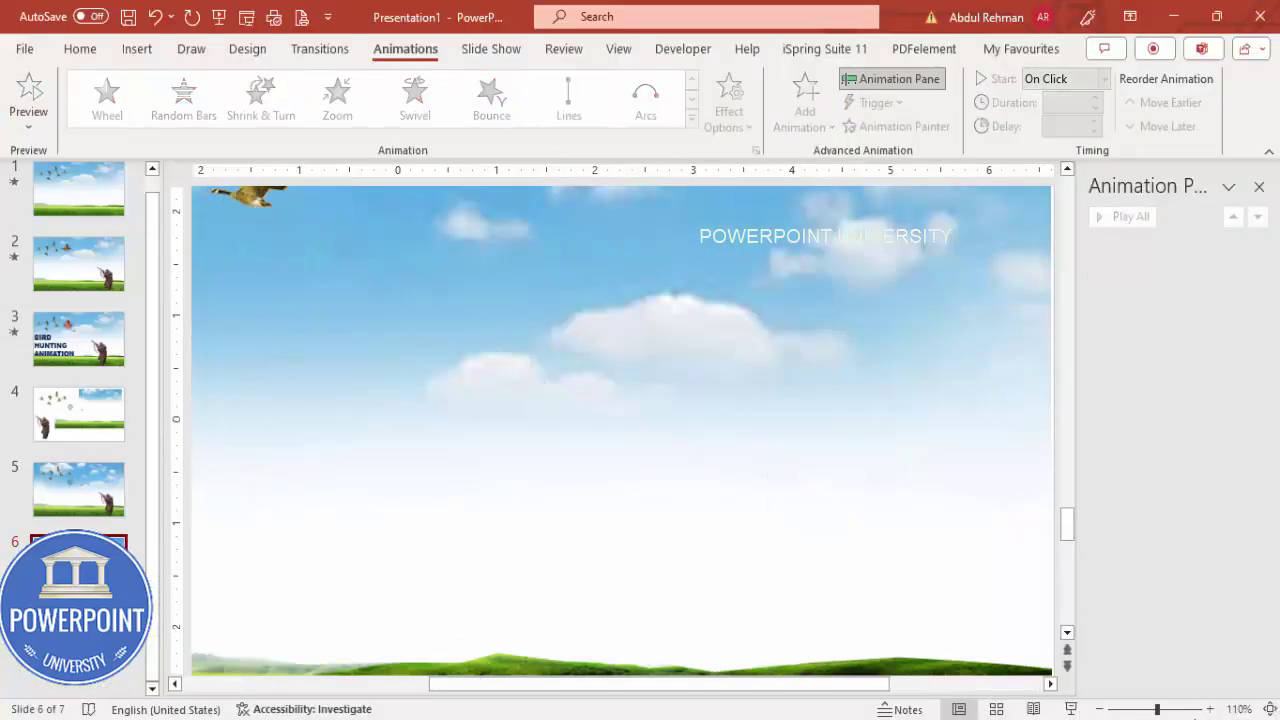
pyautogui.click(1268, 710)
pyautogui.hotkey('shift', 'F5')
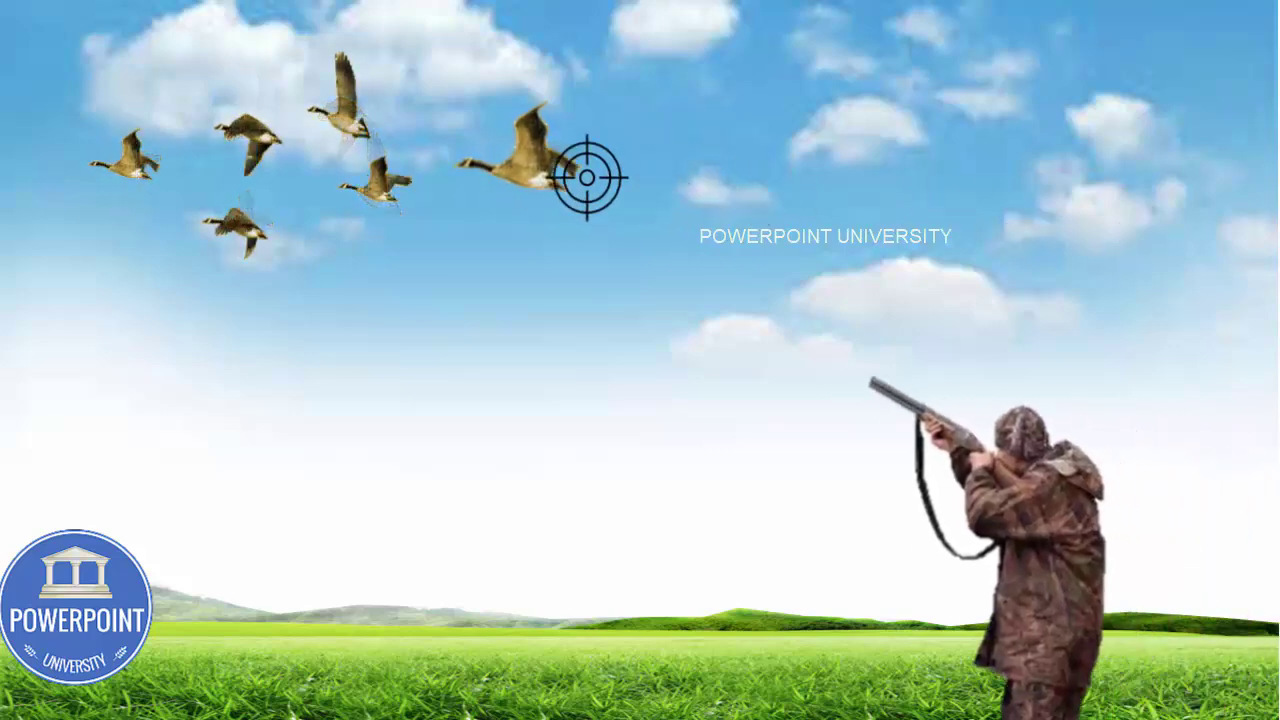
pyautogui.click(1155, 437)
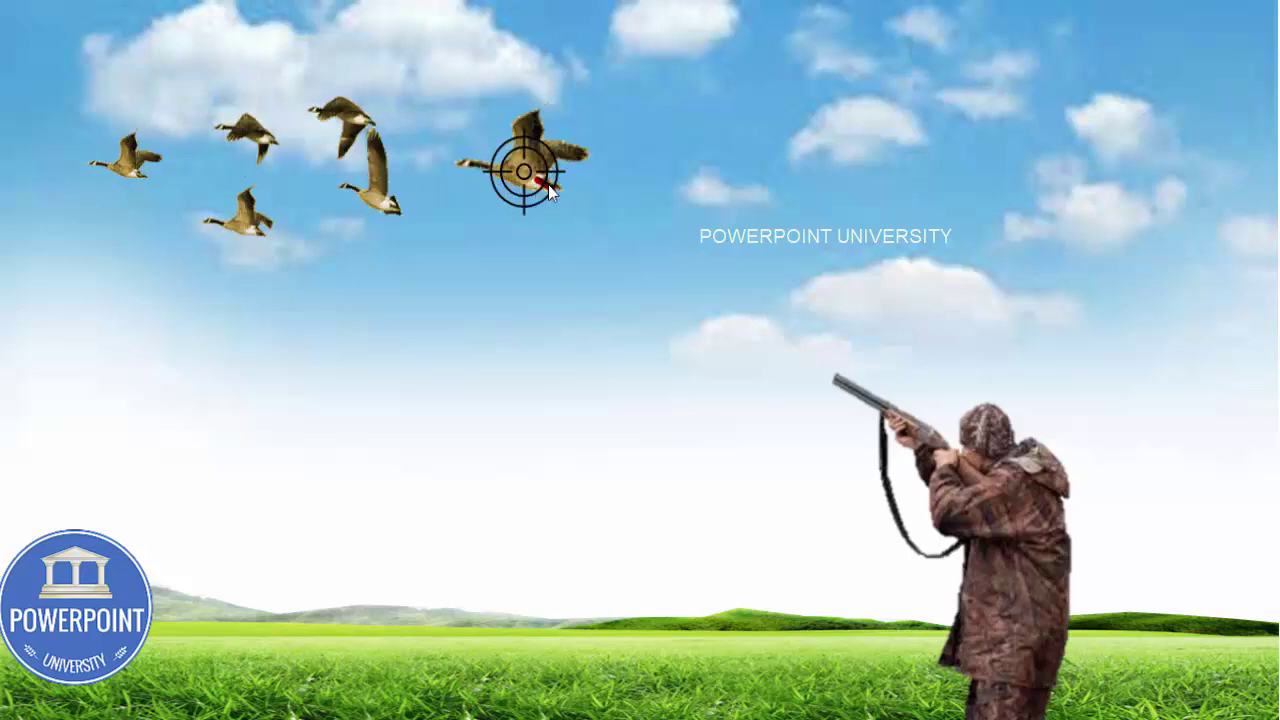
pyautogui.press('Escape')
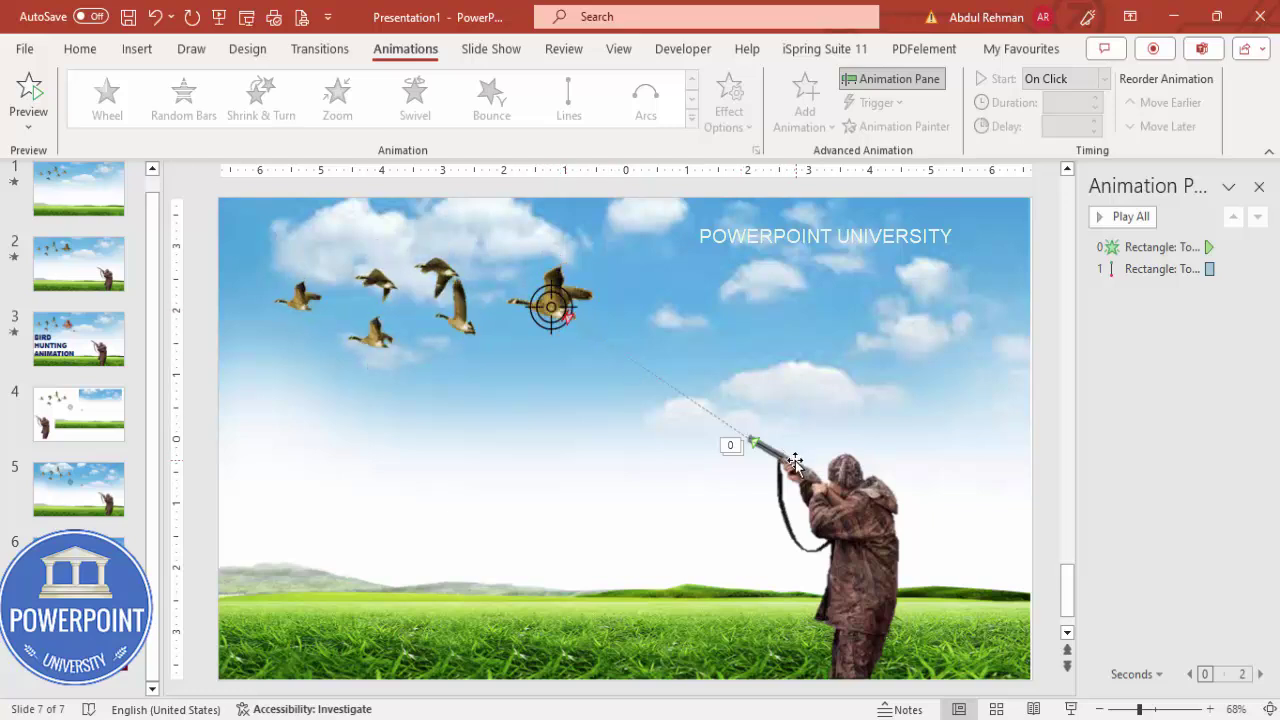
# Select the bullet shapes at the gun's muzzle and choose the Fade exit effect.
pyautogui.click(760, 448)
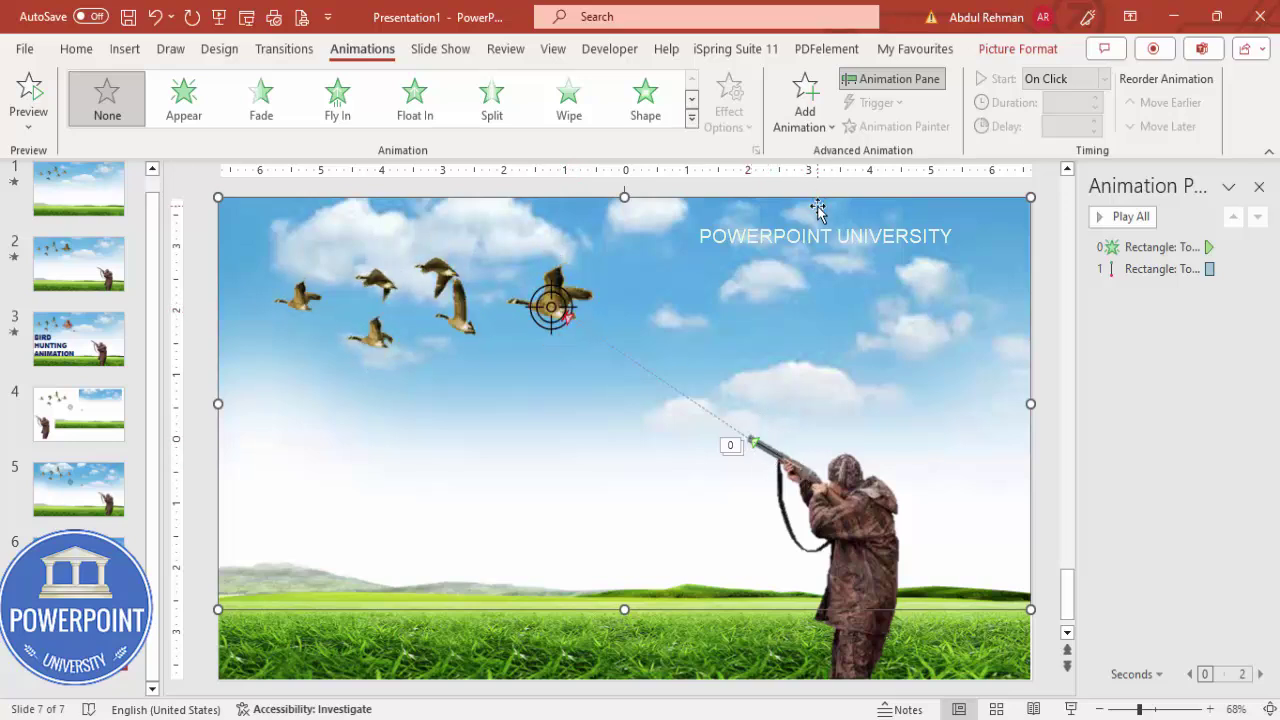
pyautogui.moveTo(838, 190); pyautogui.dragTo(694, 562)
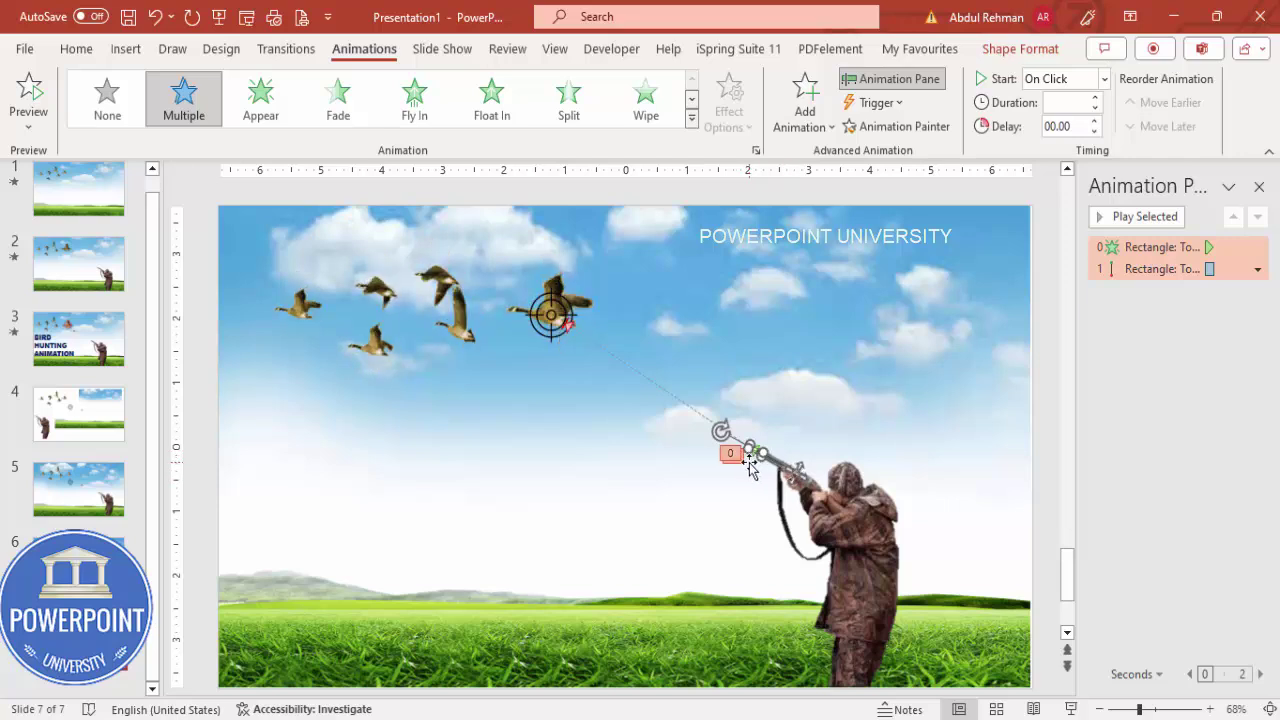
pyautogui.click(810, 118)
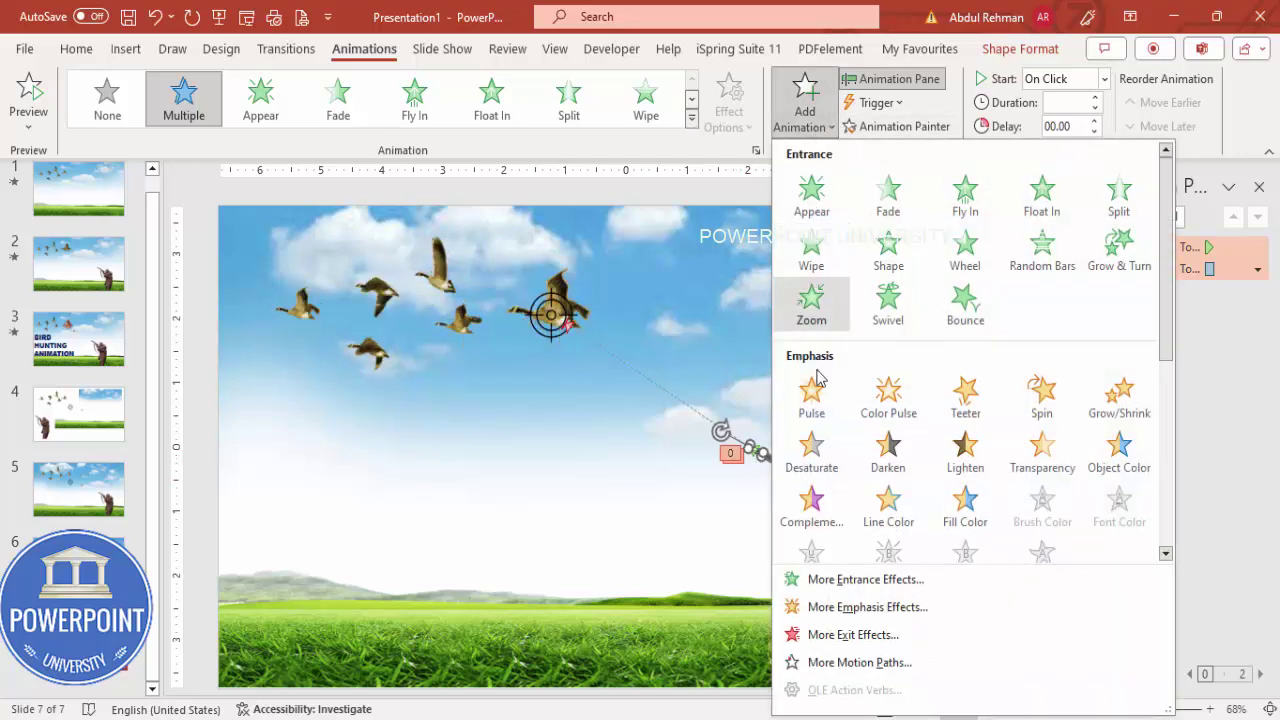
pyautogui.click(852, 636)
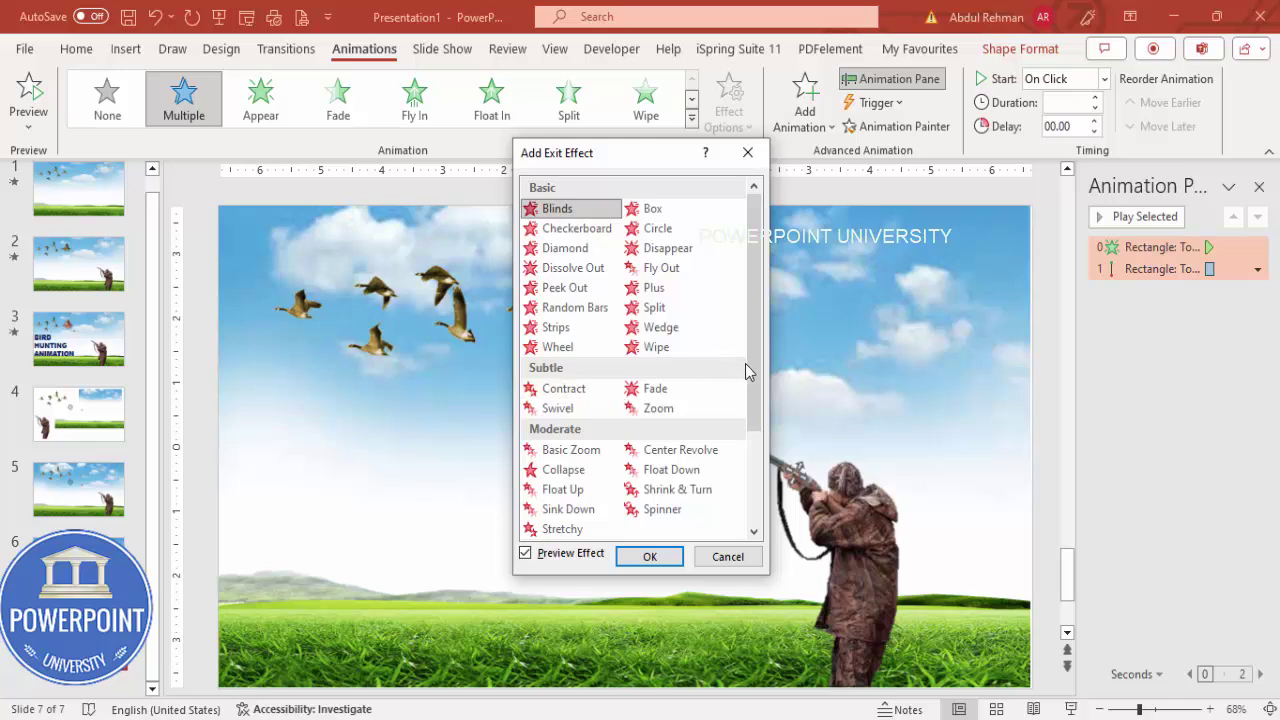
pyautogui.moveTo(747, 364)
pyautogui.mouseDown()
pyautogui.moveTo(753, 434)
pyautogui.moveTo(756, 364)
pyautogui.mouseUp()
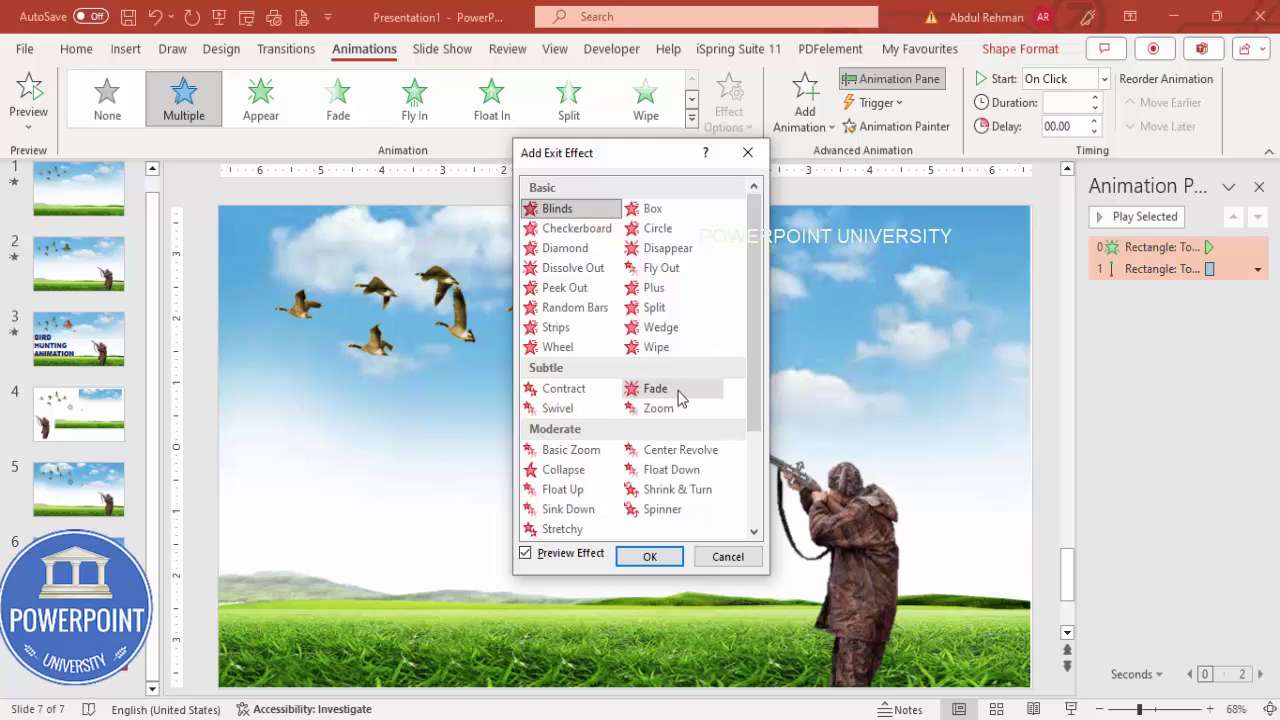
pyautogui.scroll(-2, 678, 398)
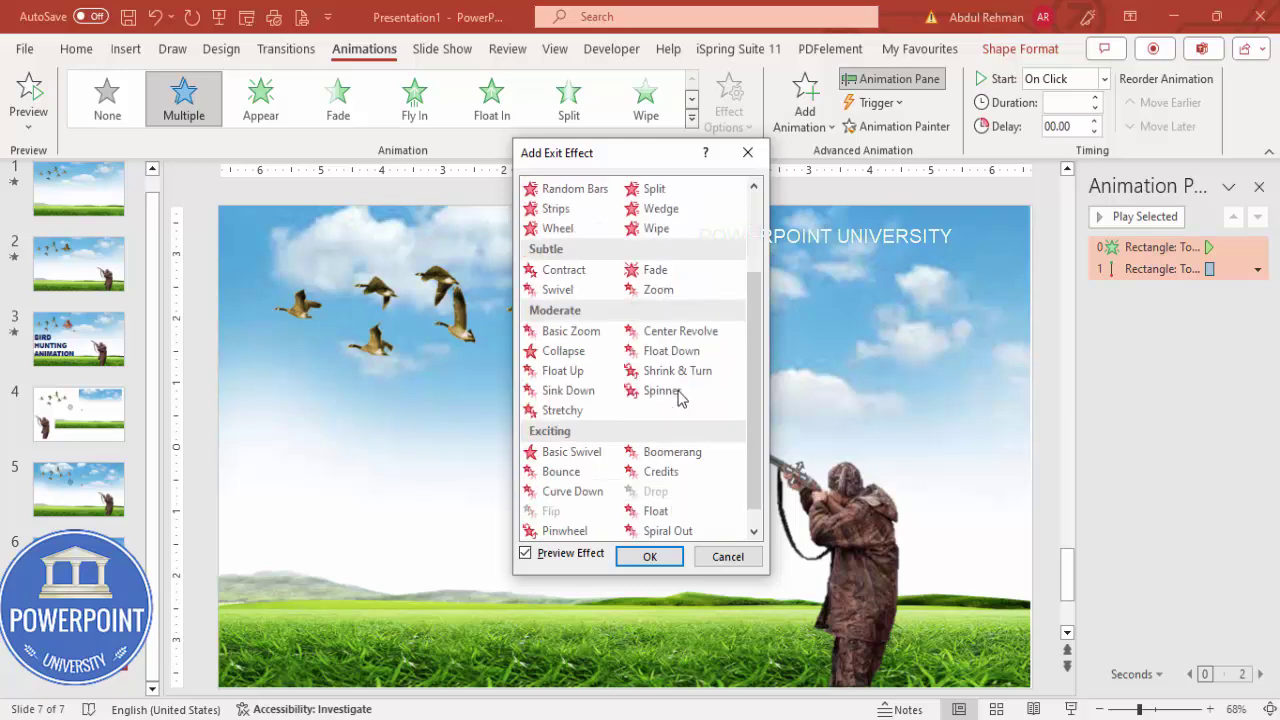
pyautogui.scroll(-1, 678, 420)
pyautogui.scroll(2, 678, 437)
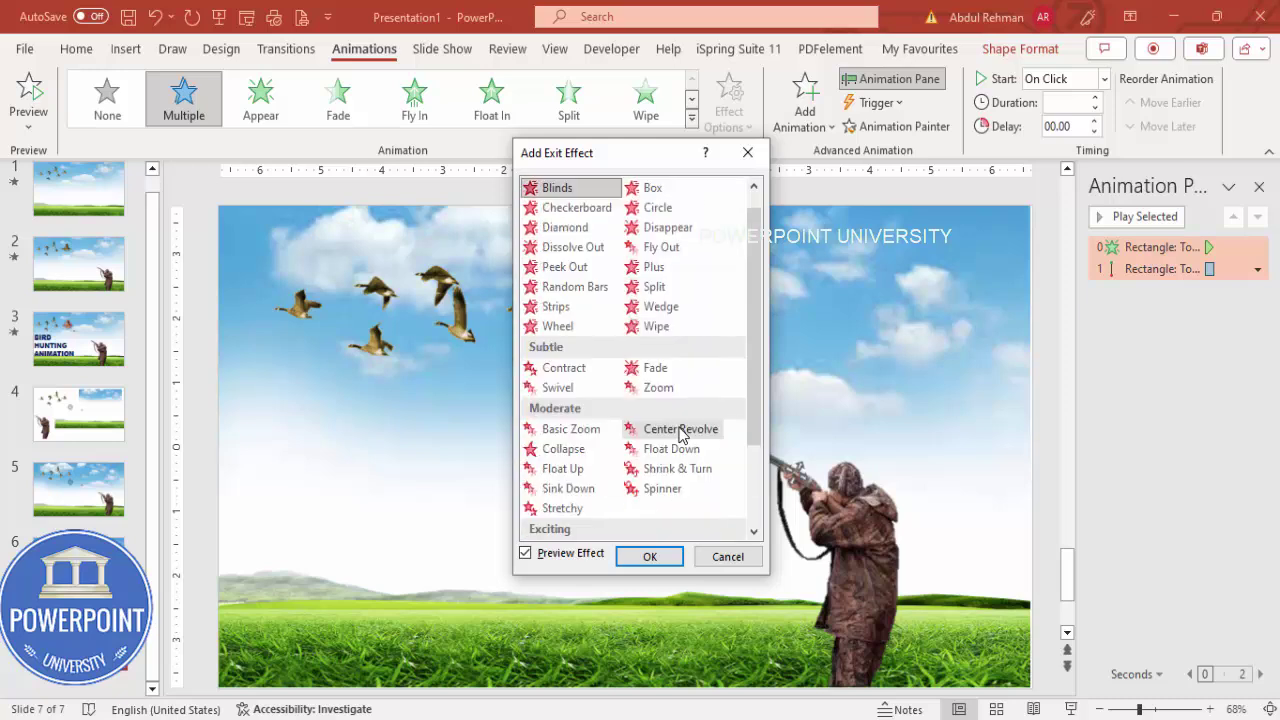
pyautogui.scroll(1, 680, 424)
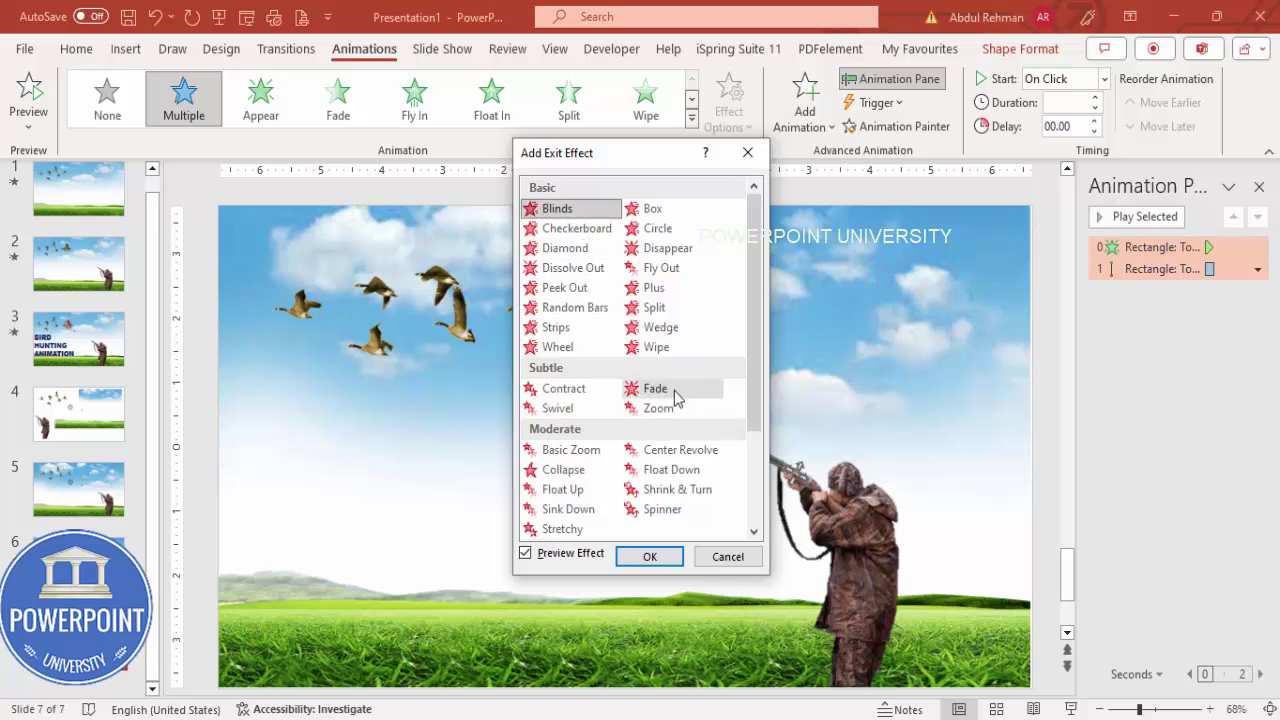
pyautogui.click(676, 398)
# Confirm the bullet's Fade exit, set it to start After Previous, and preview.
pyautogui.click(666, 557)
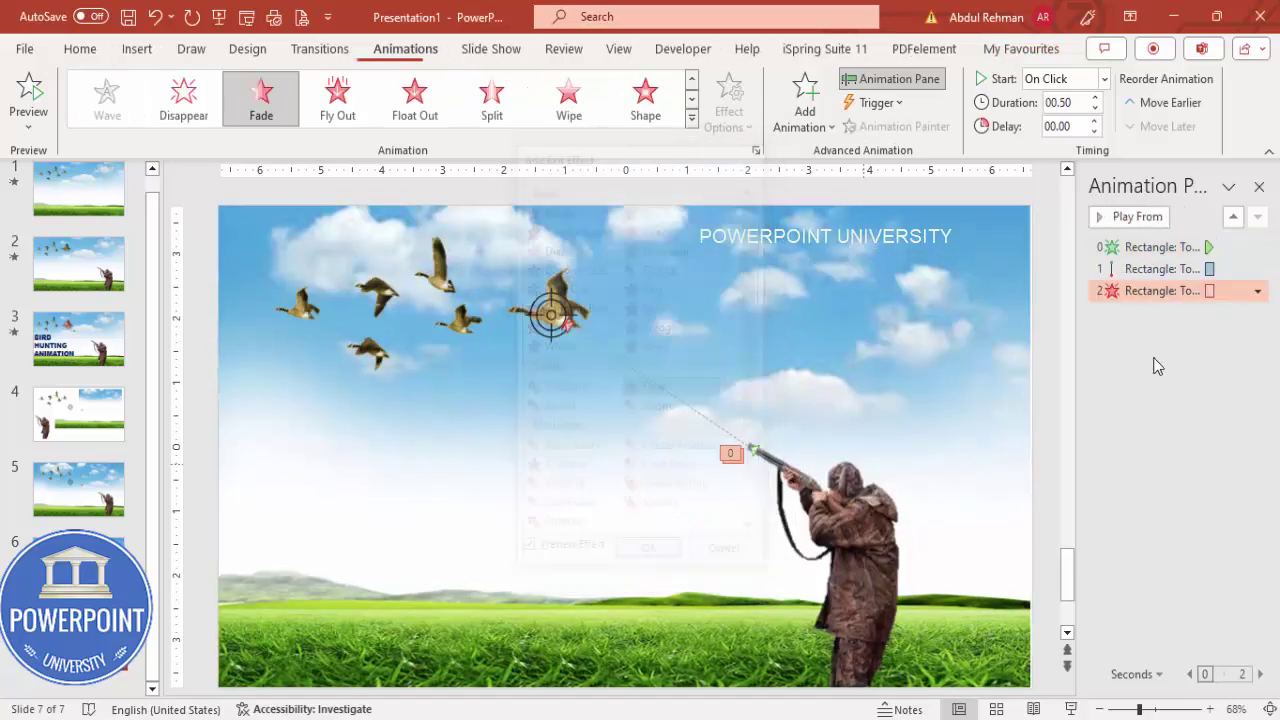
pyautogui.click(1104, 78)
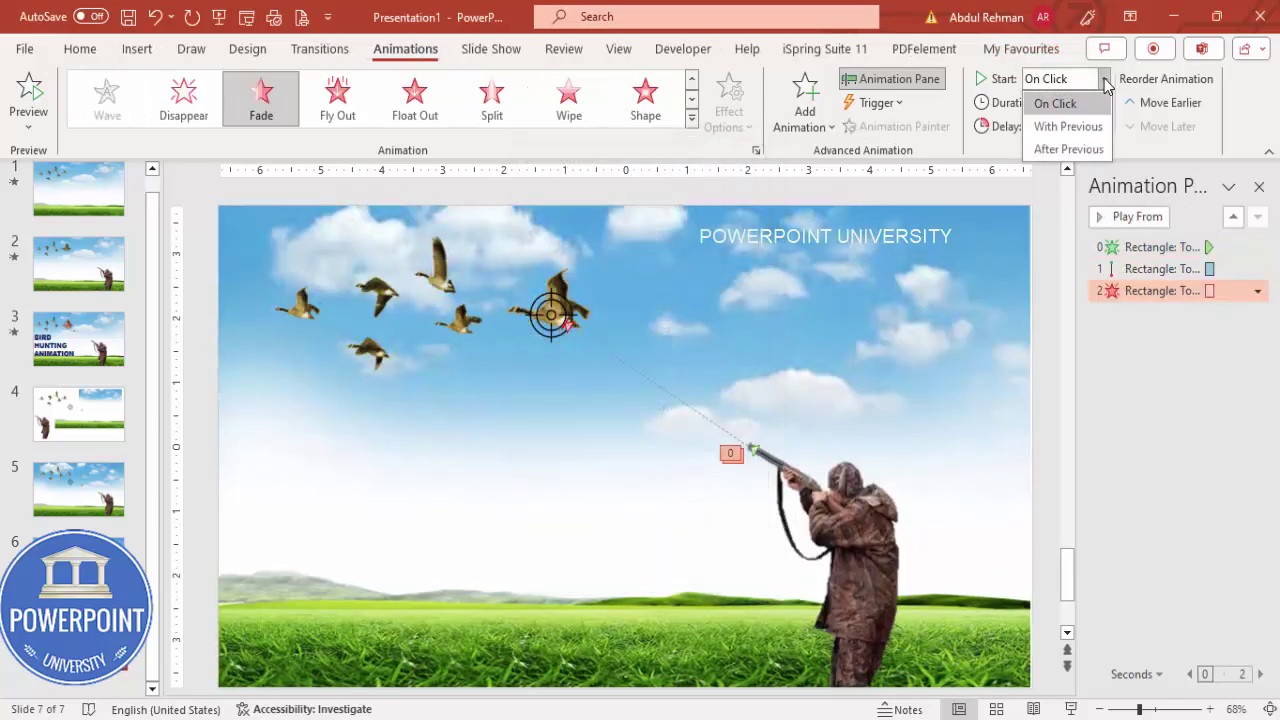
pyautogui.click(1066, 151)
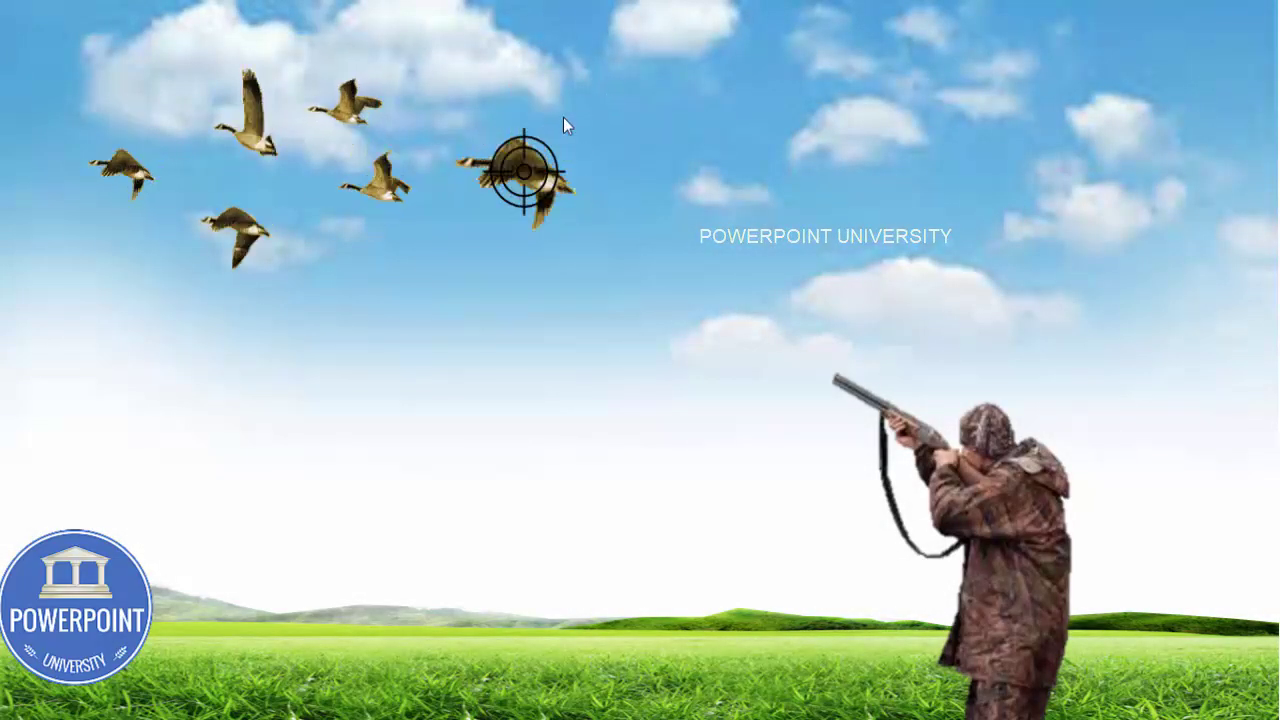
pyautogui.press('Escape')
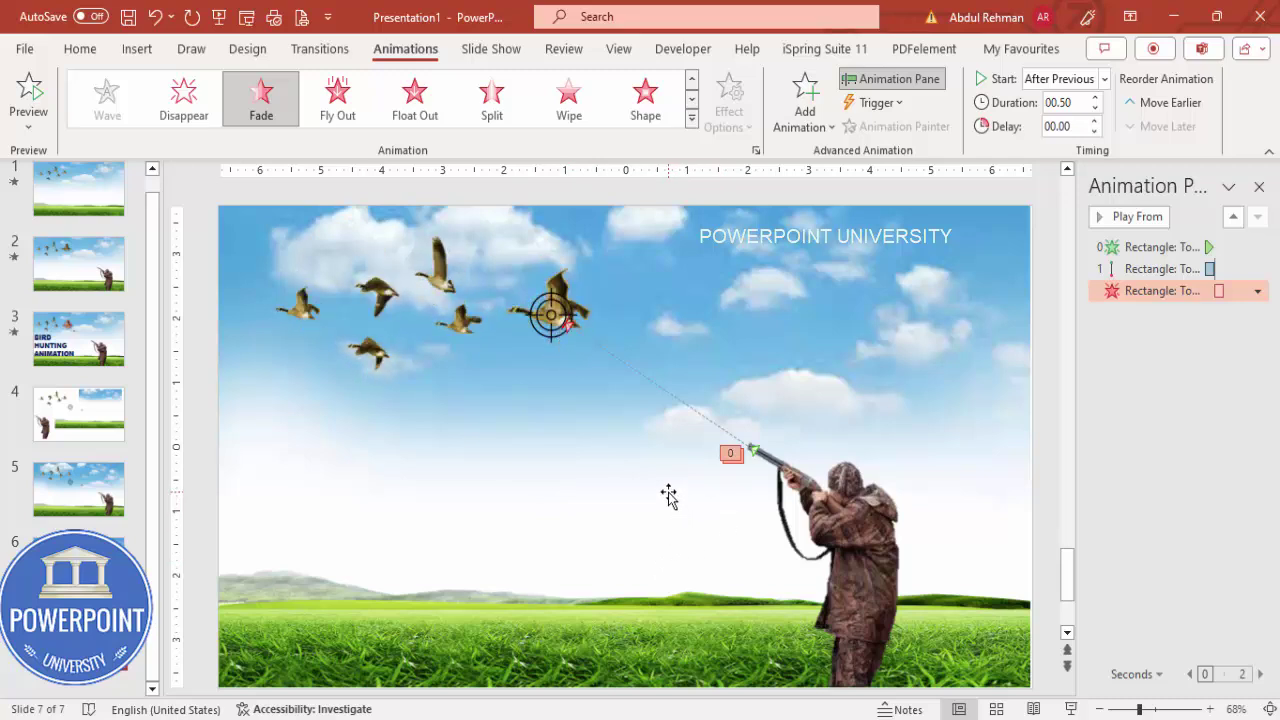
# Draw a custom fall path for the targeted goose ending below the slide's bottom edge.
pyautogui.scroll(-1, 668, 495)
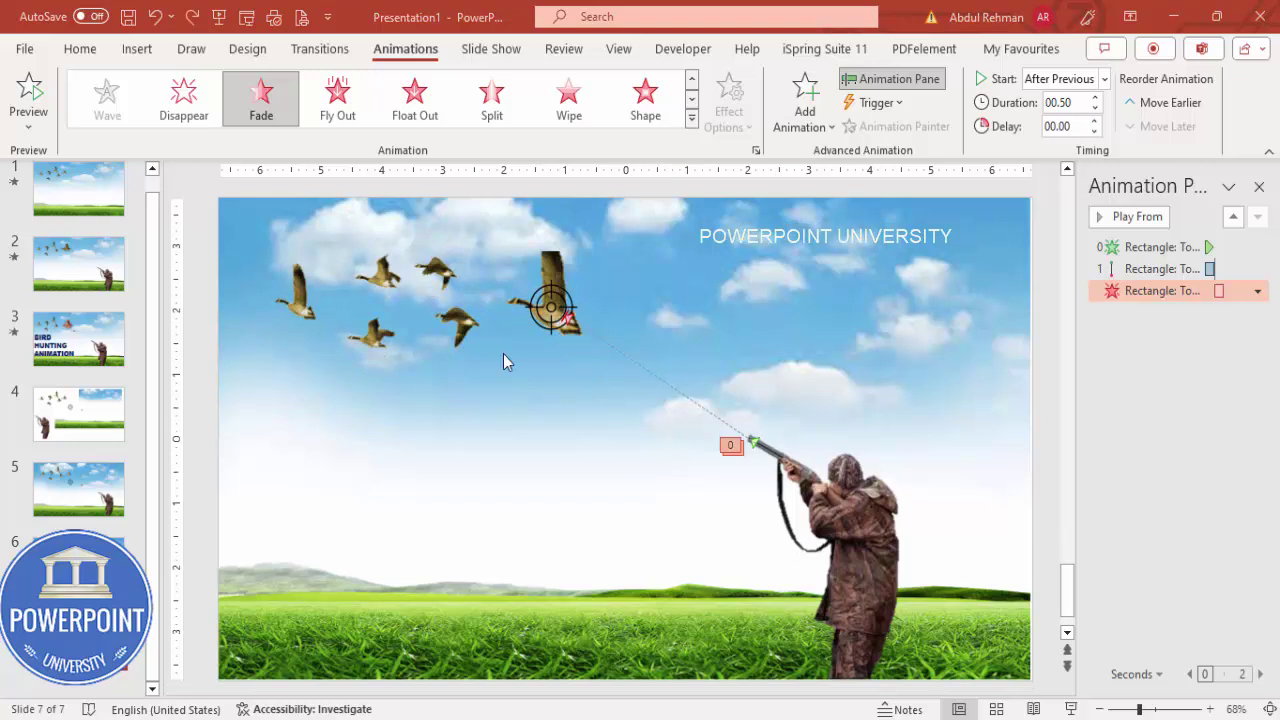
pyautogui.click(561, 285)
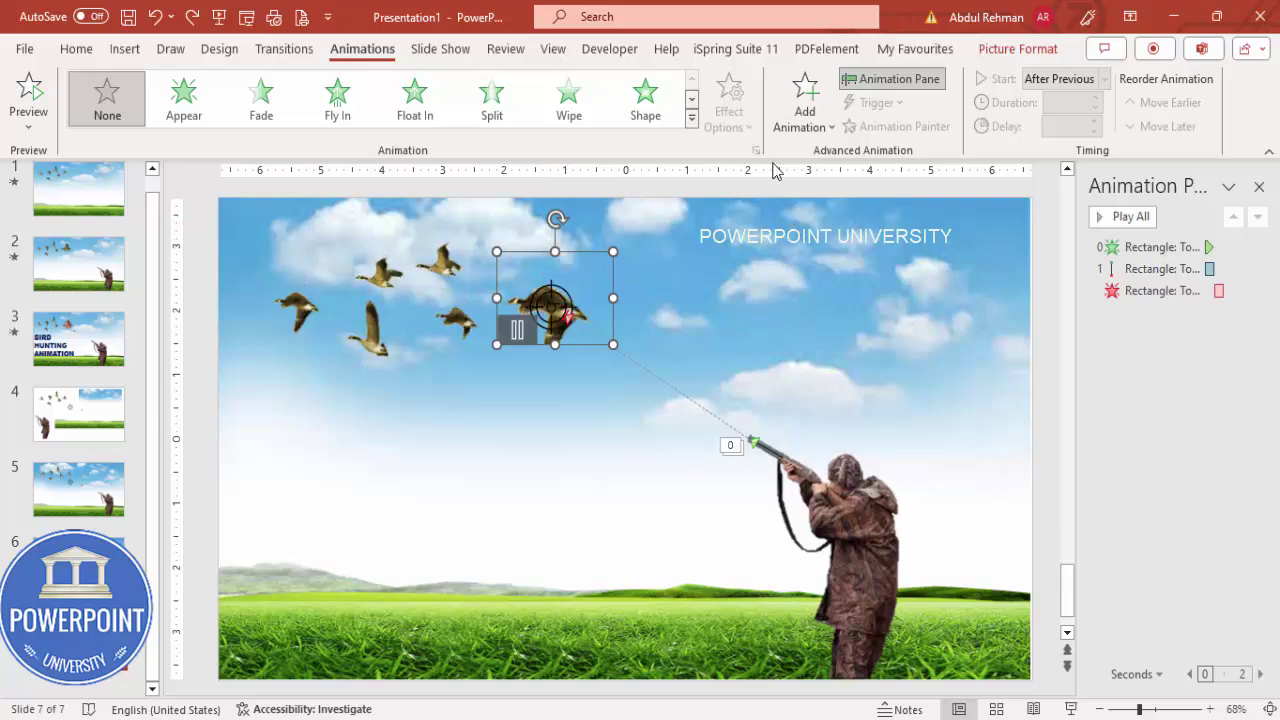
pyautogui.click(800, 115)
pyautogui.scroll(-3, 814, 414)
pyautogui.scroll(-1, 820, 480)
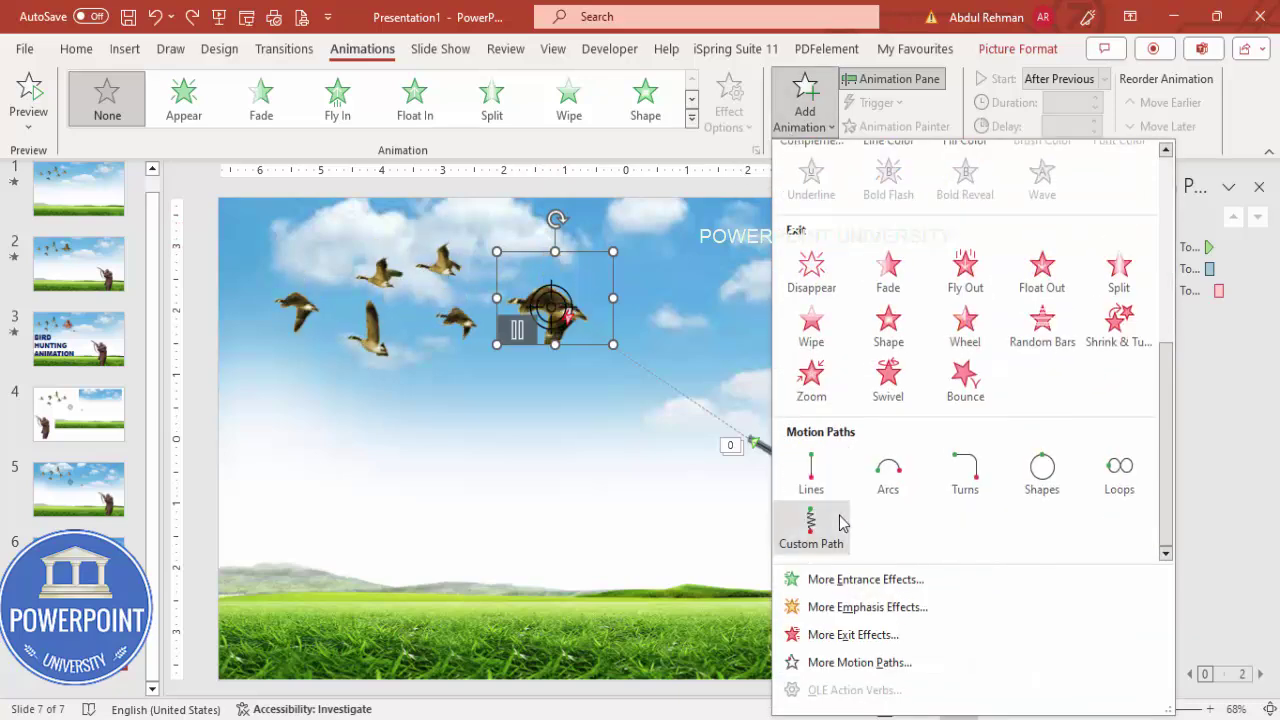
pyautogui.click(813, 535)
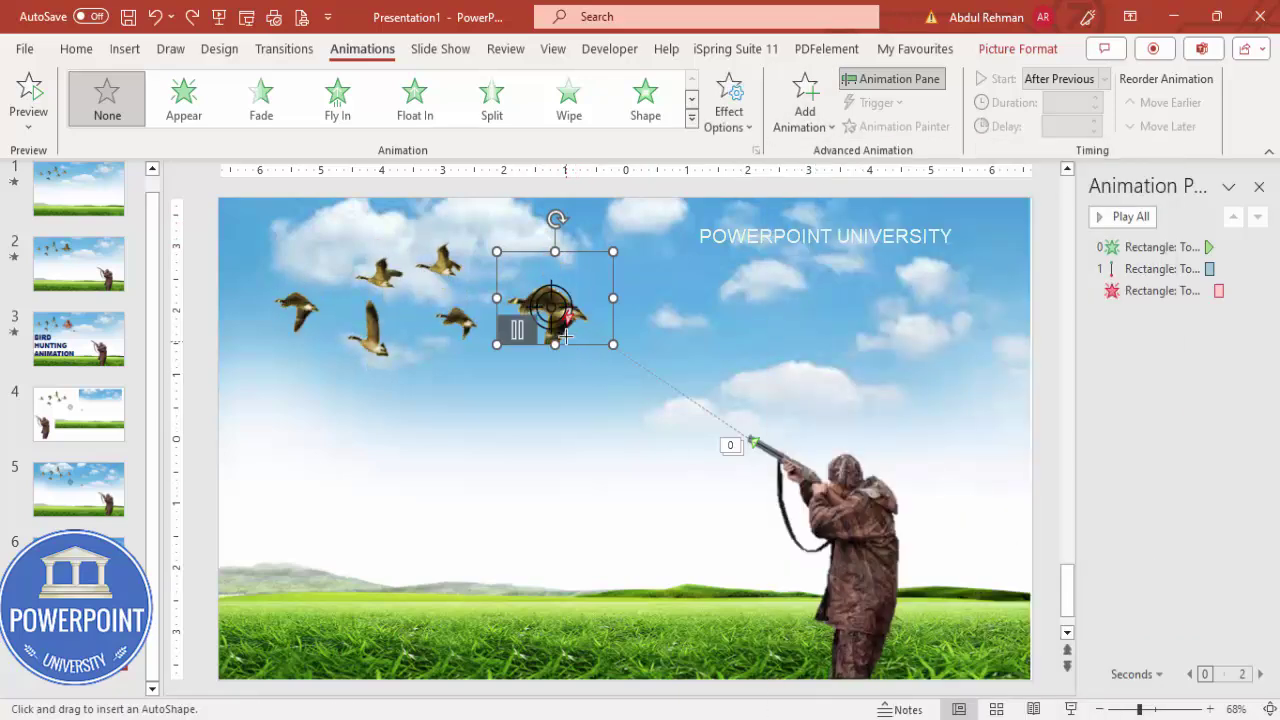
pyautogui.moveTo(552, 333)
pyautogui.mouseDown()
pyautogui.moveTo(558, 456)
pyautogui.moveTo(531, 503)
pyautogui.moveTo(571, 574)
pyautogui.moveTo(579, 688)
pyautogui.mouseUp()
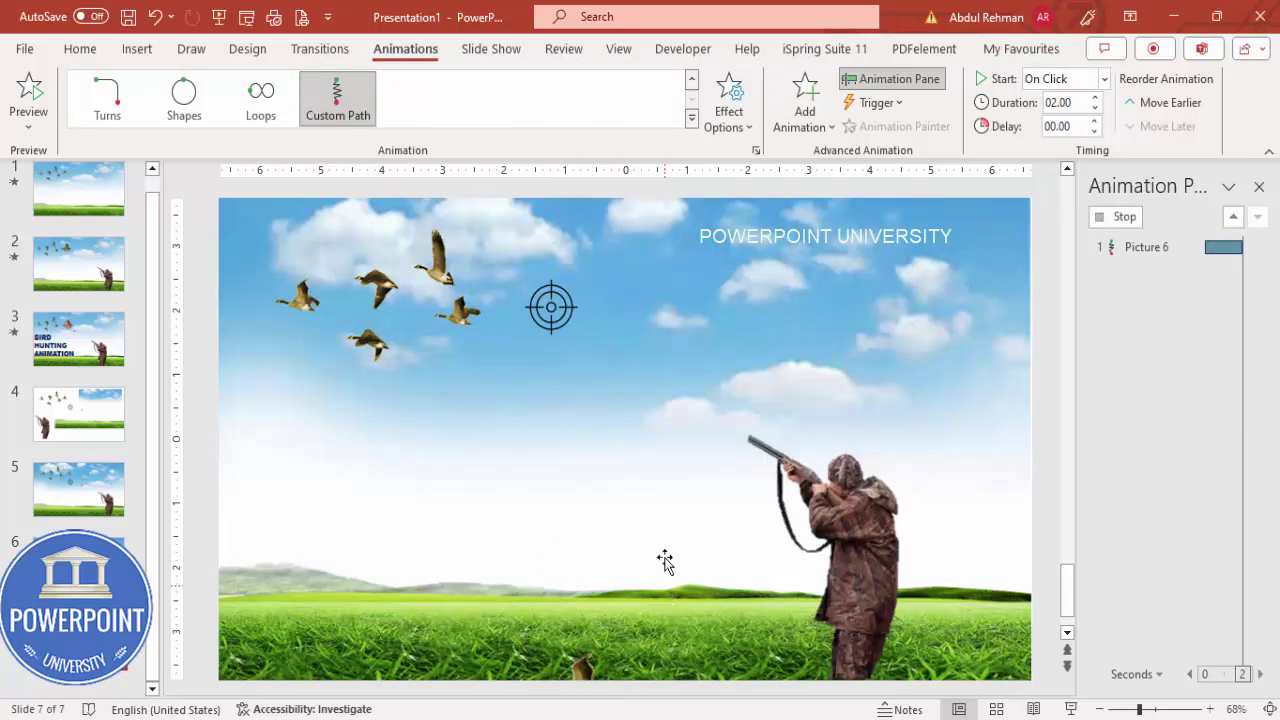
pyautogui.click(1098, 709)
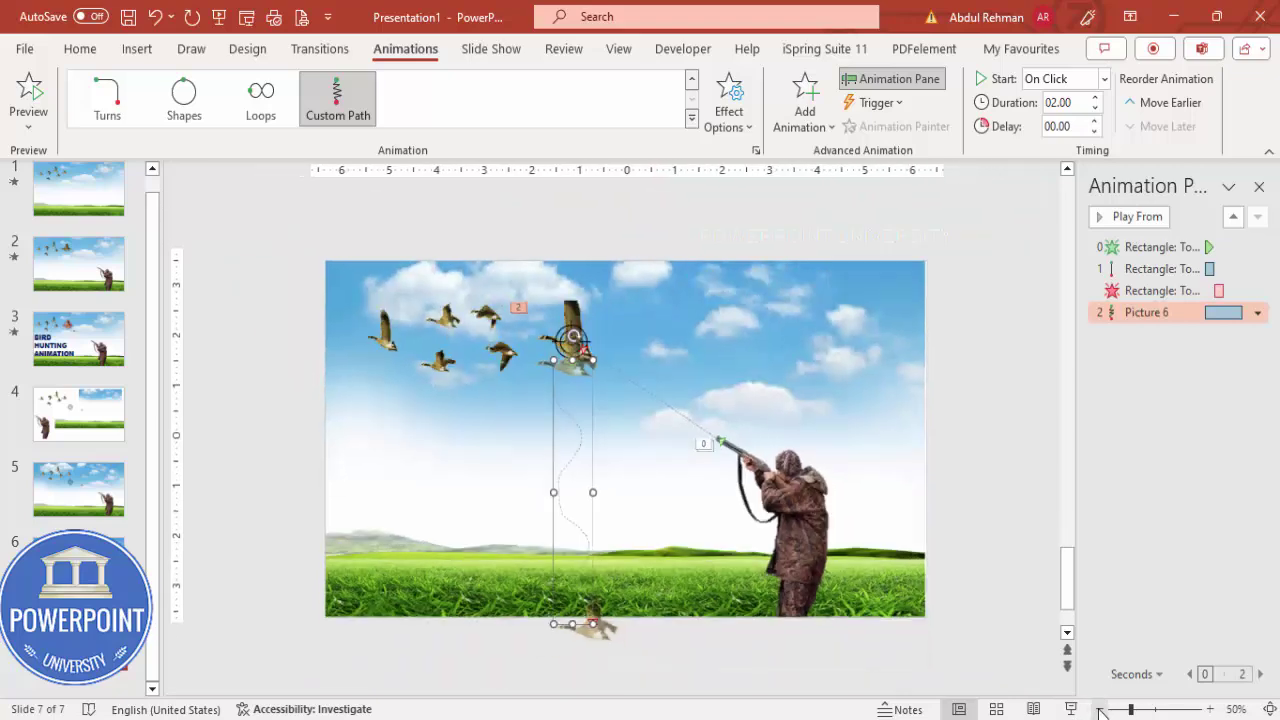
pyautogui.click(1098, 709)
pyautogui.moveTo(588, 641); pyautogui.dragTo(587, 660)
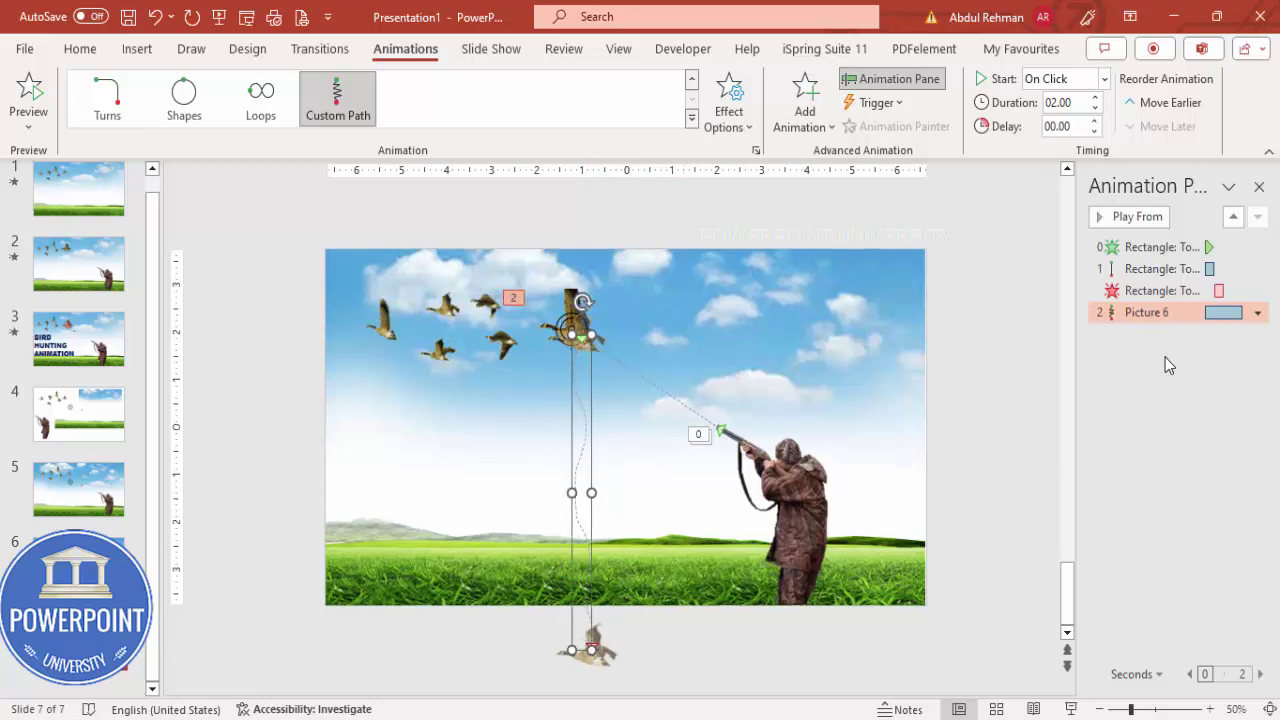
# Set the goose's fall to start After Previous and preview it in the slide show.
pyautogui.click(1104, 78)
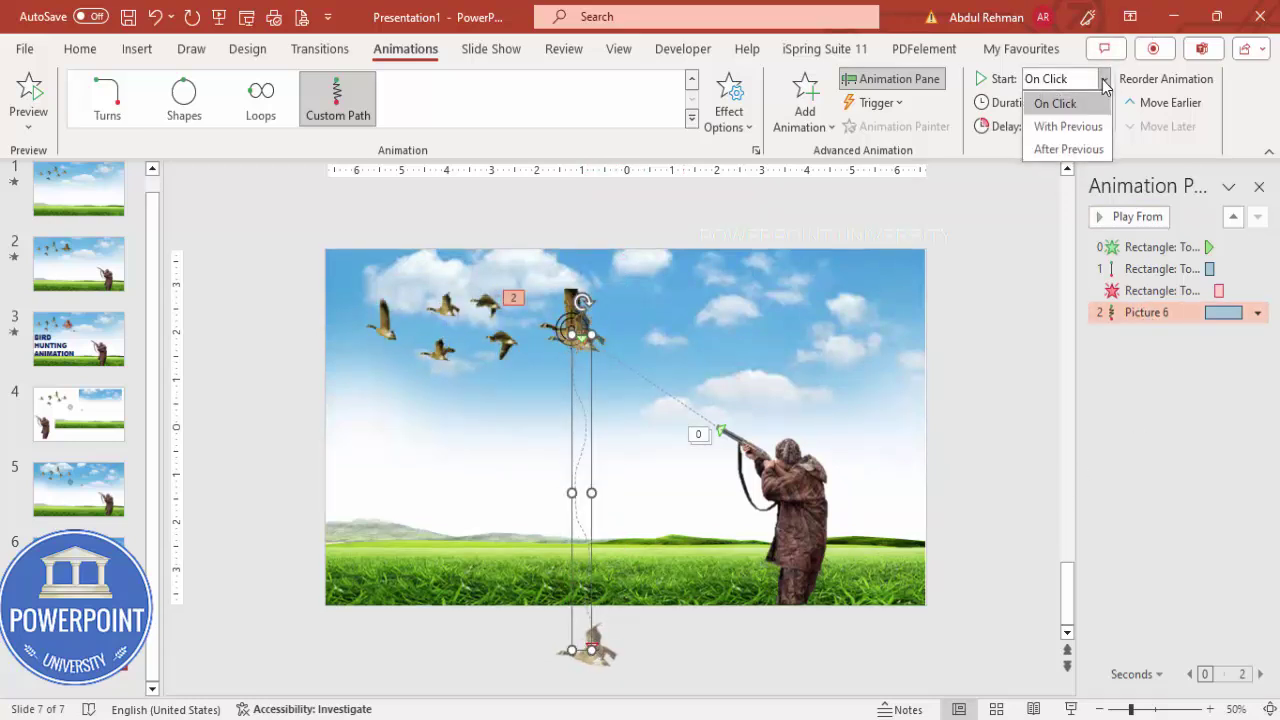
pyautogui.click(1066, 149)
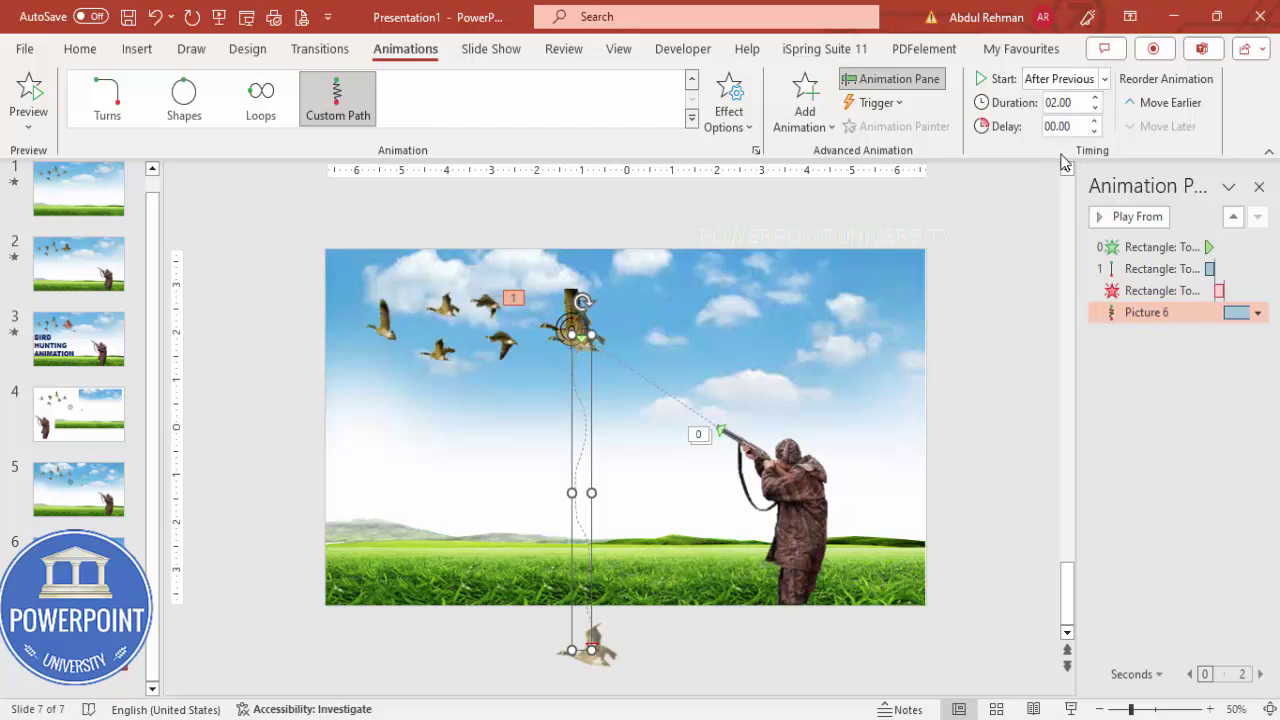
pyautogui.click(1068, 710)
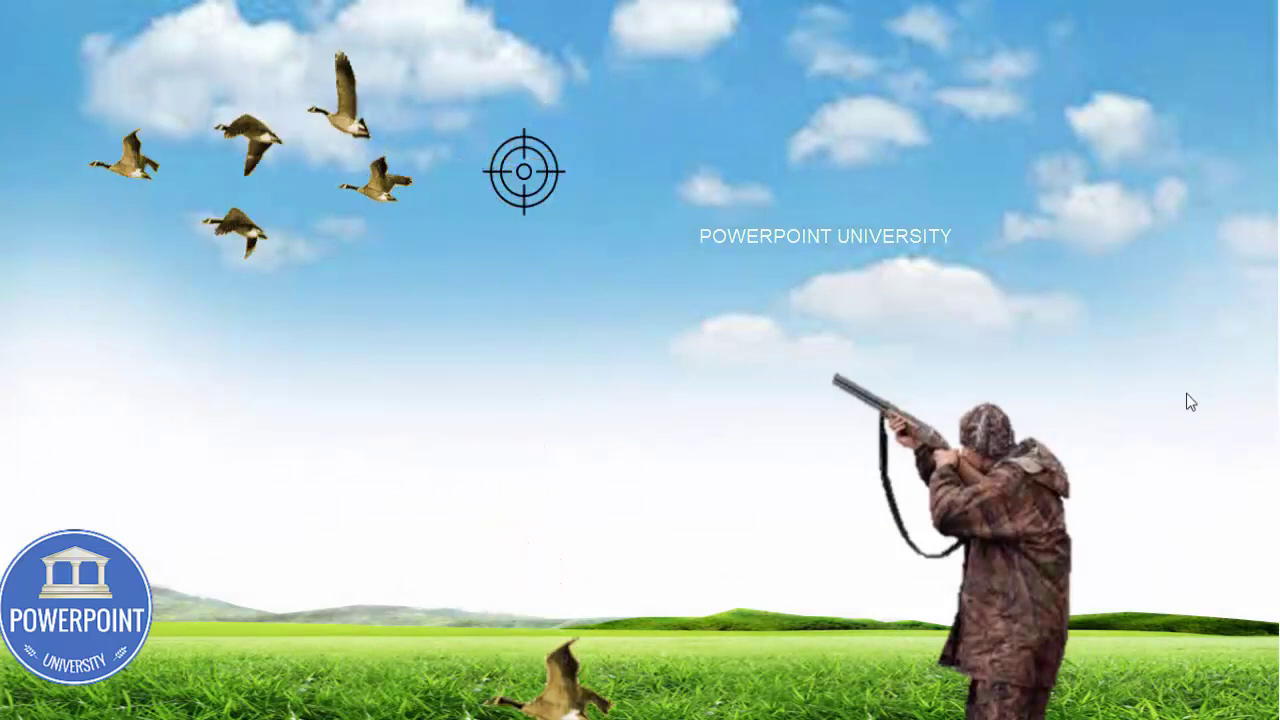
pyautogui.press('Escape')
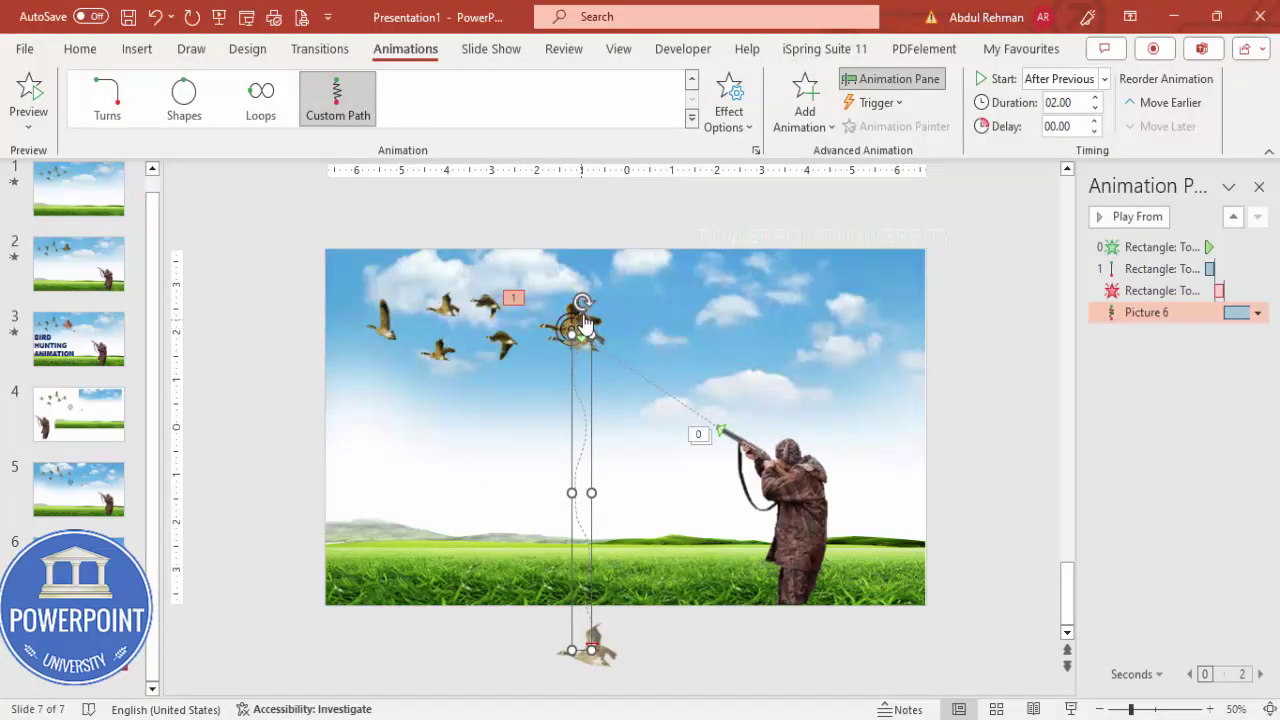
pyautogui.click(600, 238)
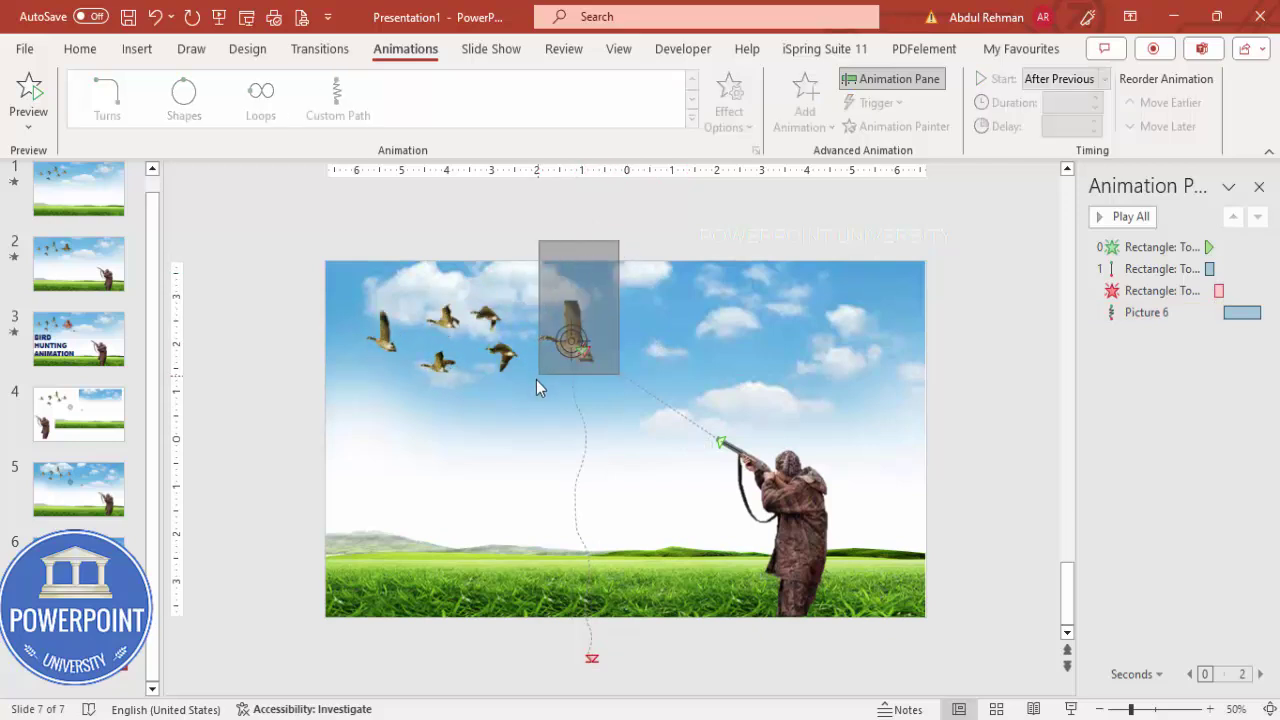
# Give the crosshair a Disappear exit that starts With Previous.
pyautogui.moveTo(536, 379); pyautogui.dragTo(536, 386)
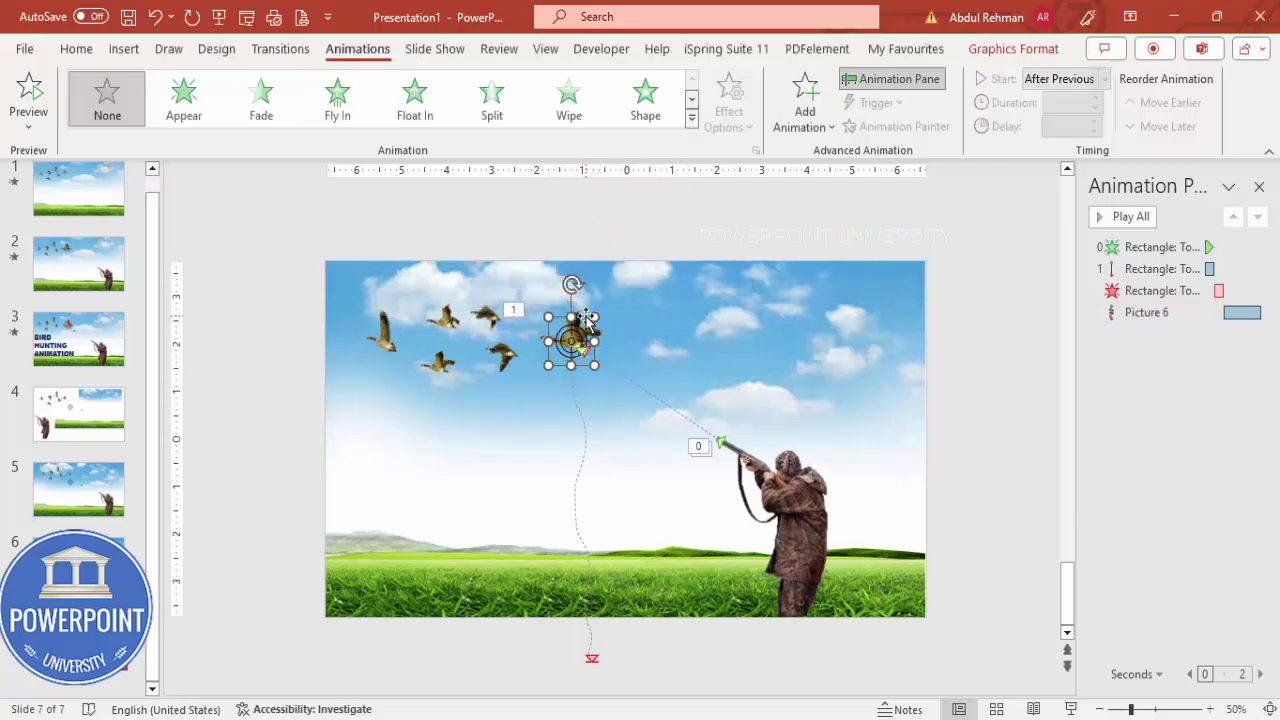
pyautogui.click(810, 120)
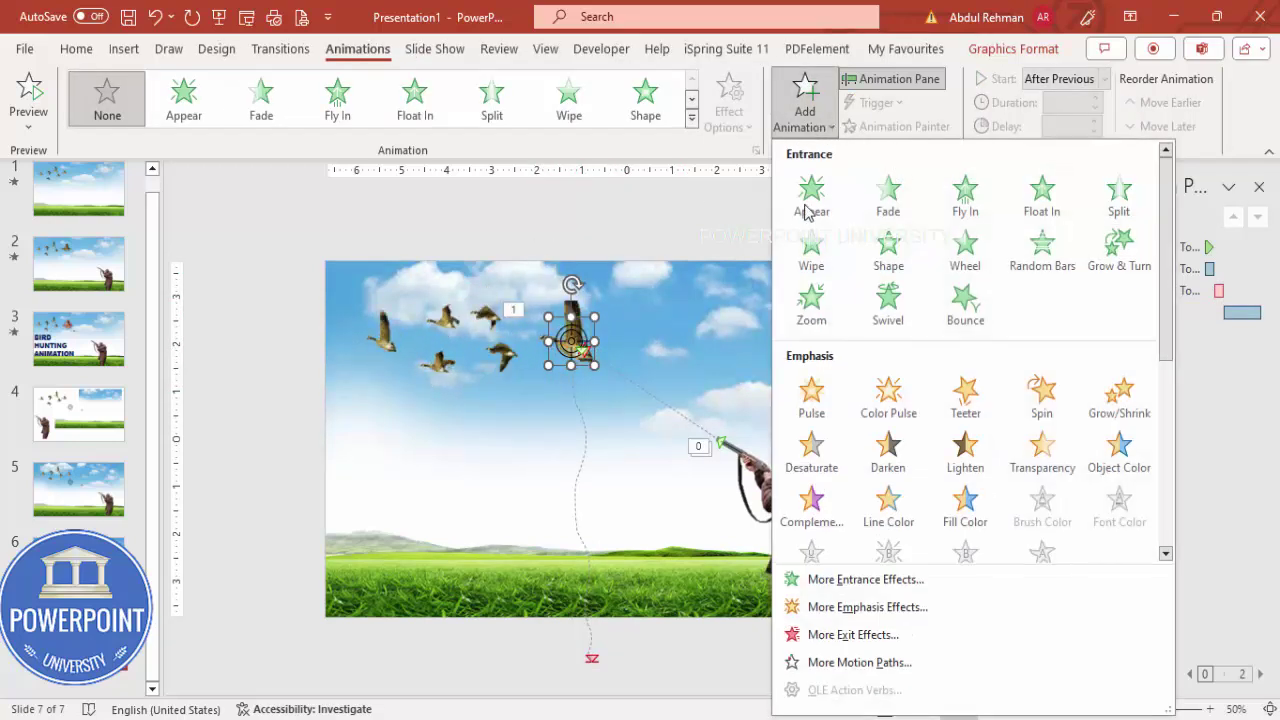
pyautogui.click(830, 634)
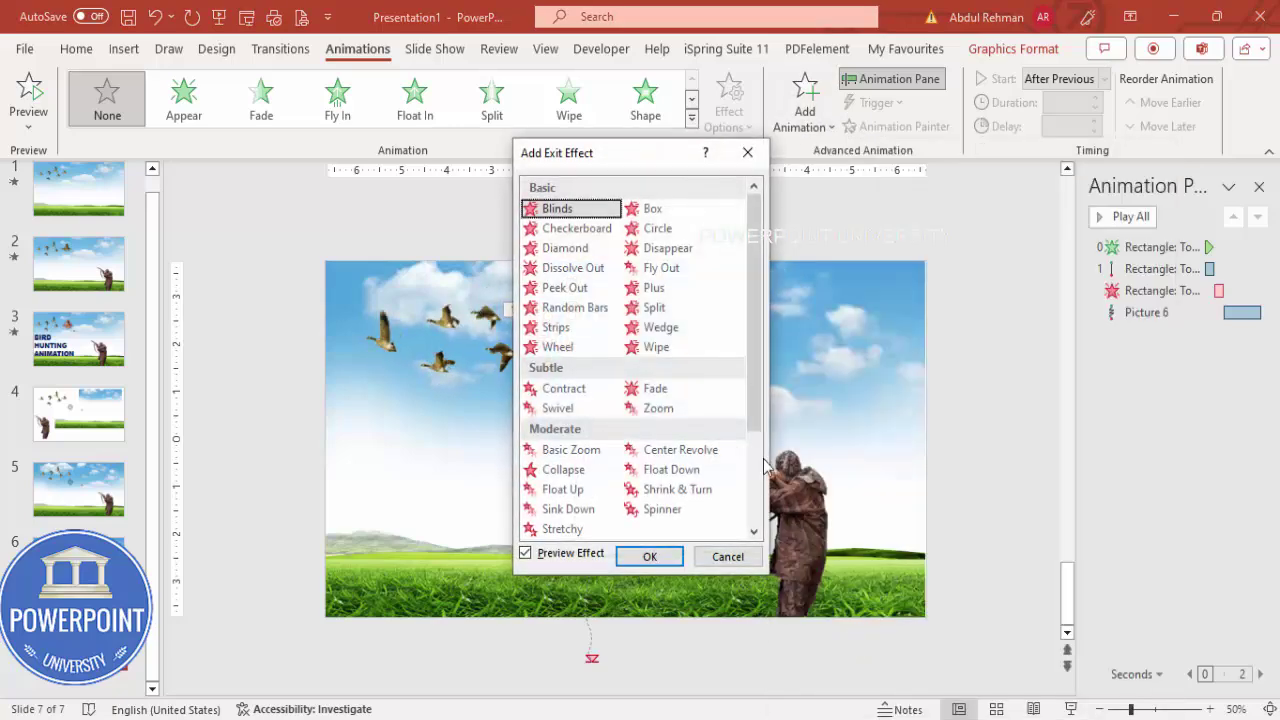
pyautogui.click(681, 250)
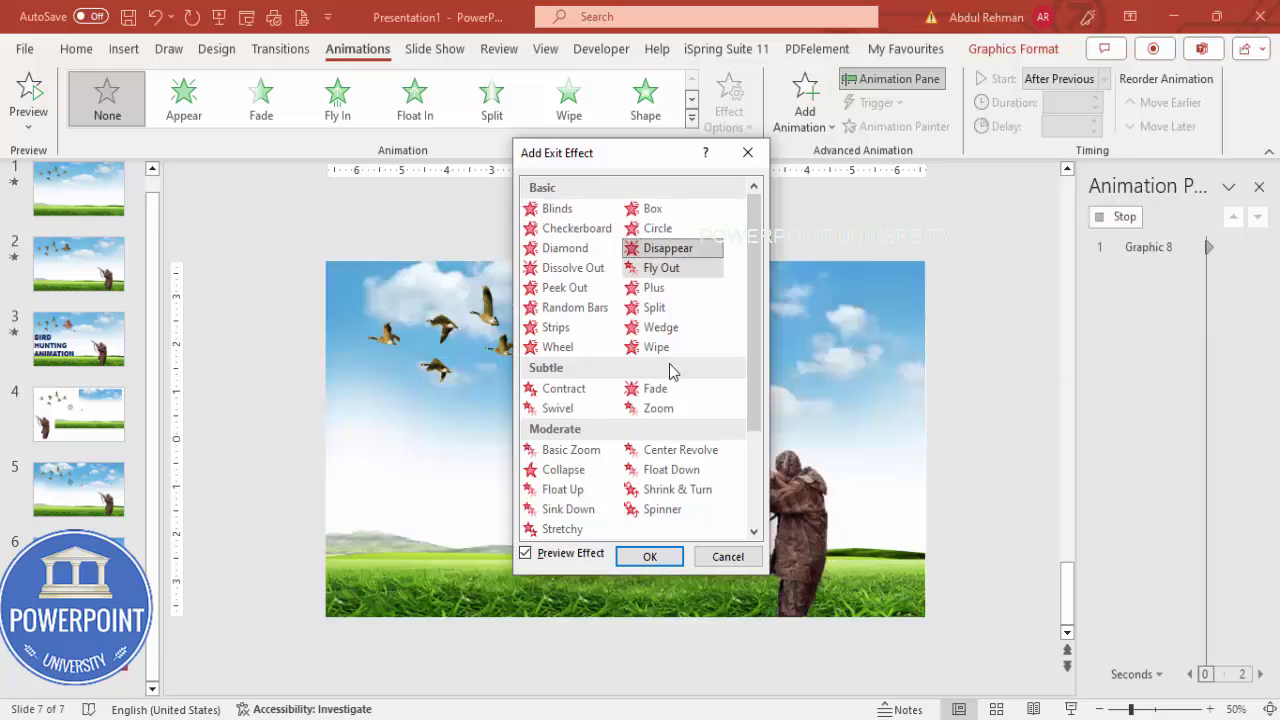
pyautogui.click(675, 557)
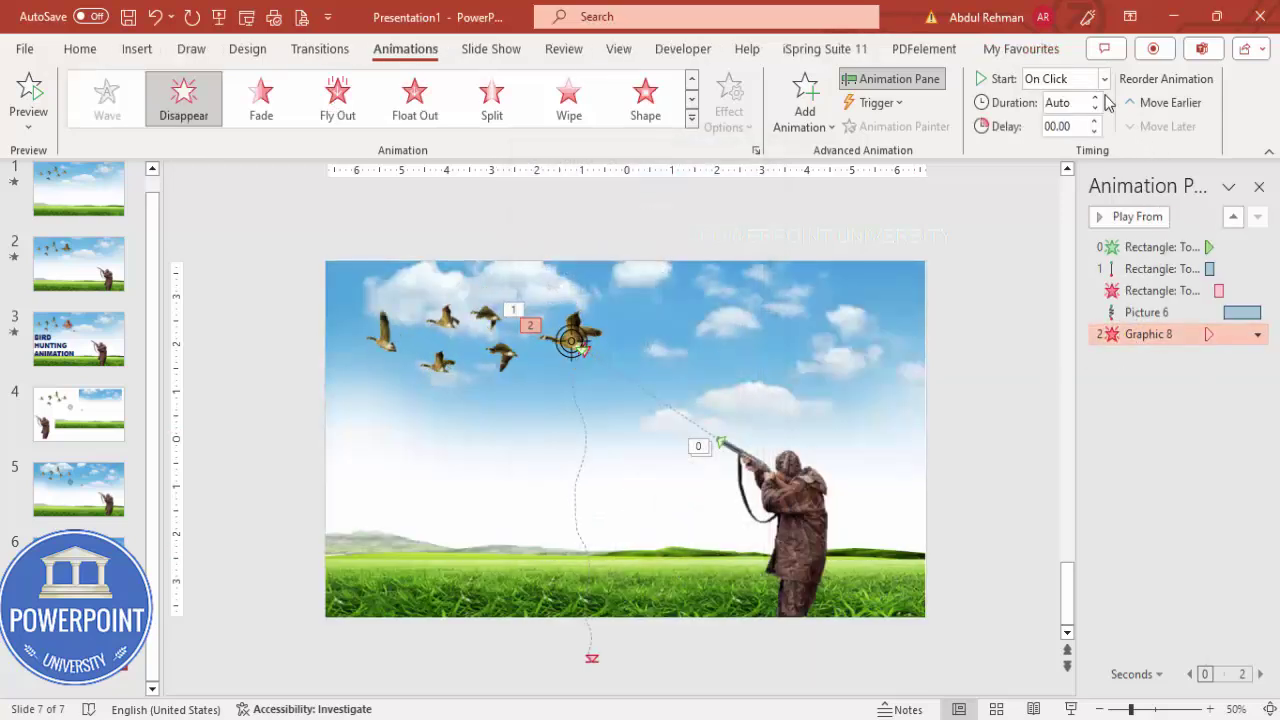
pyautogui.click(1105, 82)
pyautogui.click(1088, 126)
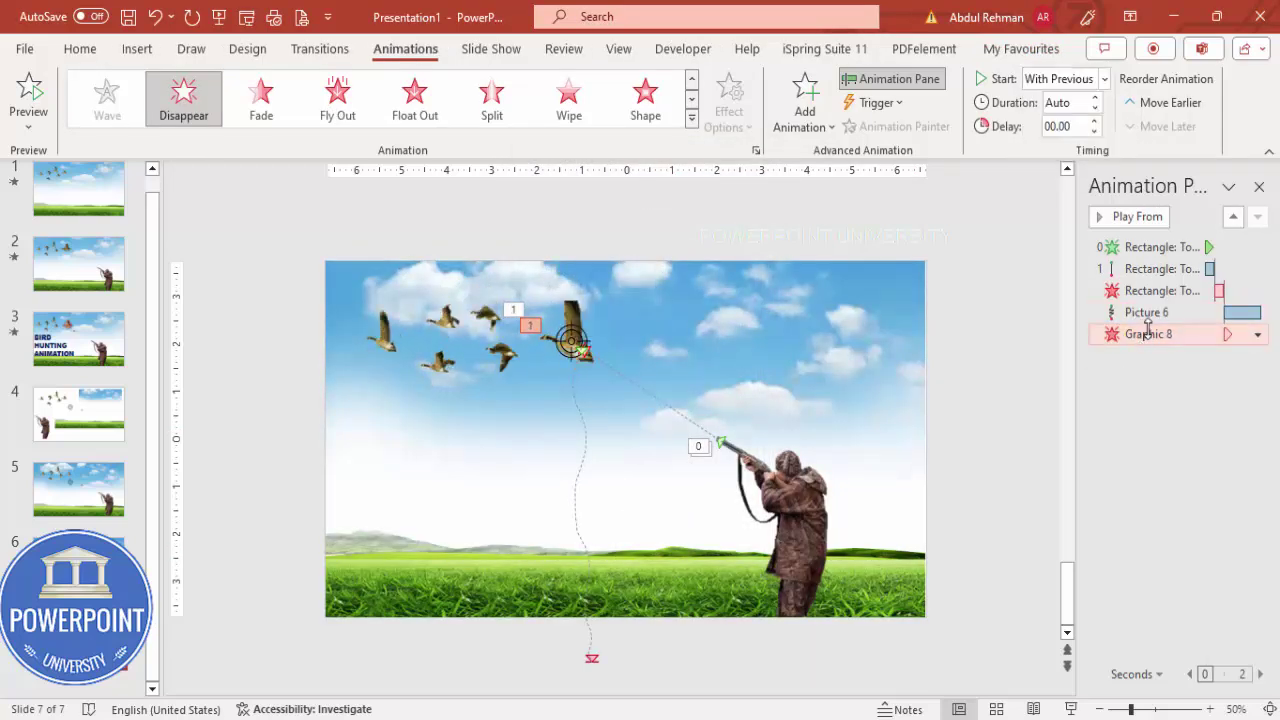
# Move the crosshair's exit above the goose's fall in the Animation Pane and preview.
pyautogui.moveTo(1148, 333); pyautogui.dragTo(1148, 305)
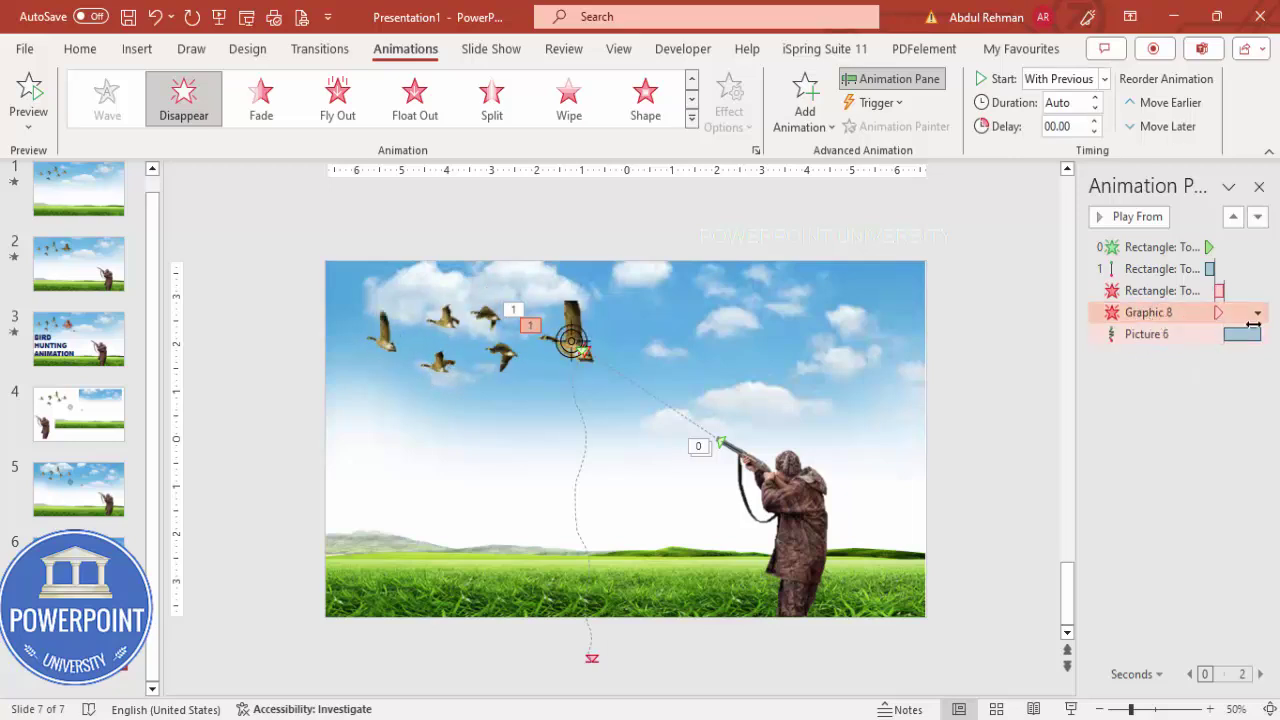
pyautogui.click(1071, 709)
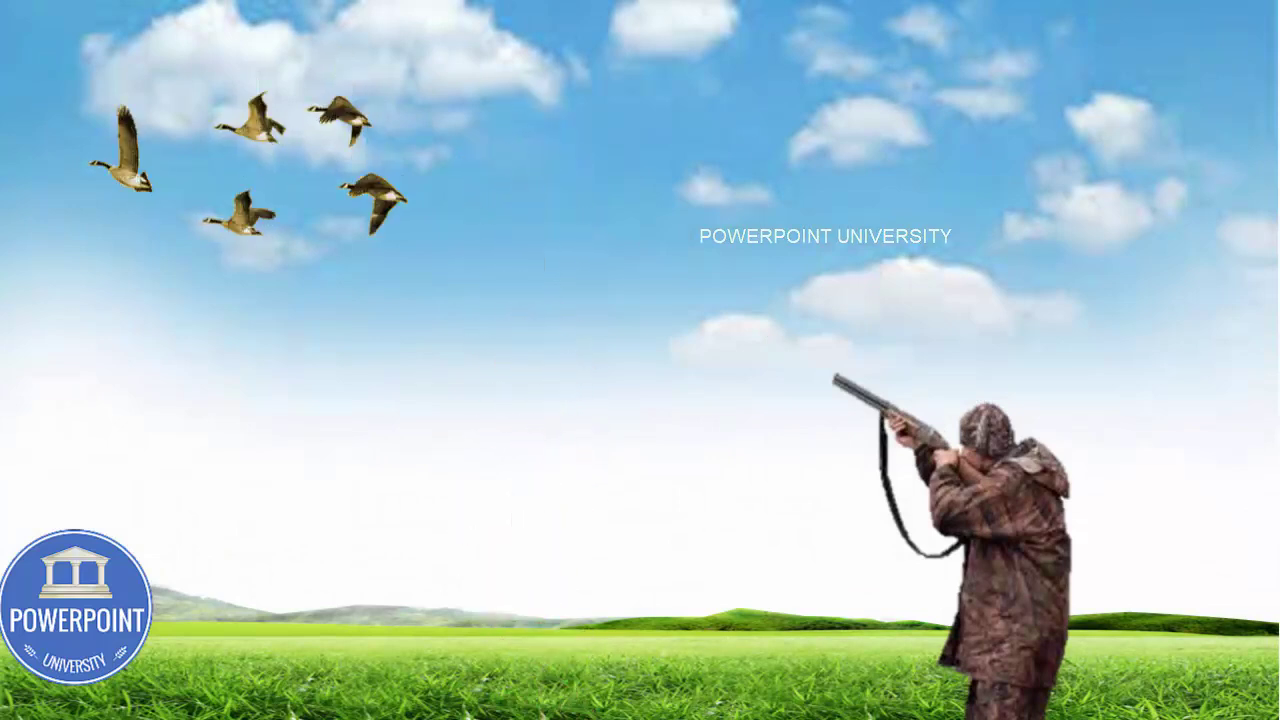
pyautogui.press('Escape')
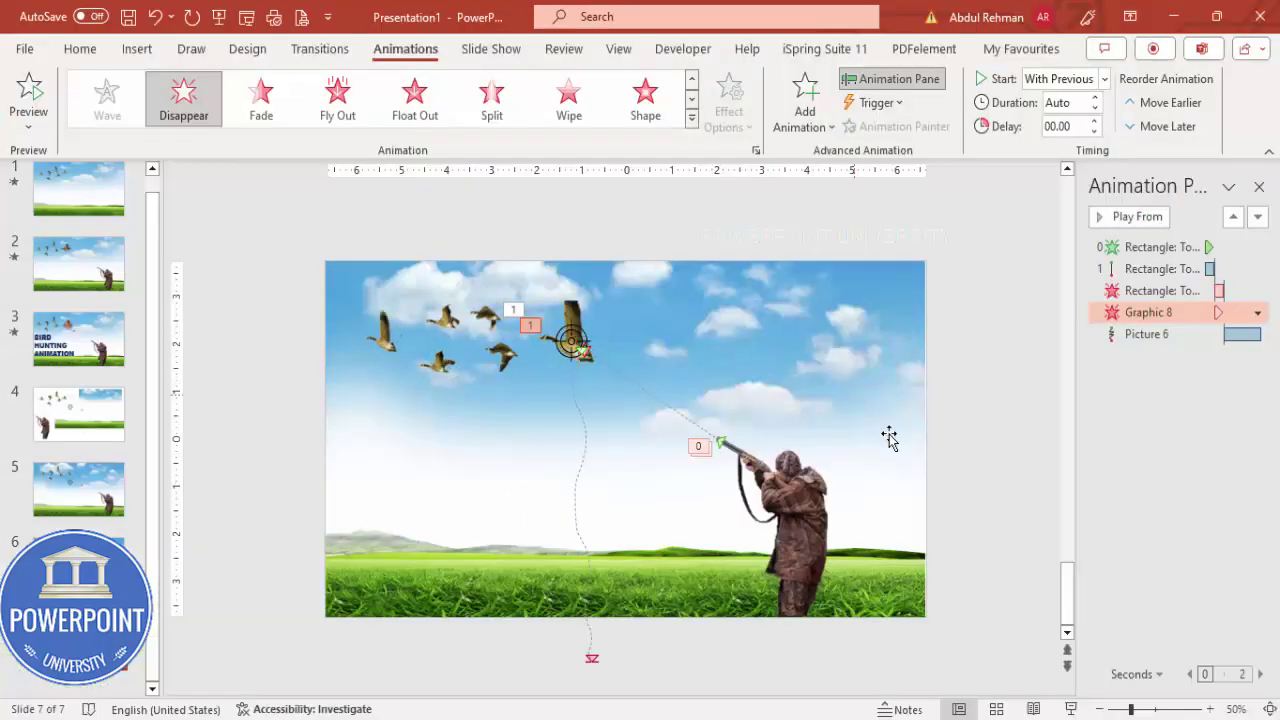
pyautogui.click(964, 501)
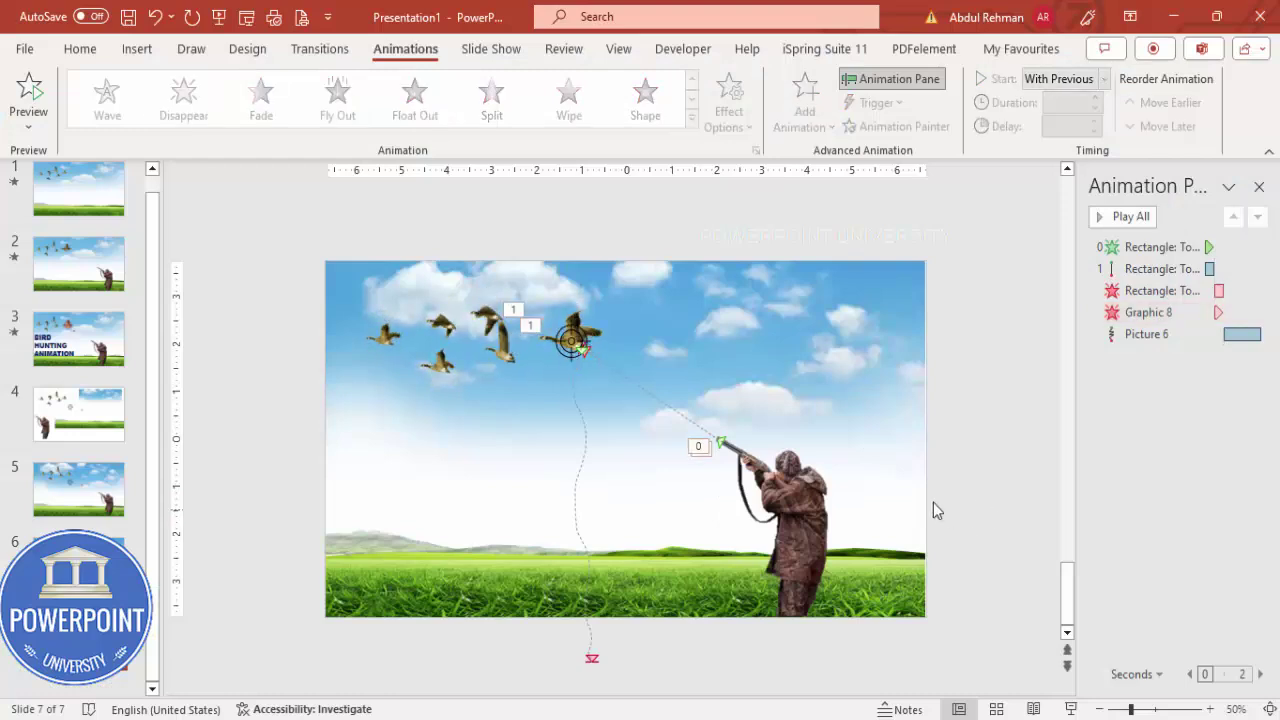
# Stretch the sky picture past the slide's top-left corner and check it in the slide show.
pyautogui.click(815, 353)
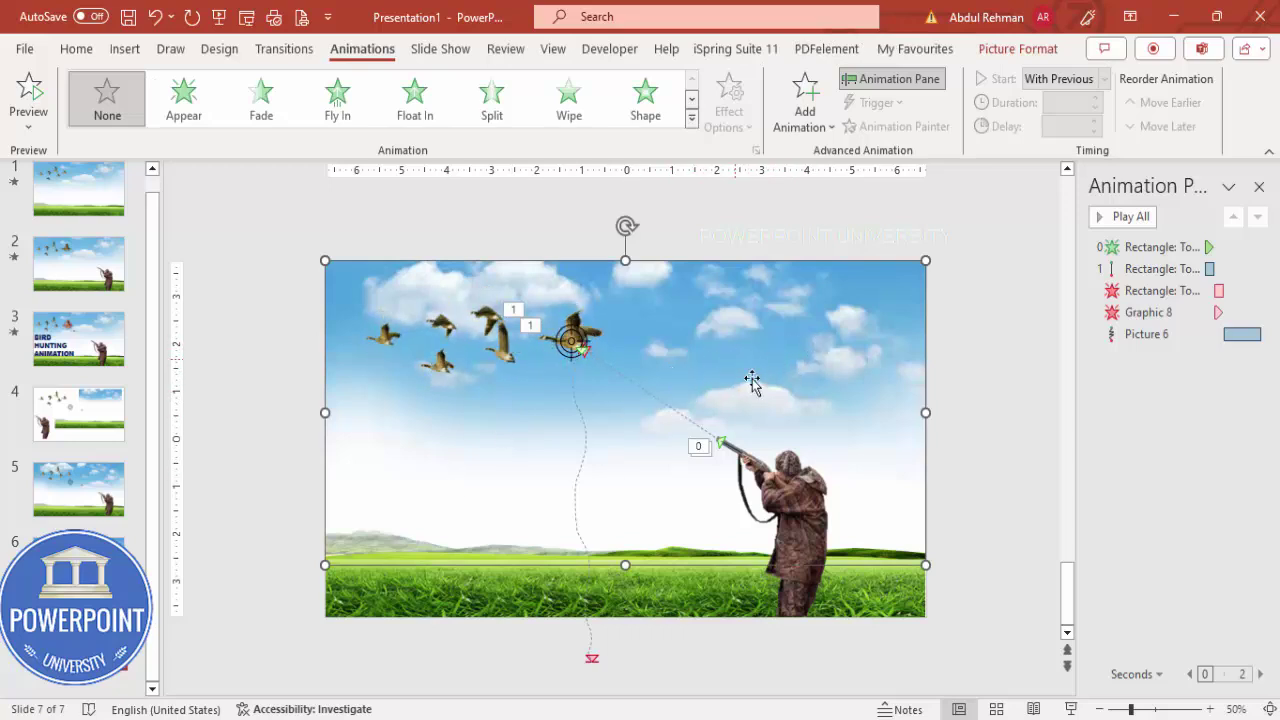
pyautogui.click(1099, 709)
pyautogui.click(1099, 709)
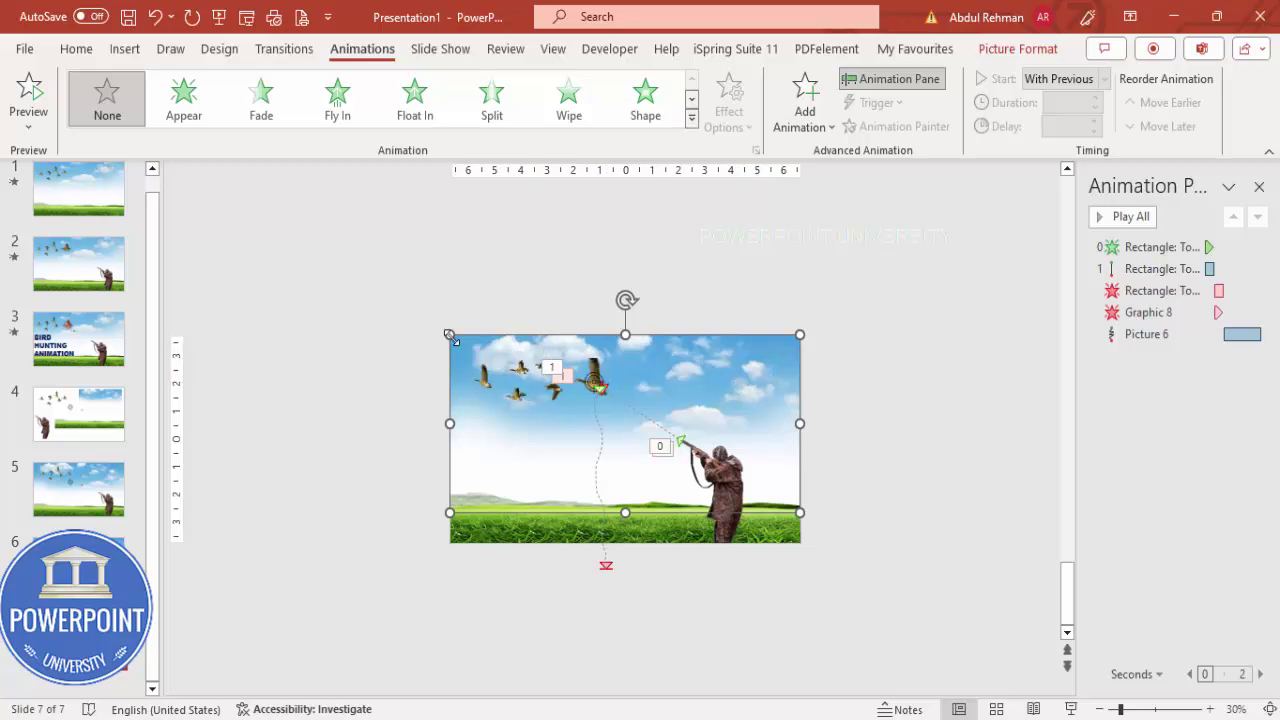
pyautogui.moveTo(452, 337); pyautogui.dragTo(259, 279)
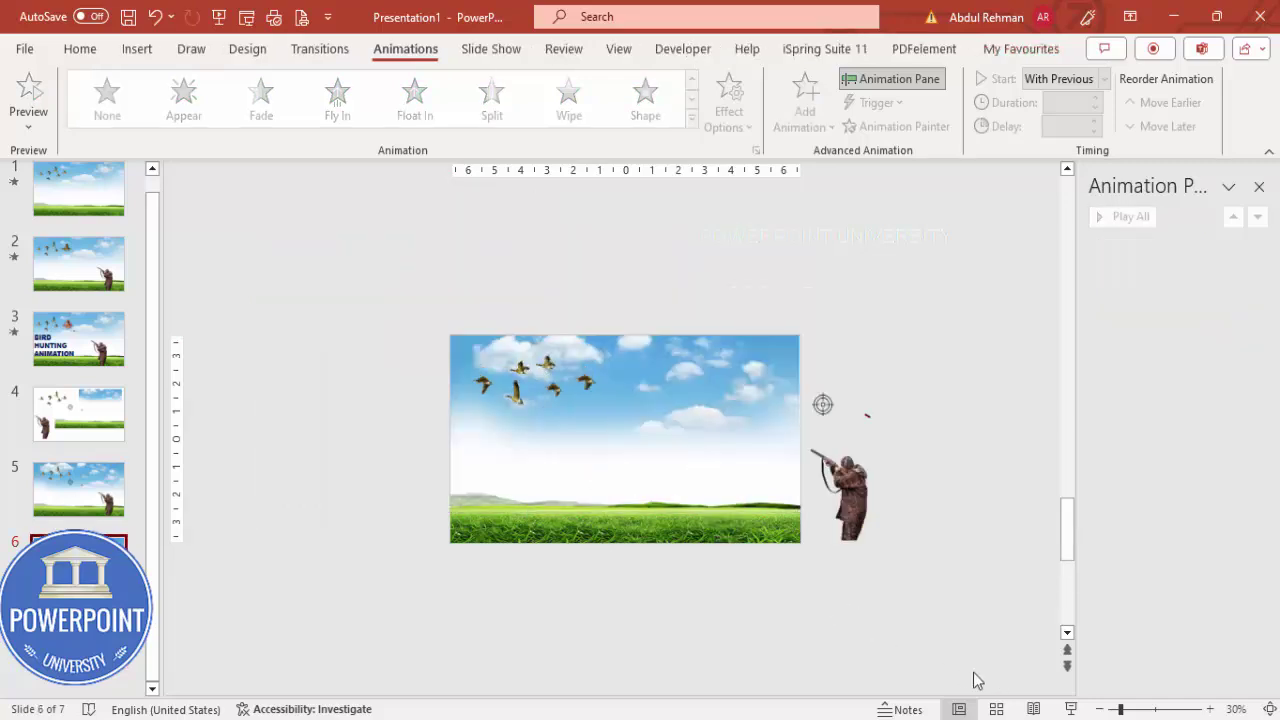
pyautogui.click(1071, 709)
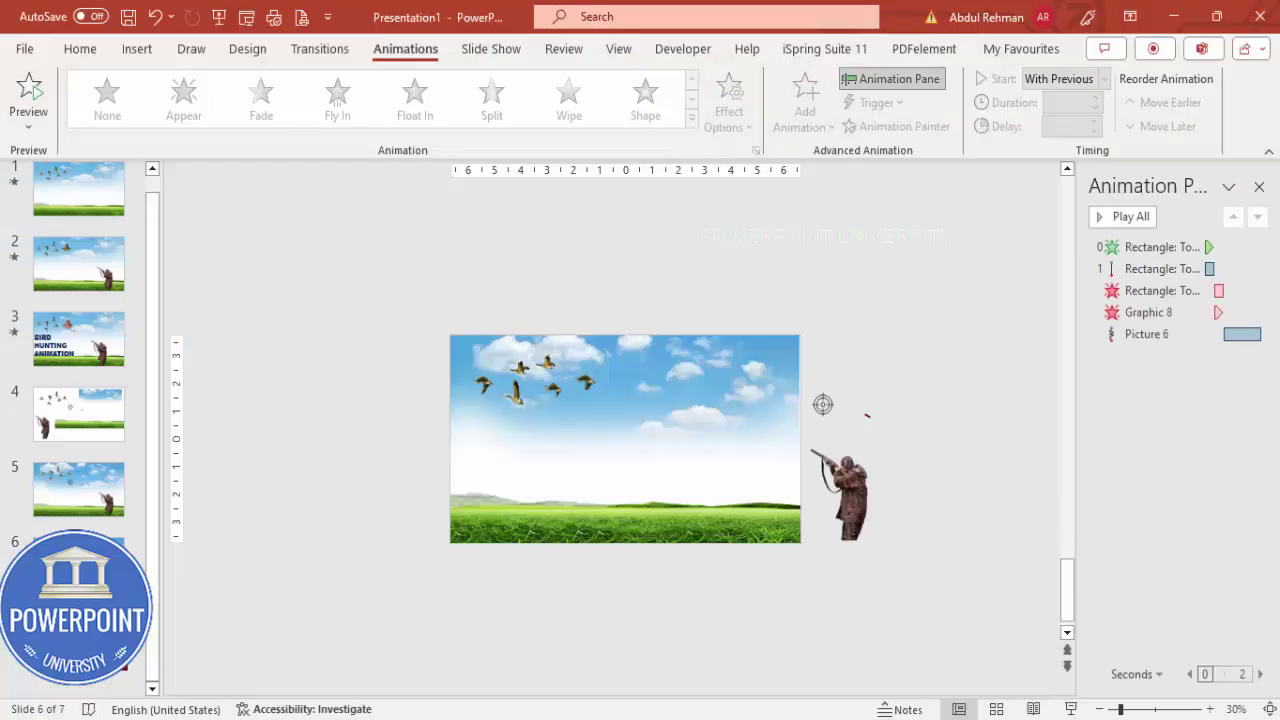
pyautogui.press('Escape')
pyautogui.click(715, 320)
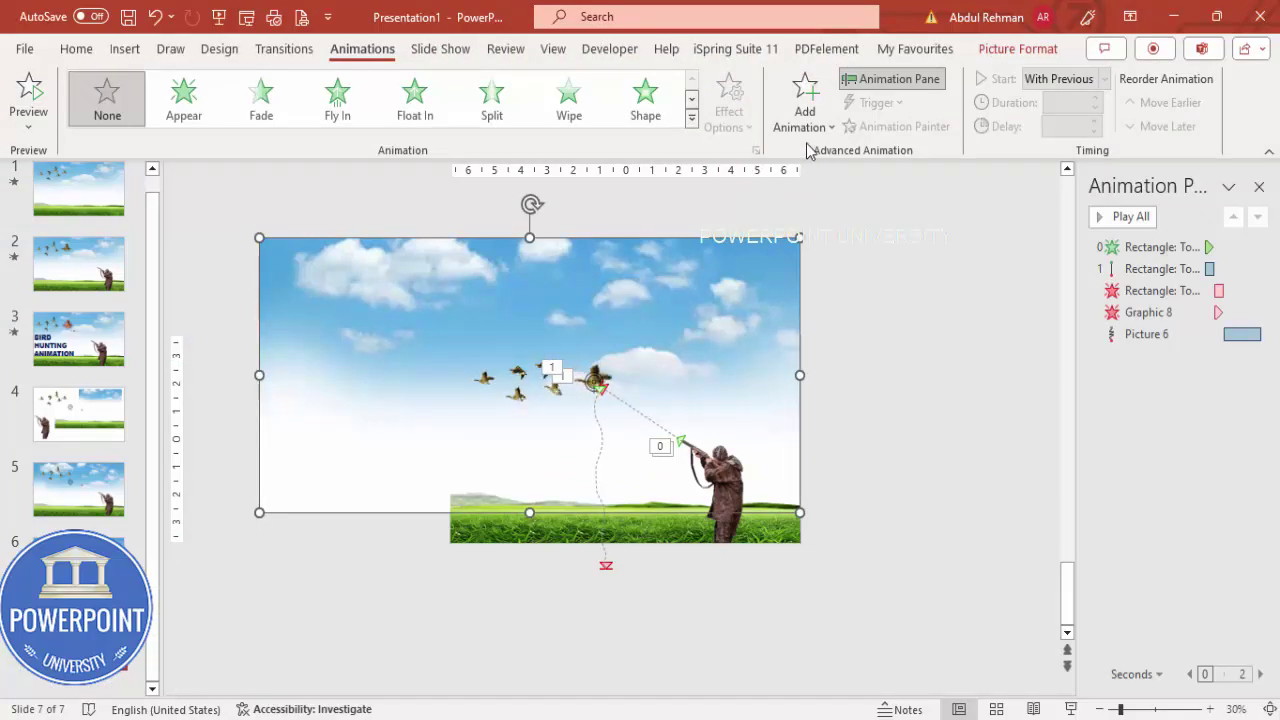
# Add a Lines motion path to the sky background picture.
pyautogui.click(805, 112)
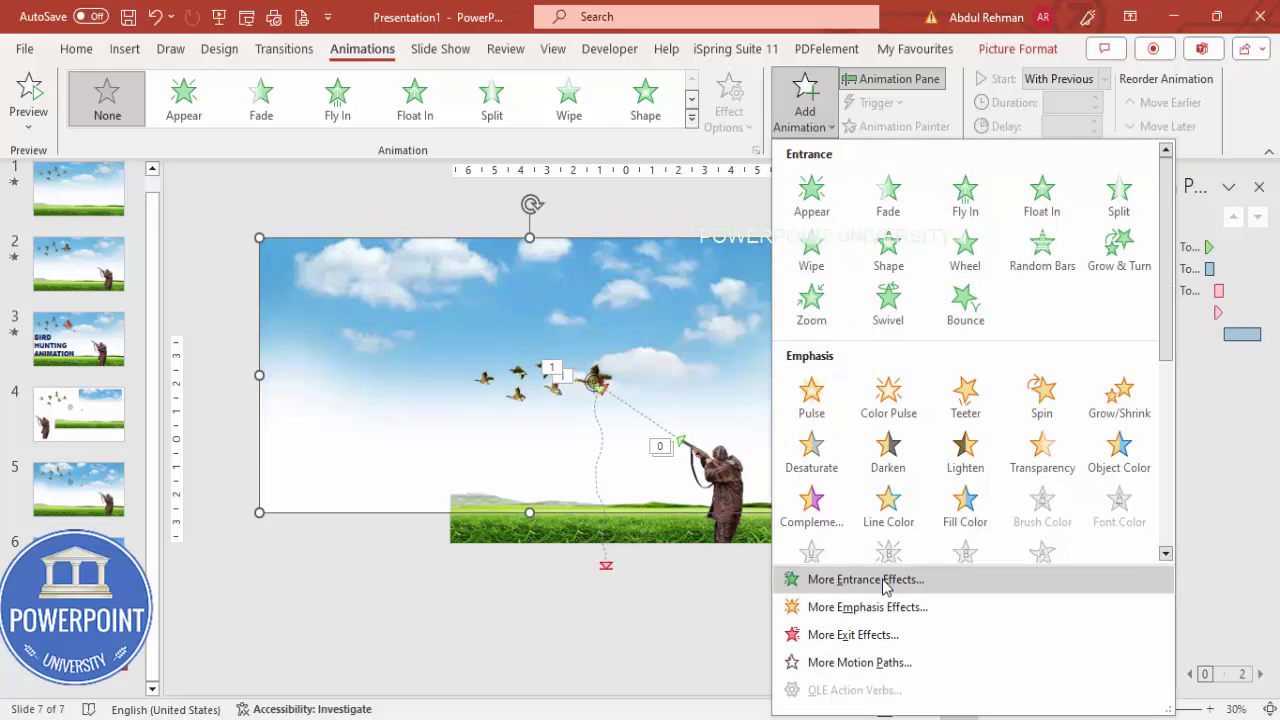
pyautogui.scroll(-5, 900, 500)
pyautogui.click(819, 489)
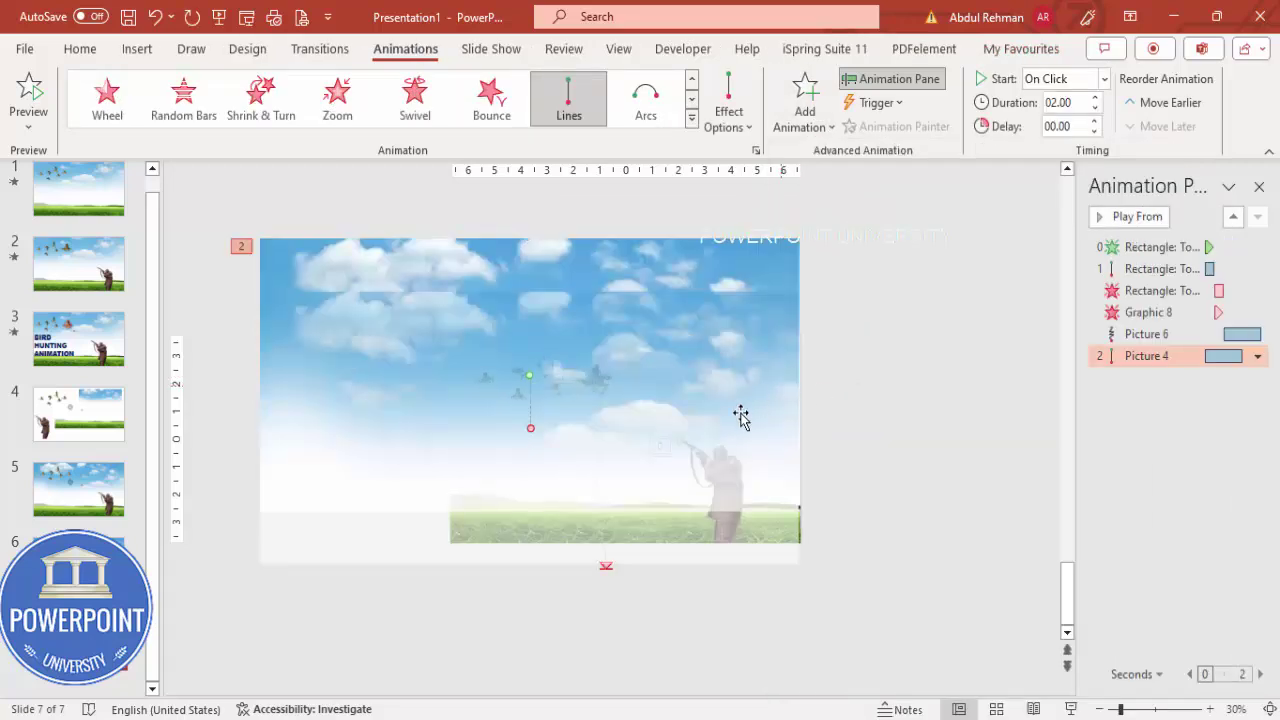
pyautogui.click(606, 569)
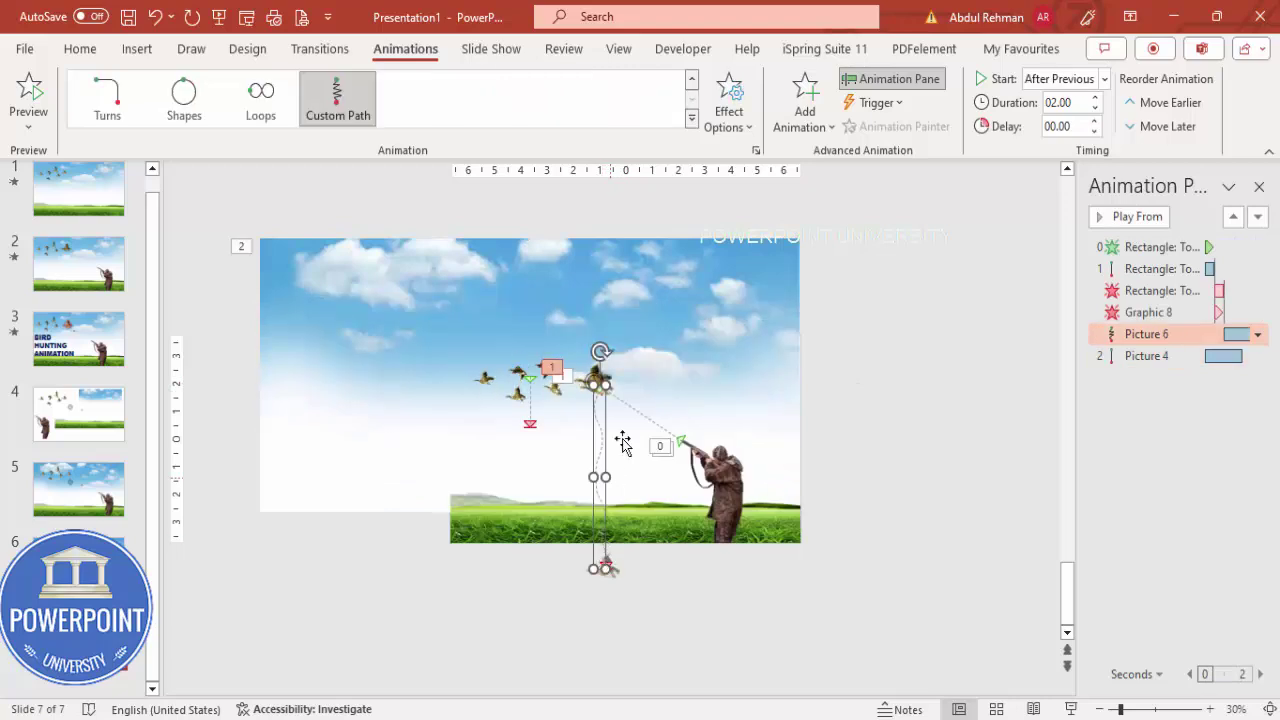
# Drag the sky path's red end point so the path runs horizontally to the right.
pyautogui.click(541, 293)
pyautogui.click(528, 428)
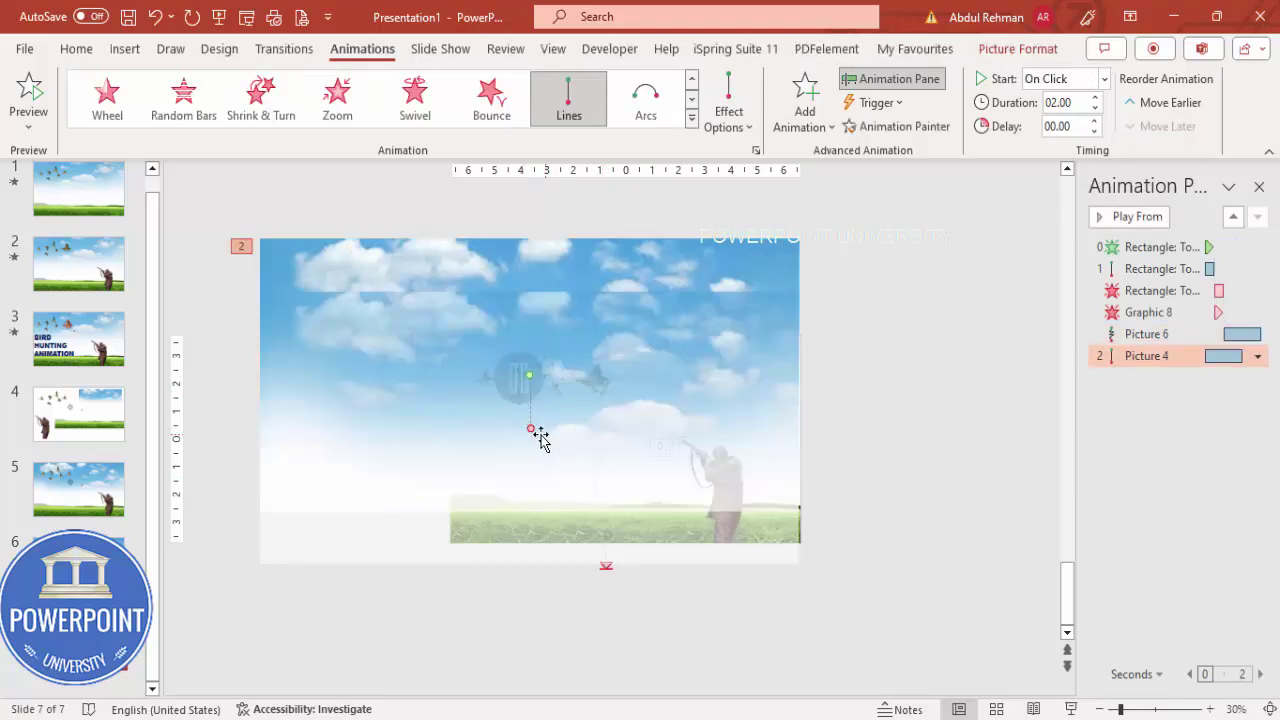
pyautogui.moveTo(530, 428); pyautogui.dragTo(726, 366)
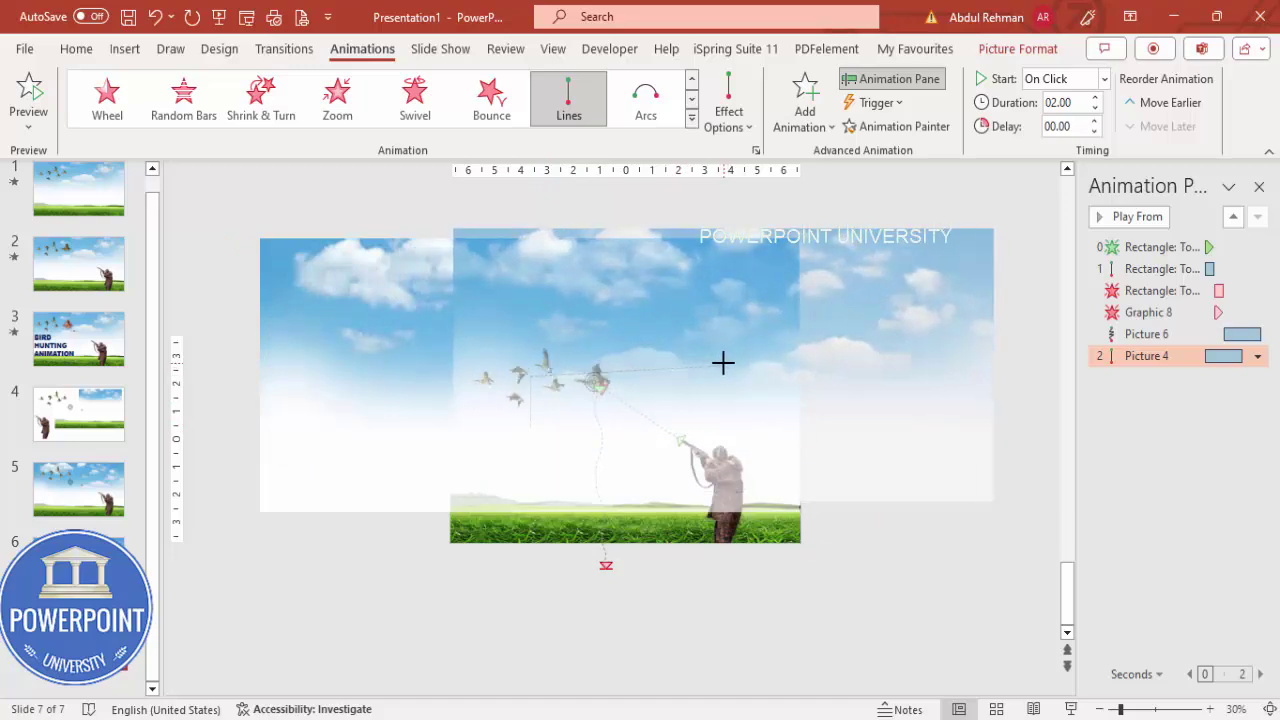
pyautogui.moveTo(723, 363); pyautogui.dragTo(722, 374)
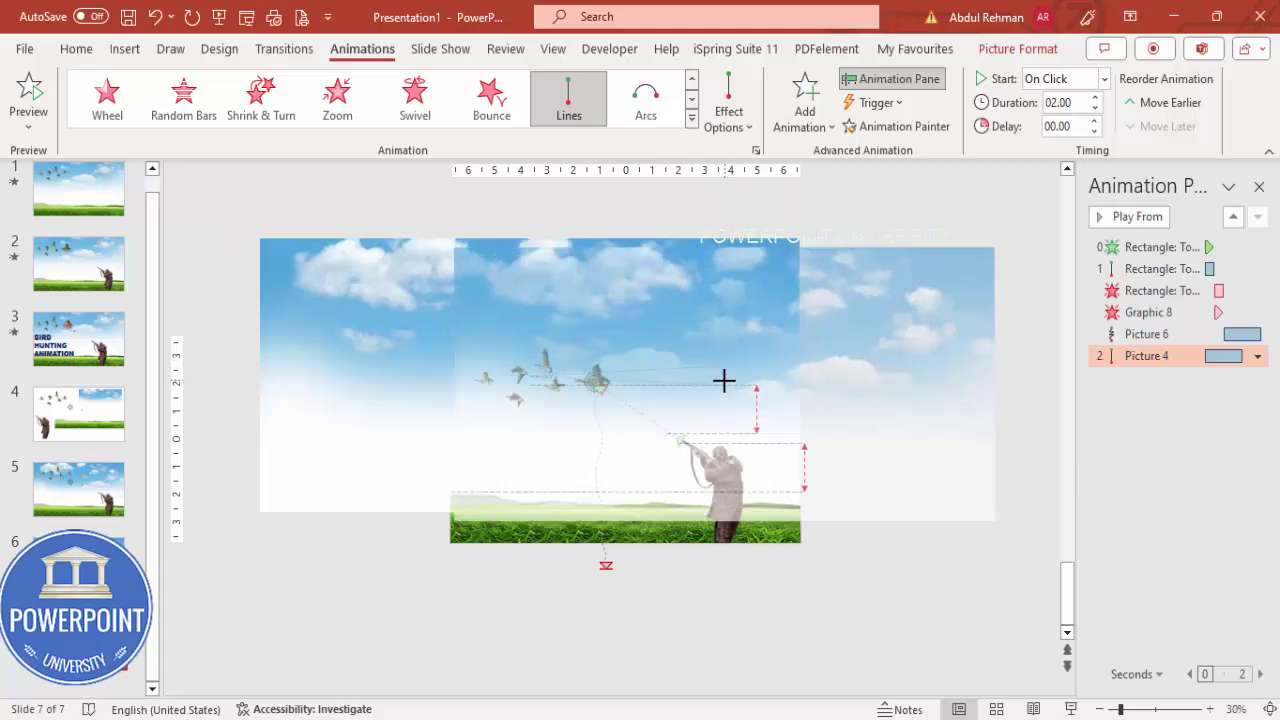
# Give the sky pan effect a smooth end of 0 and a 5-second duration.
pyautogui.doubleClick(1137, 360)
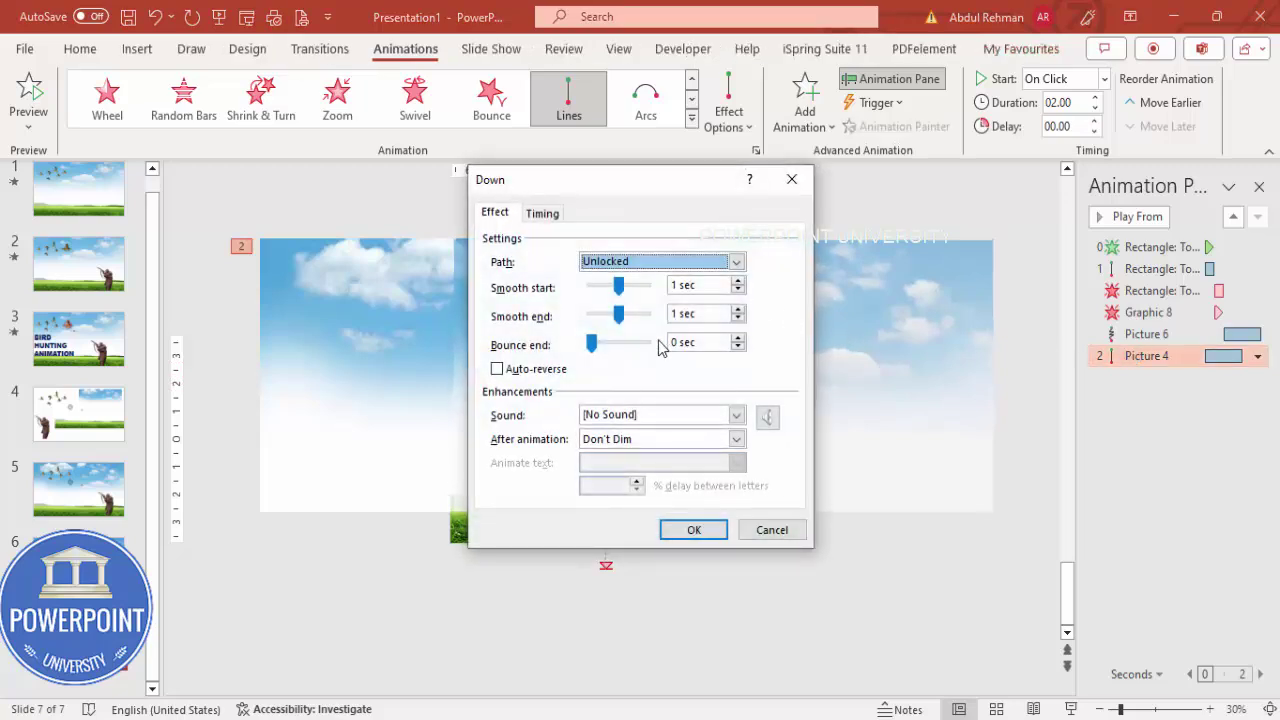
pyautogui.moveTo(627, 313); pyautogui.dragTo(573, 315)
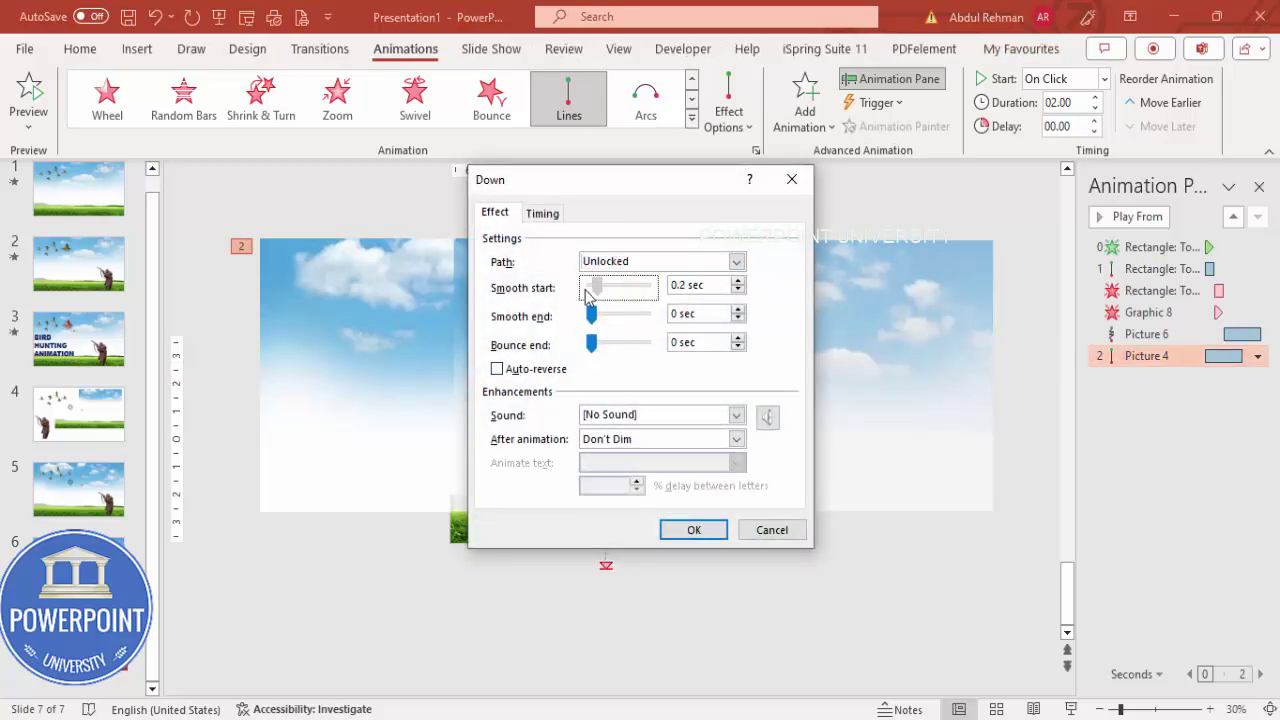
pyautogui.click(541, 214)
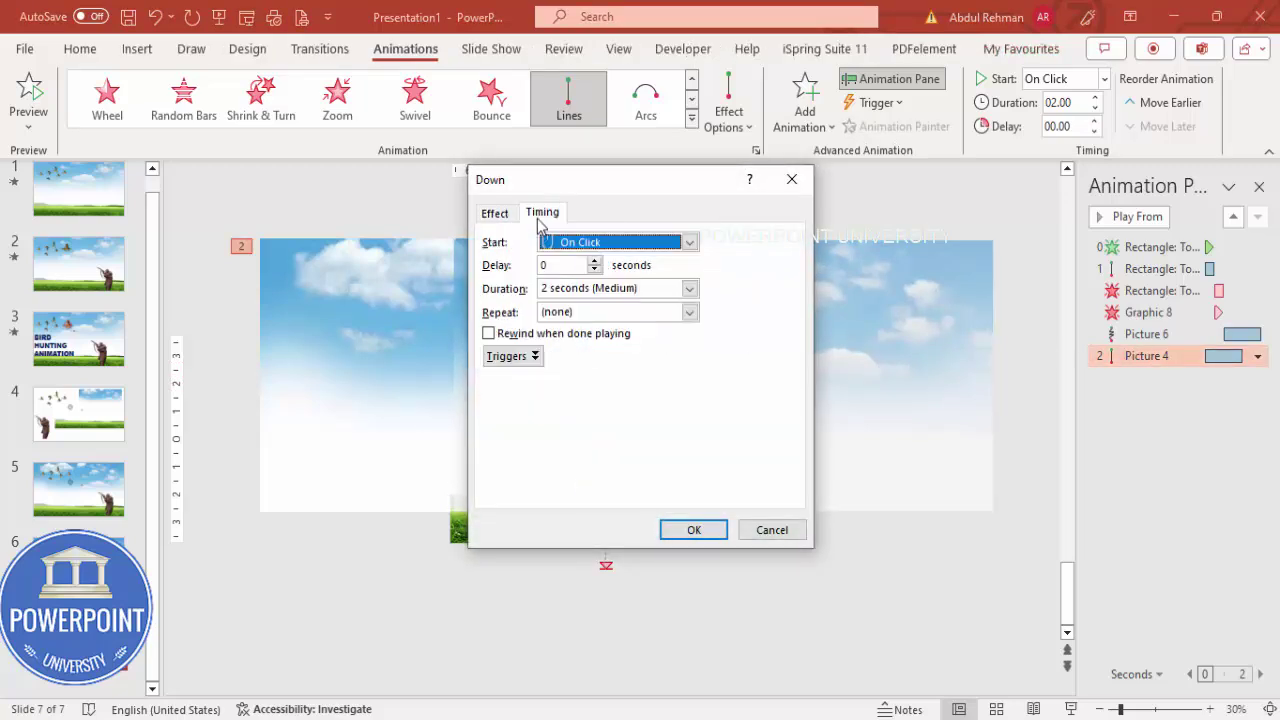
pyautogui.click(687, 292)
pyautogui.click(650, 320)
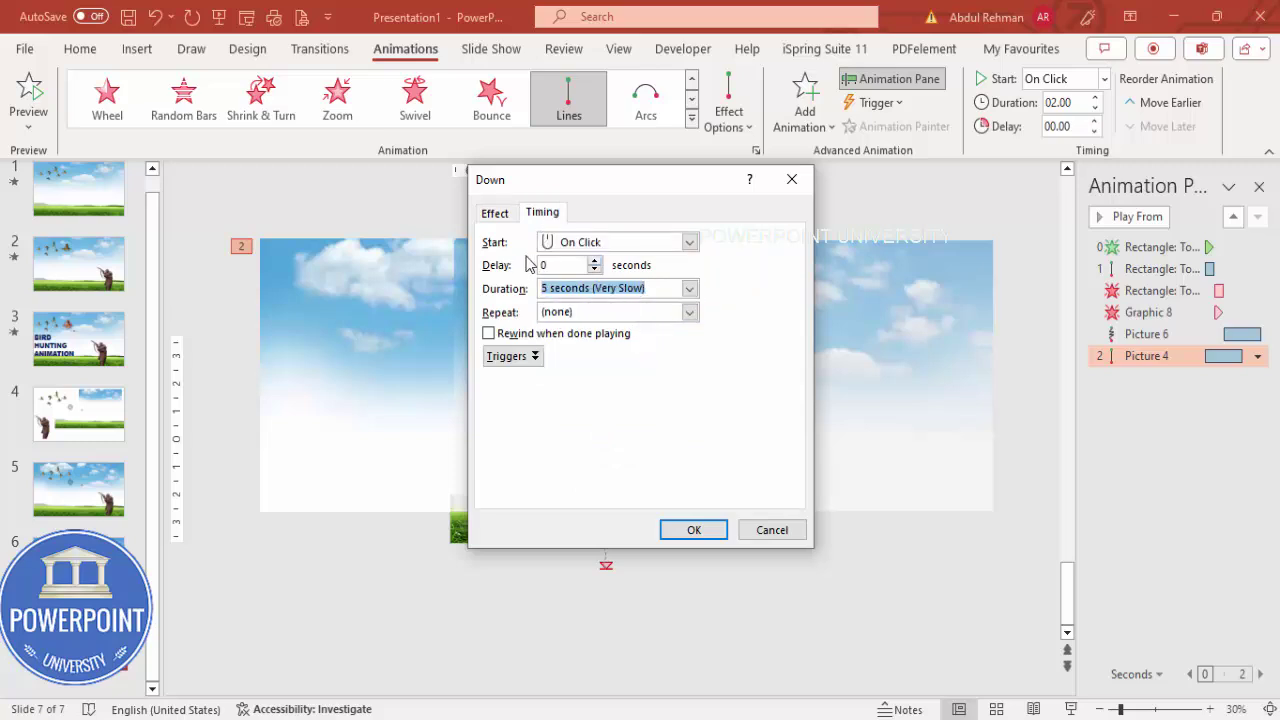
pyautogui.click(693, 530)
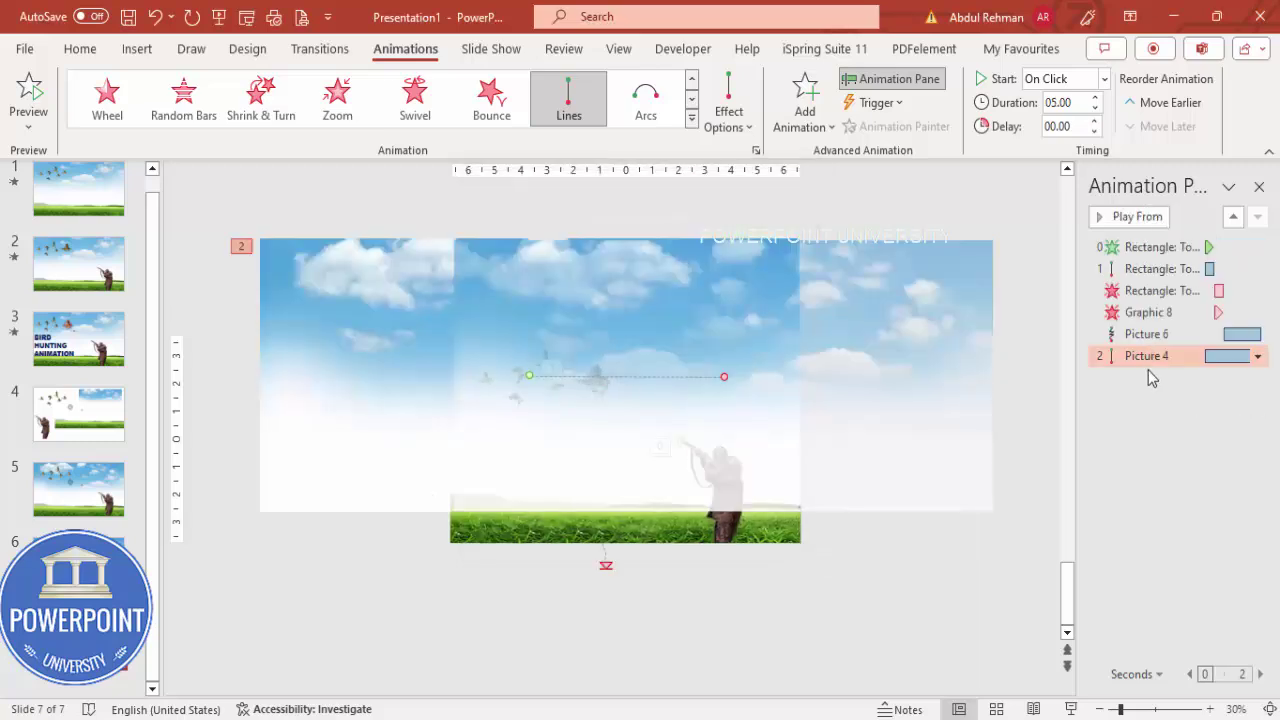
# Move the sky pan to the top of the animation order and start it With Previous.
pyautogui.moveTo(1148, 356); pyautogui.dragTo(1133, 245)
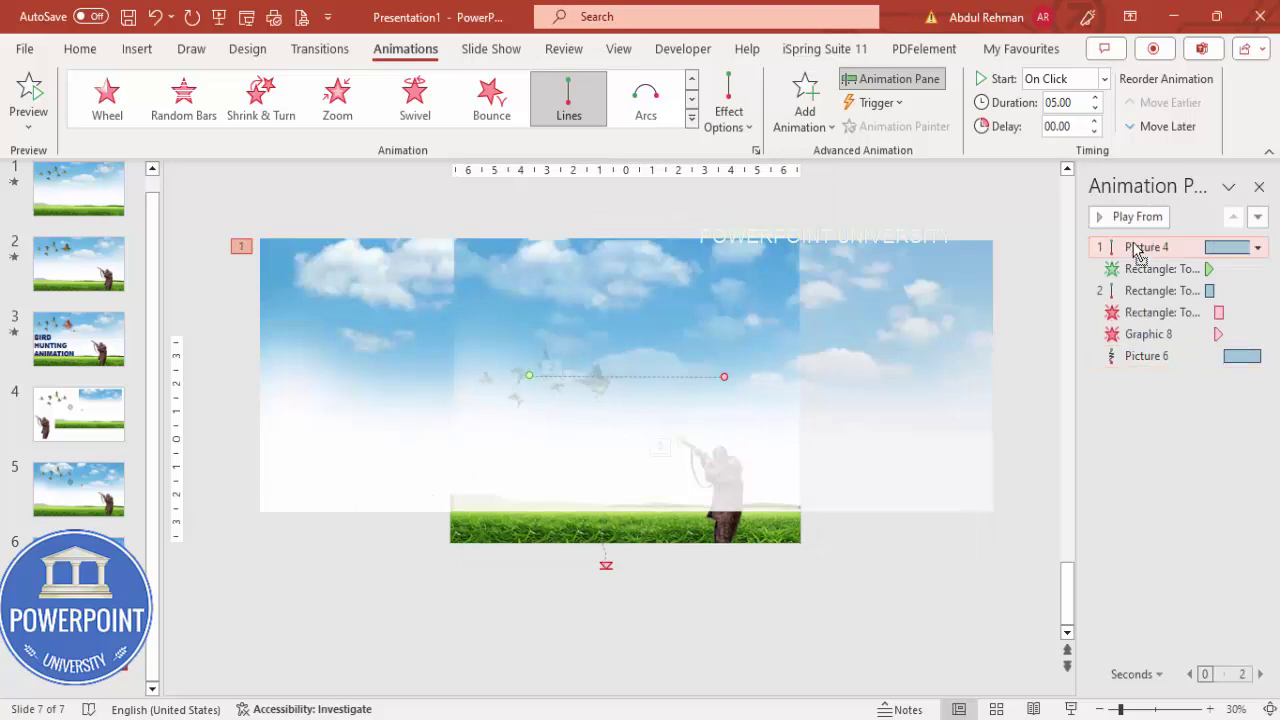
pyautogui.click(1104, 79)
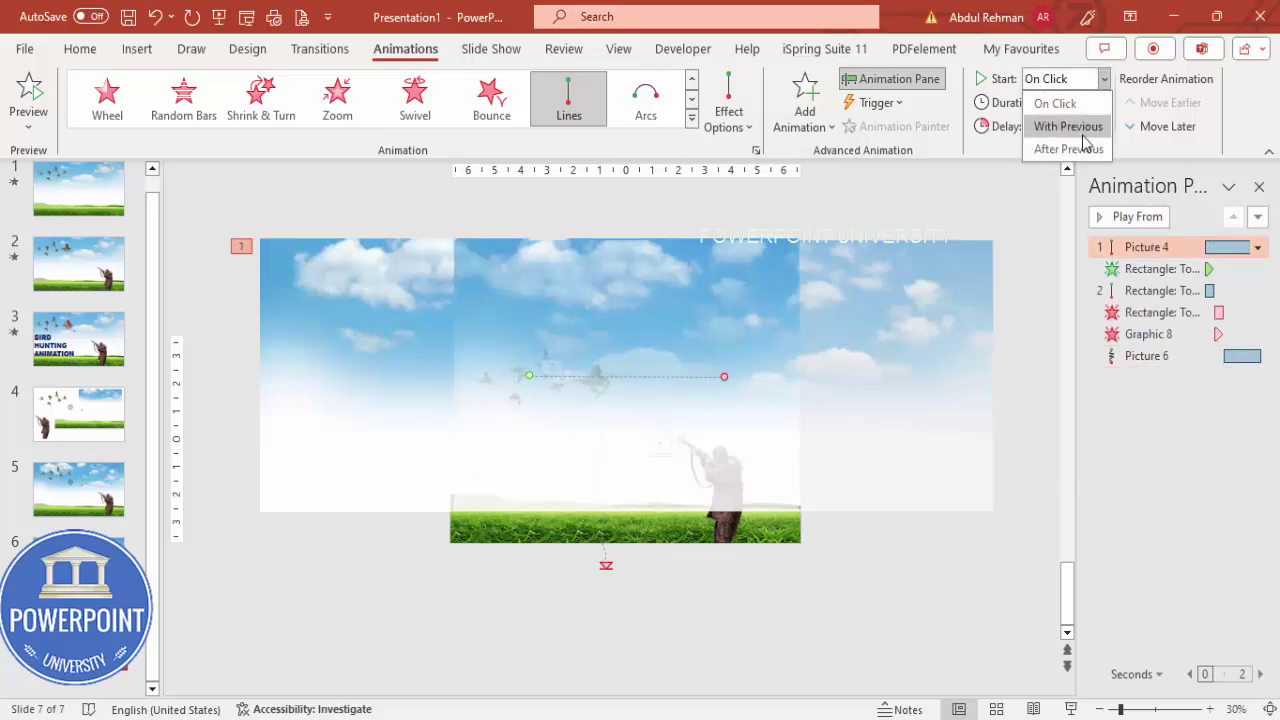
pyautogui.click(1068, 127)
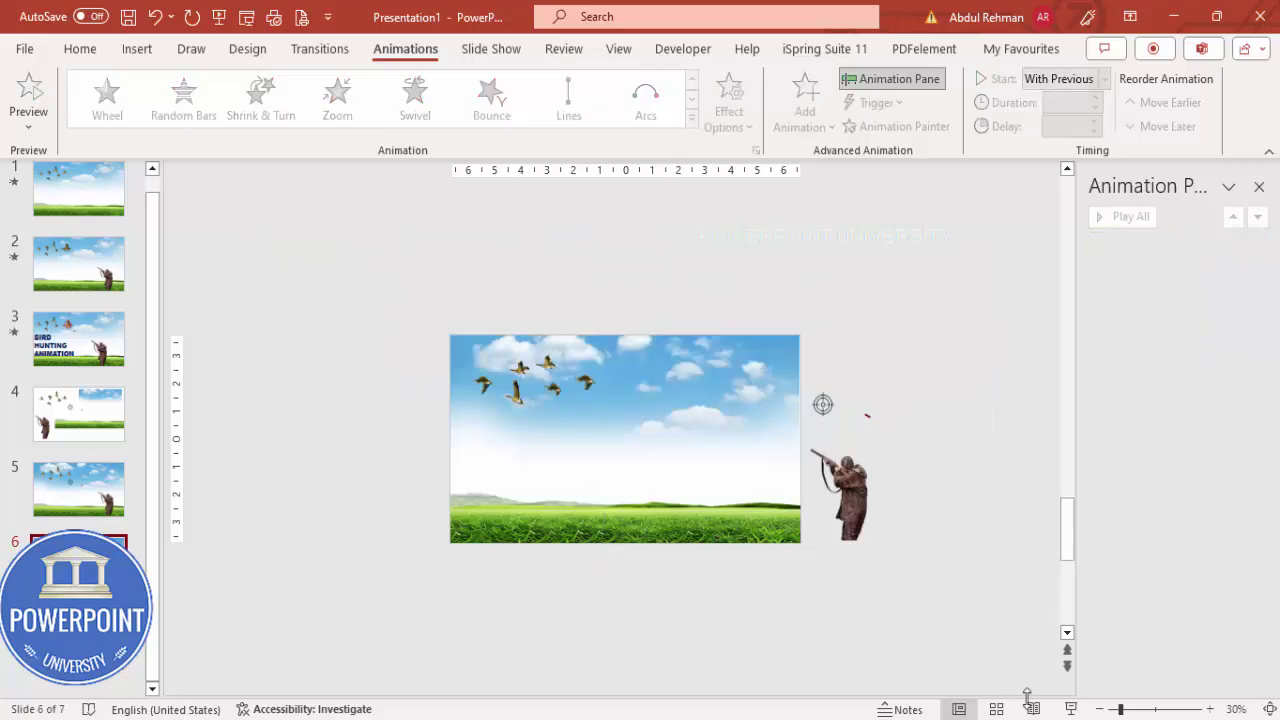
# Run the slide show through the hunter's entrance and the goose shot, then exit with Esc.
pyautogui.click(710, 392)
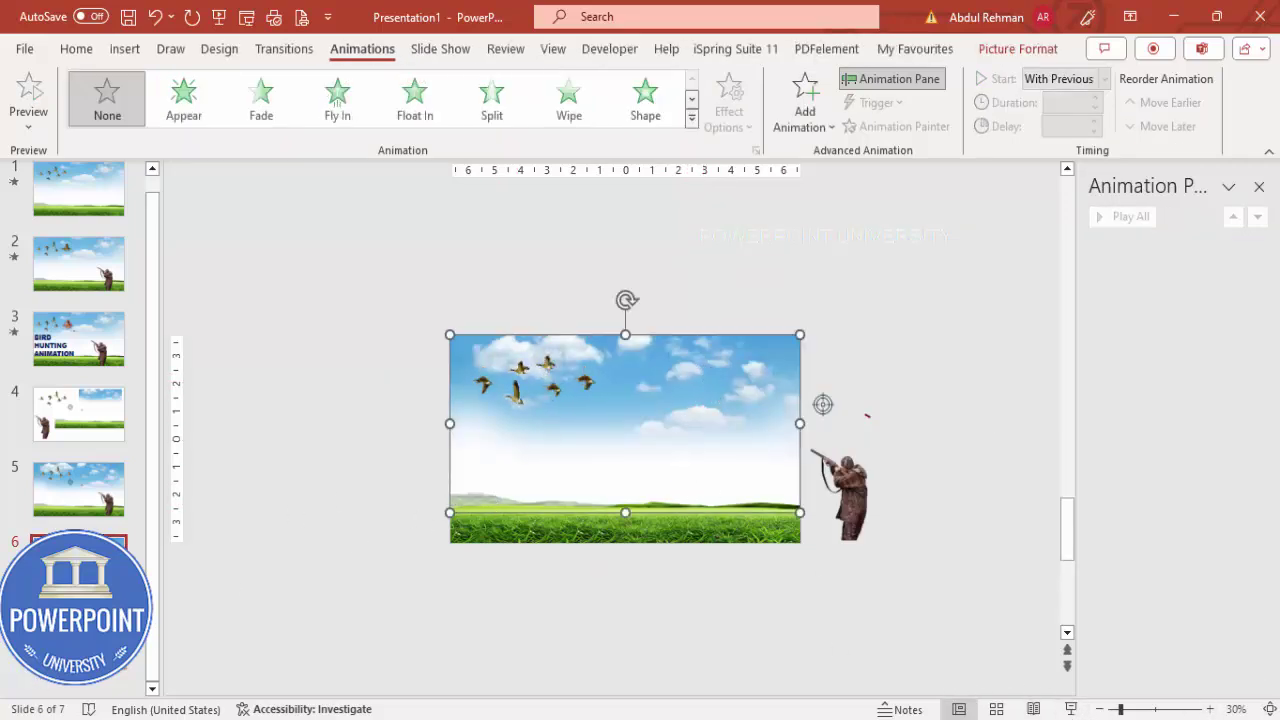
pyautogui.click(1071, 709)
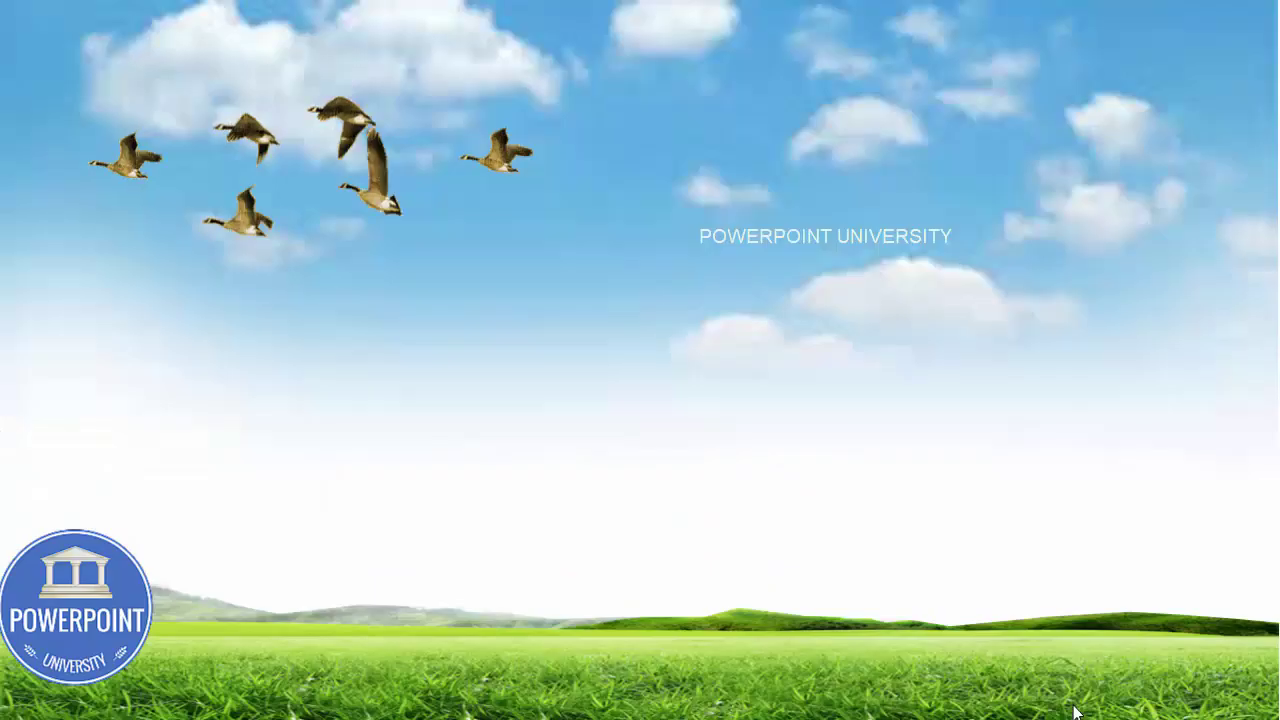
pyautogui.click(1178, 346)
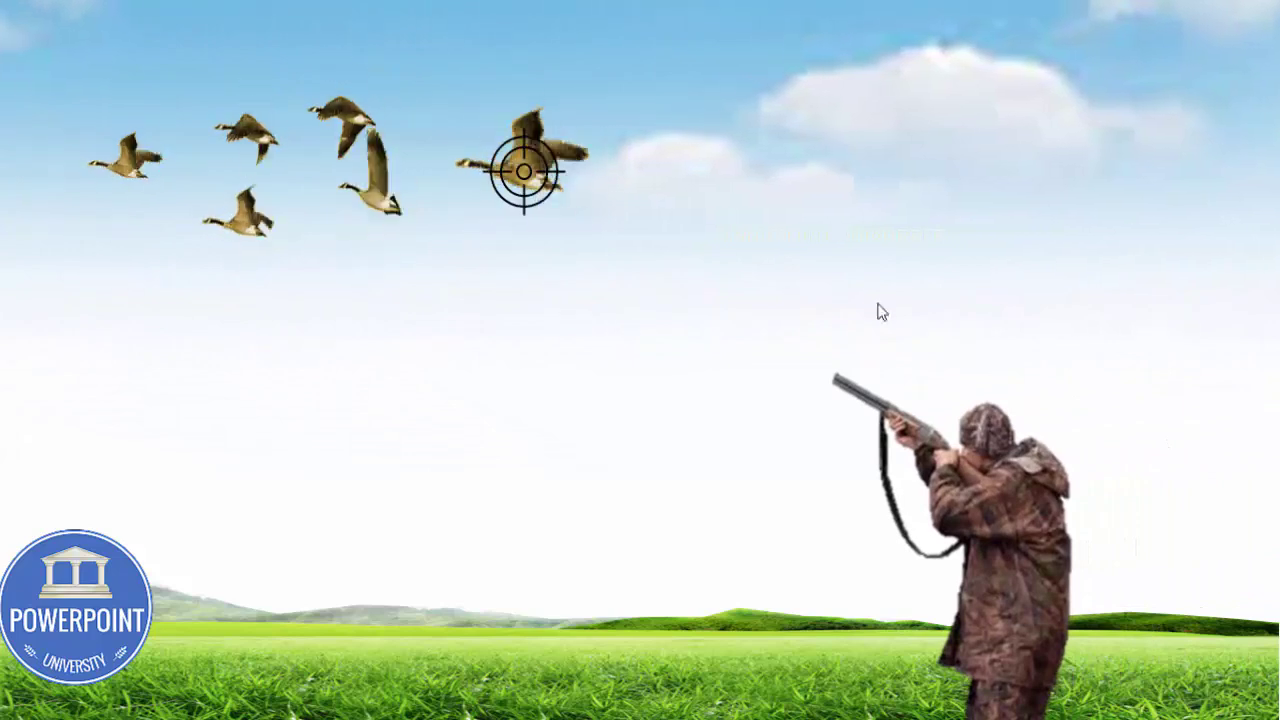
pyautogui.click(724, 293)
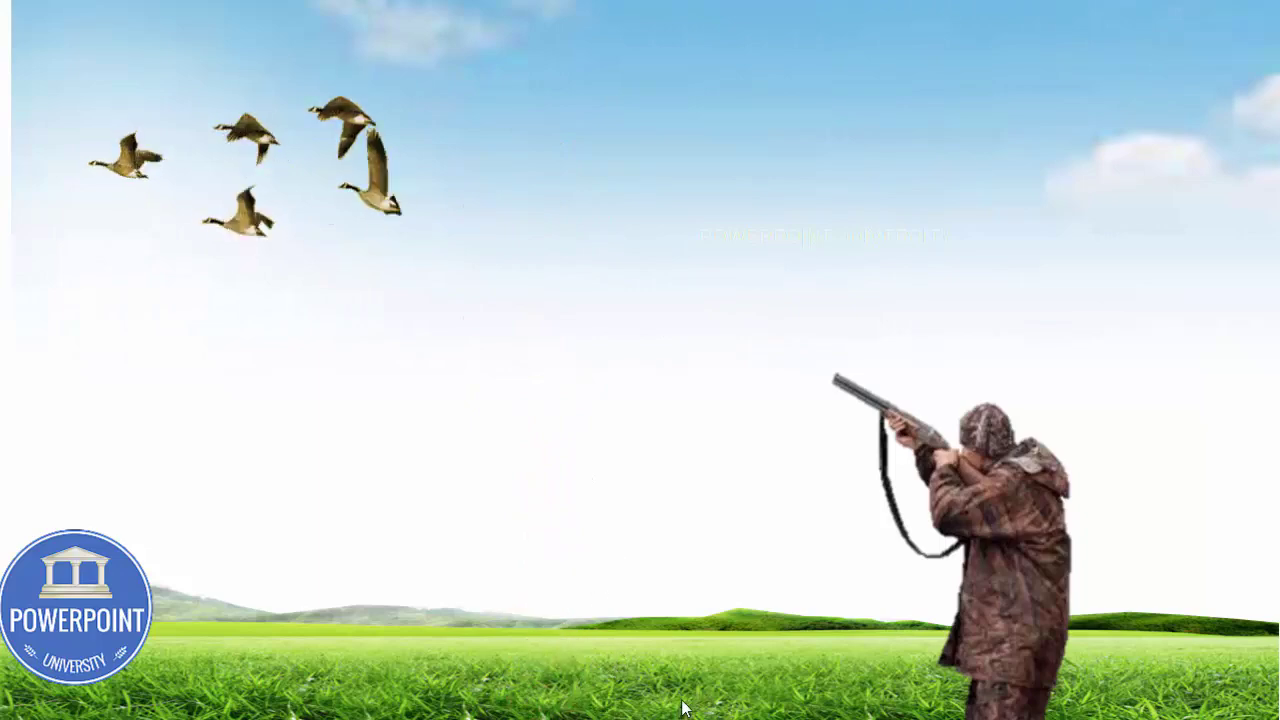
pyautogui.press('Escape')
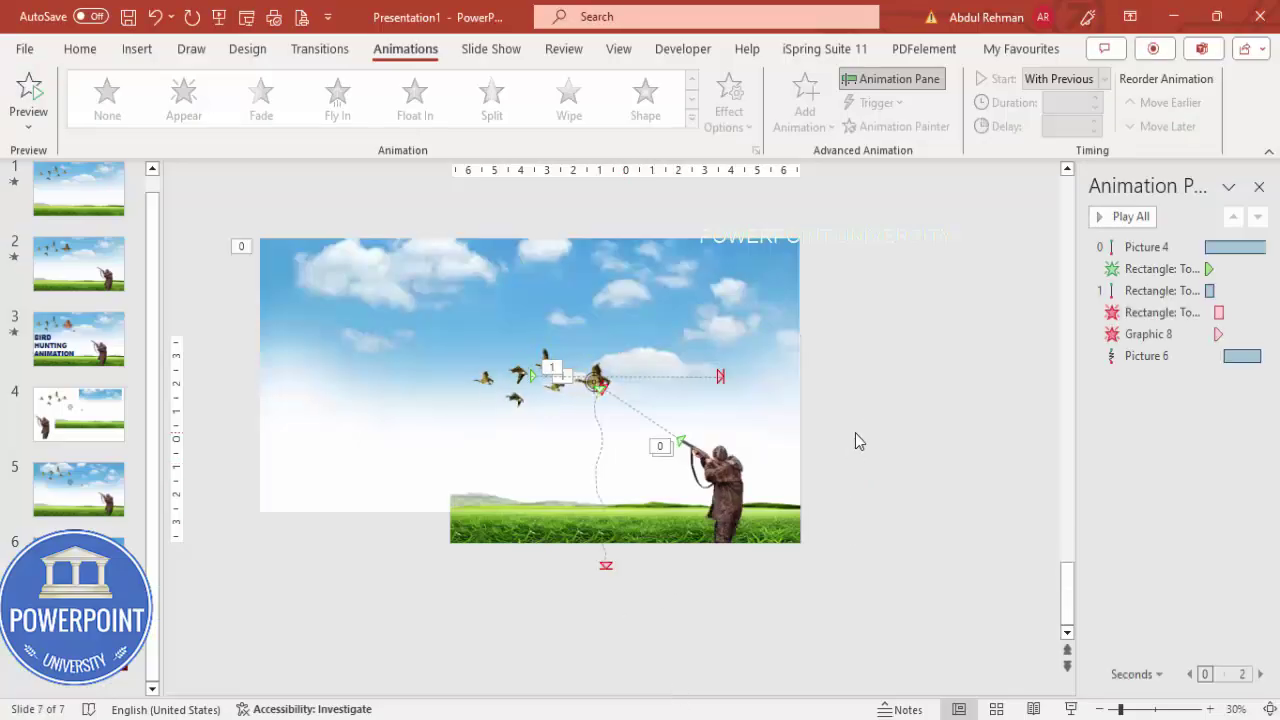